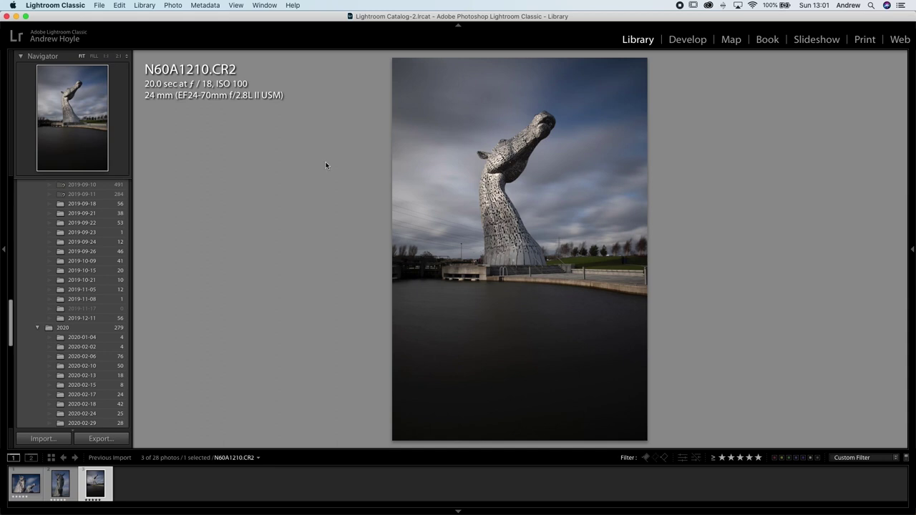
Browse the three five-star photos, then examine the water, sculpture and sky of N60A1210.CR2 at full size.
{"action": "left_click", "coordinate": [20, 489]}
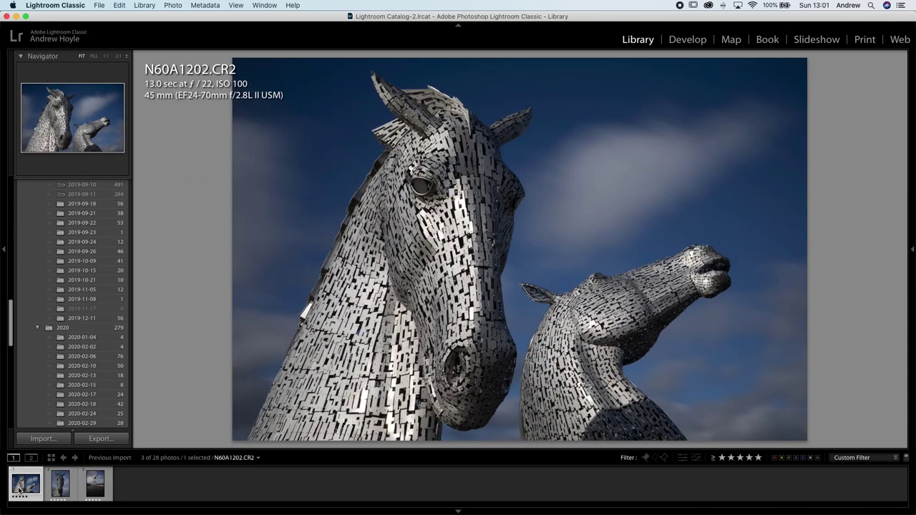
{"action": "key", "text": "Right"}
{"action": "key", "text": "Right"}
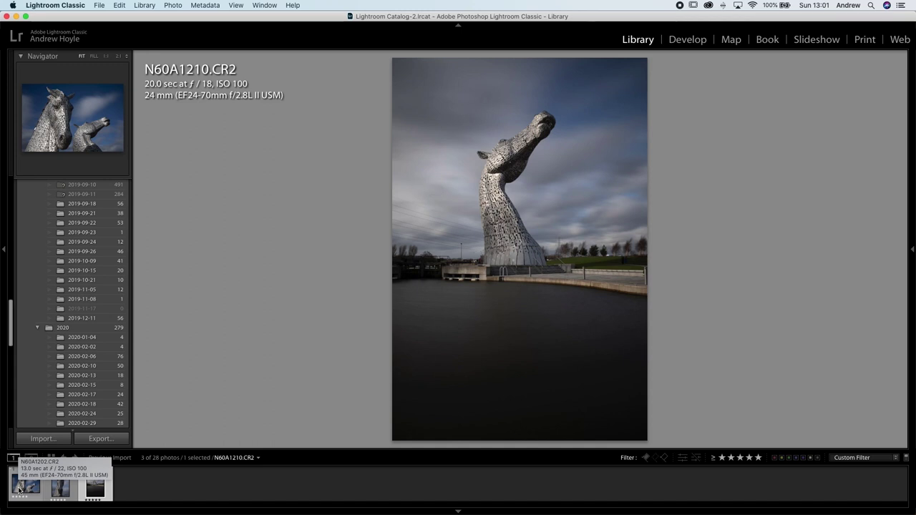
{"action": "left_click", "coordinate": [512, 267]}
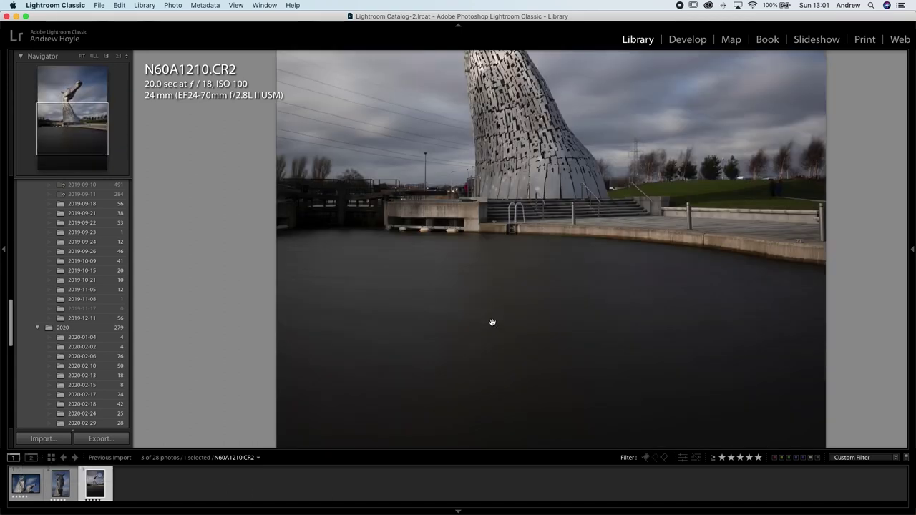
{"action": "scroll", "coordinate": [554, 234], "scroll_direction": "down", "scroll_amount": 5}
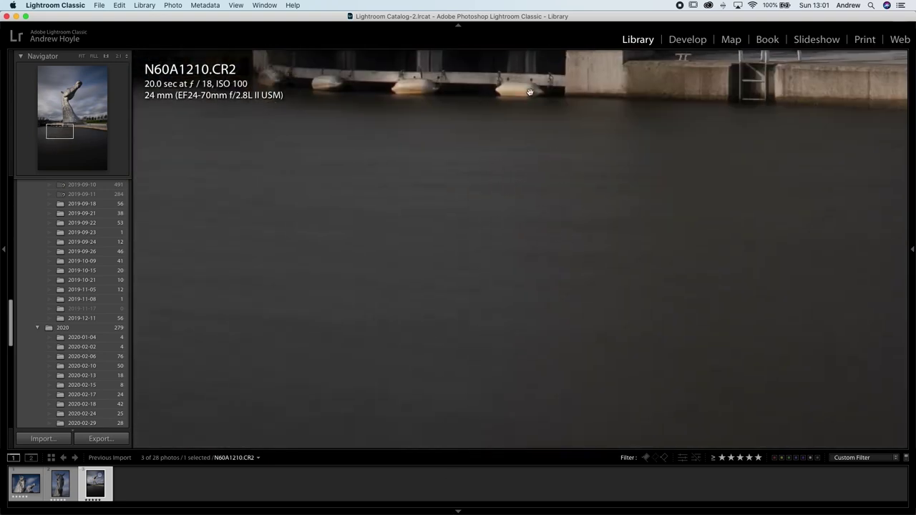
{"action": "scroll", "coordinate": [534, 122], "scroll_direction": "up", "scroll_amount": 15}
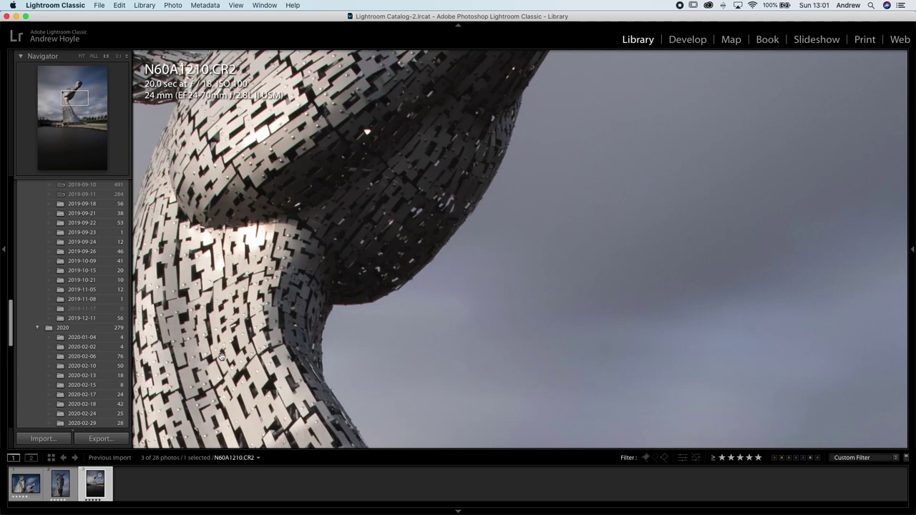
{"action": "left_click", "coordinate": [646, 172]}
{"action": "left_click", "coordinate": [622, 153]}
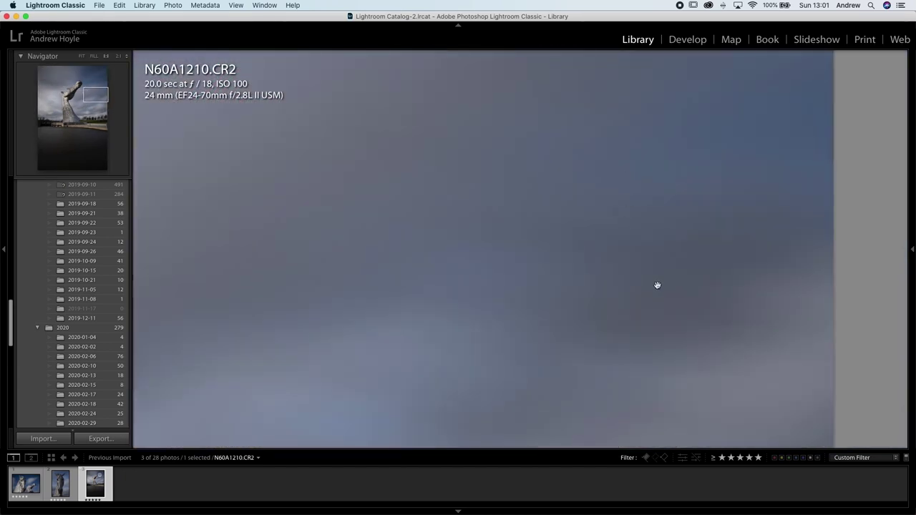
{"action": "left_click_drag", "start_coordinate": [657, 285], "coordinate": [601, 141]}
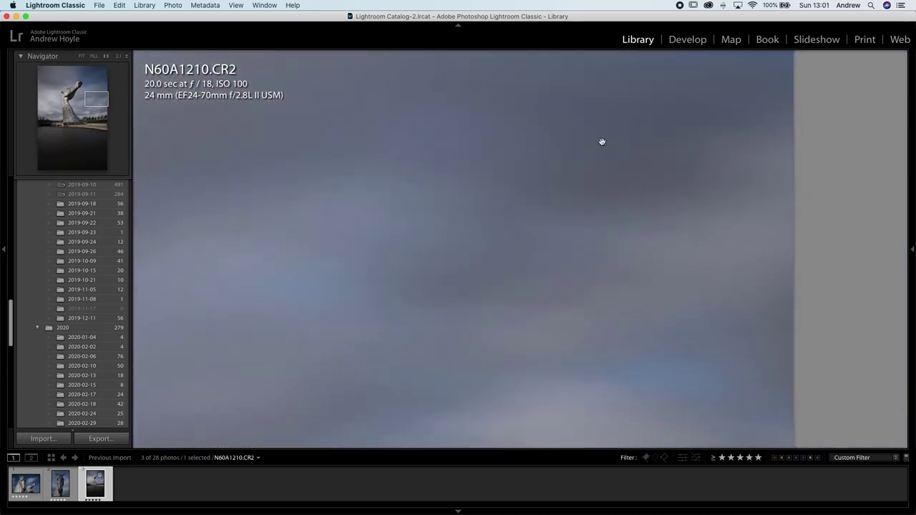
{"action": "left_click", "coordinate": [534, 163]}
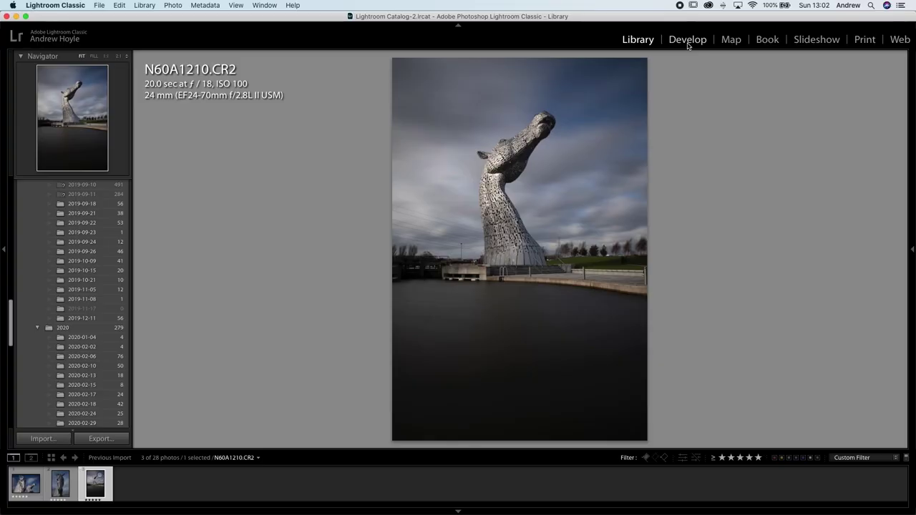
Open N60A1210.CR2 for developing, convert it to Black & White and hide the module bar to enlarge the workspace.
{"action": "left_click", "coordinate": [687, 40]}
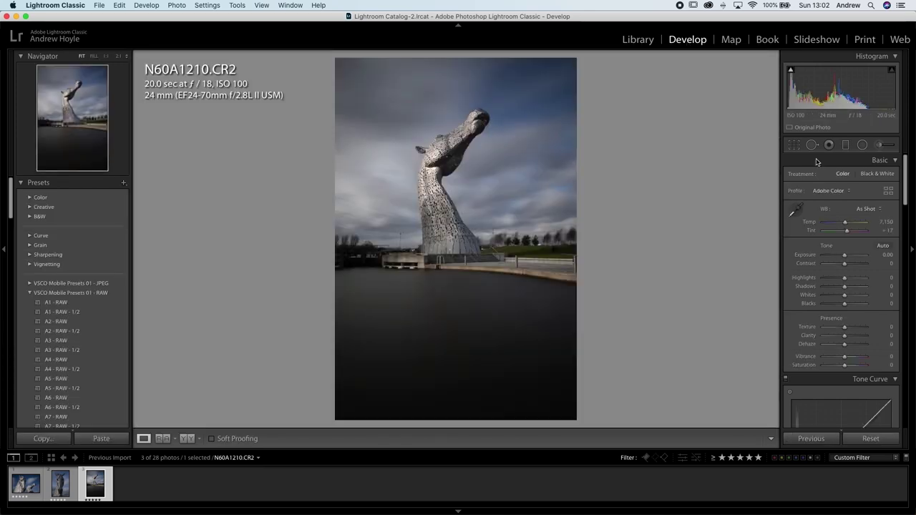
{"action": "left_click", "coordinate": [873, 174]}
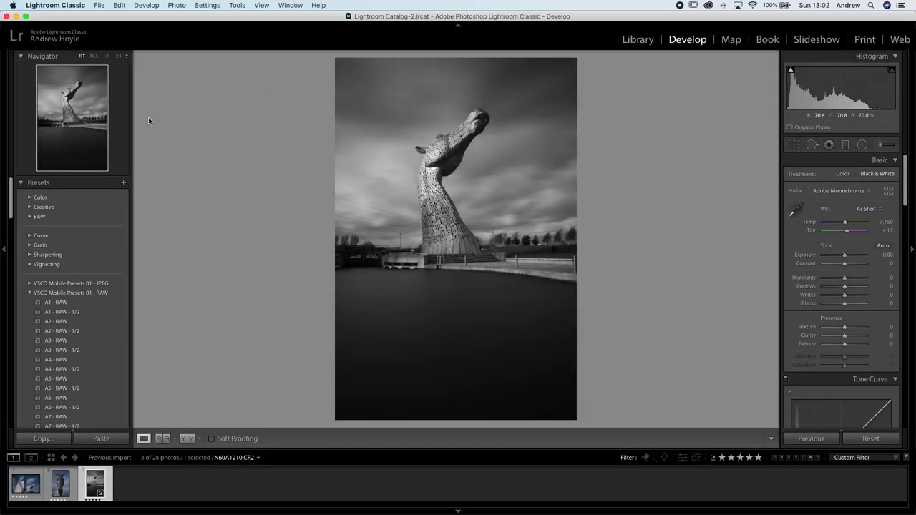
{"action": "left_click", "coordinate": [459, 26]}
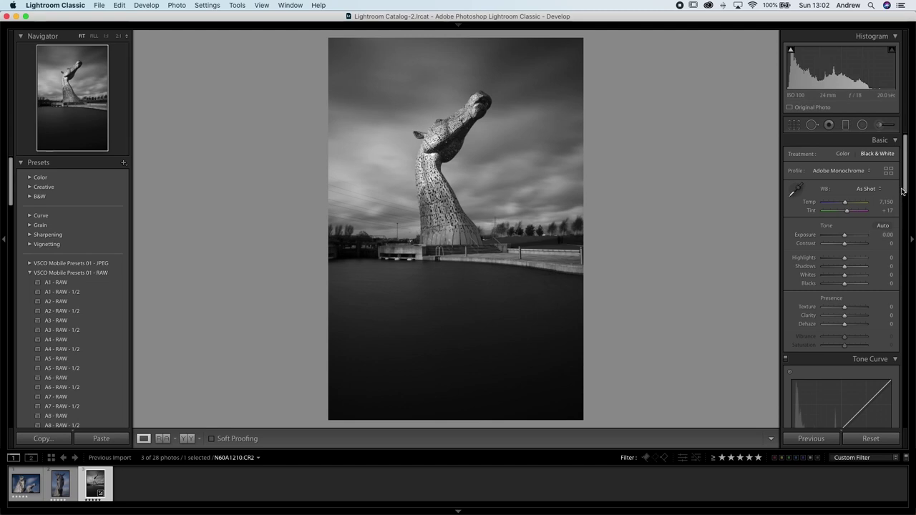
Darken the photo's tones by setting Highlights to −56 and Shadows to −63.
{"action": "scroll", "coordinate": [905, 190], "scroll_direction": "down", "scroll_amount": 1}
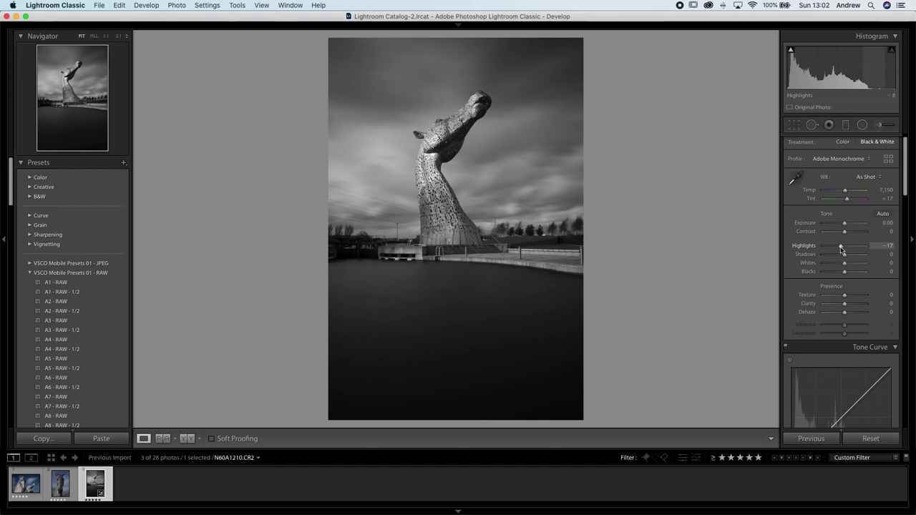
{"action": "left_click_drag", "start_coordinate": [841, 248], "coordinate": [832, 247]}
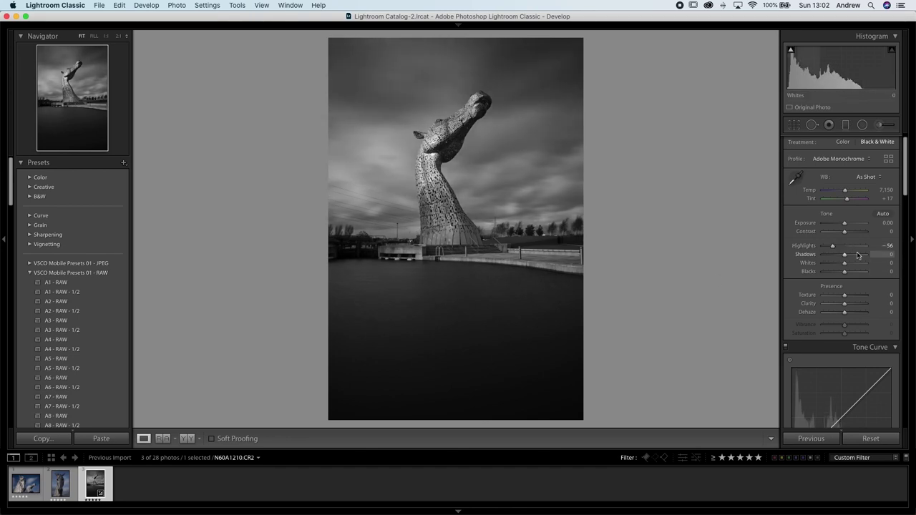
{"action": "left_click_drag", "start_coordinate": [848, 252], "coordinate": [833, 254]}
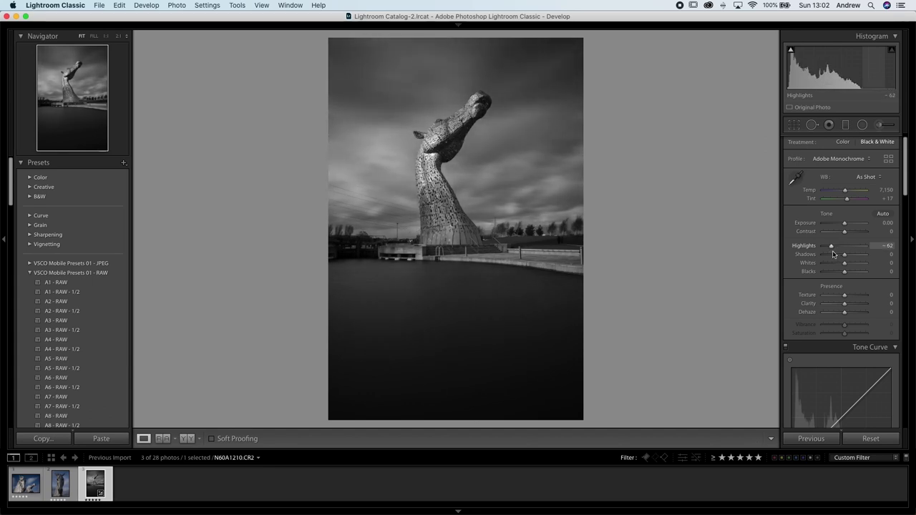
{"action": "left_click_drag", "start_coordinate": [833, 254], "coordinate": [832, 259]}
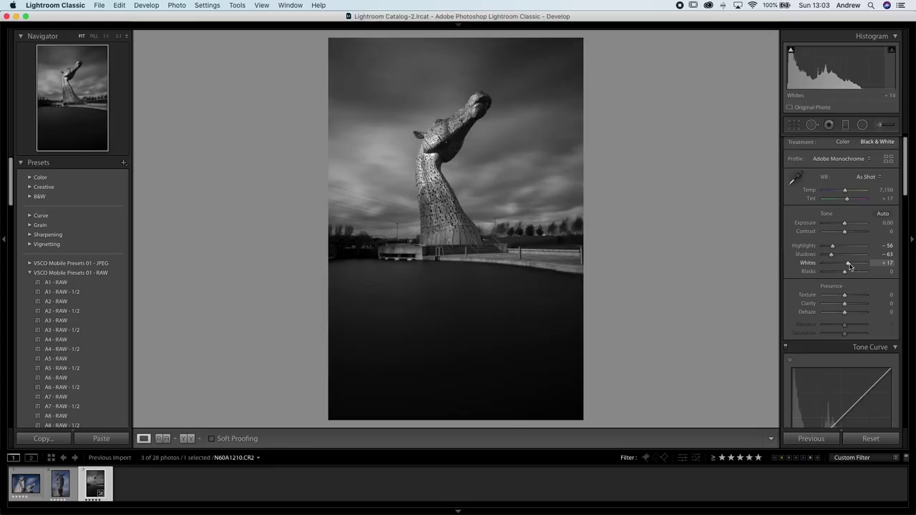
Set Whites to +15 and Dehaze to +16 for more contrast in the black and white photo.
{"action": "left_click_drag", "start_coordinate": [859, 265], "coordinate": [851, 266]}
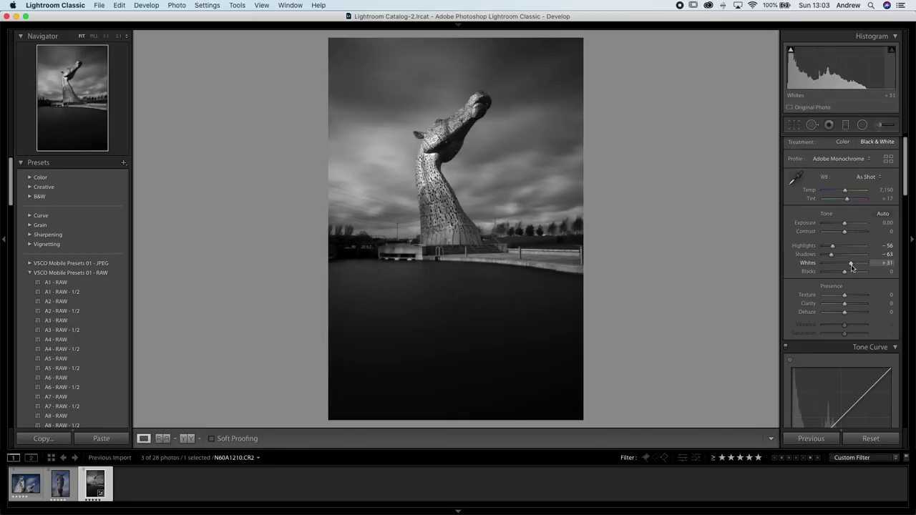
{"action": "mouse_move", "coordinate": [848, 264]}
{"action": "left_mouse_down"}
{"action": "mouse_move", "coordinate": [857, 267]}
{"action": "mouse_move", "coordinate": [849, 269]}
{"action": "left_mouse_up"}
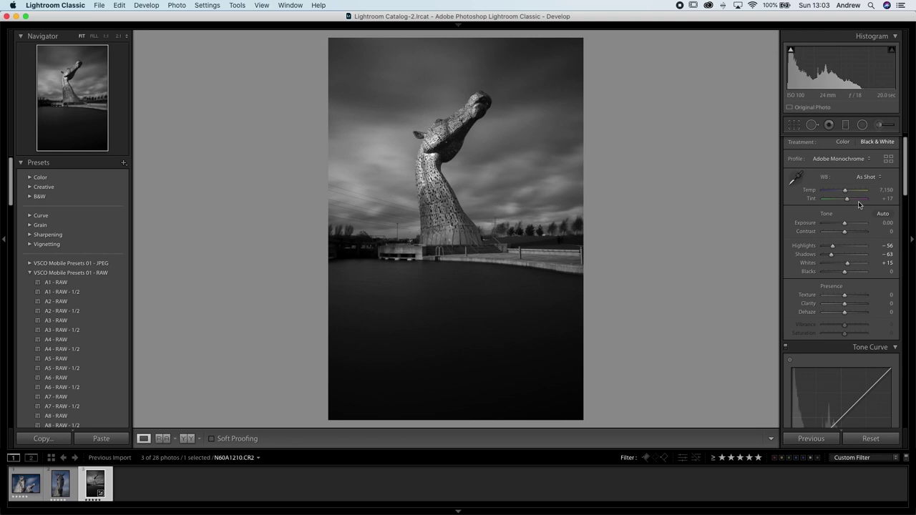
{"action": "scroll", "coordinate": [854, 301], "scroll_direction": "down", "scroll_amount": 2}
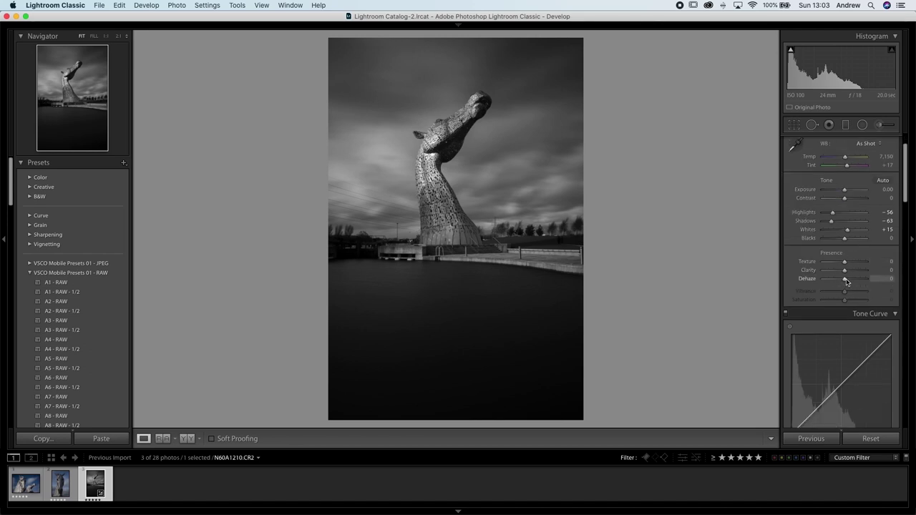
{"action": "left_click_drag", "start_coordinate": [846, 282], "coordinate": [850, 283]}
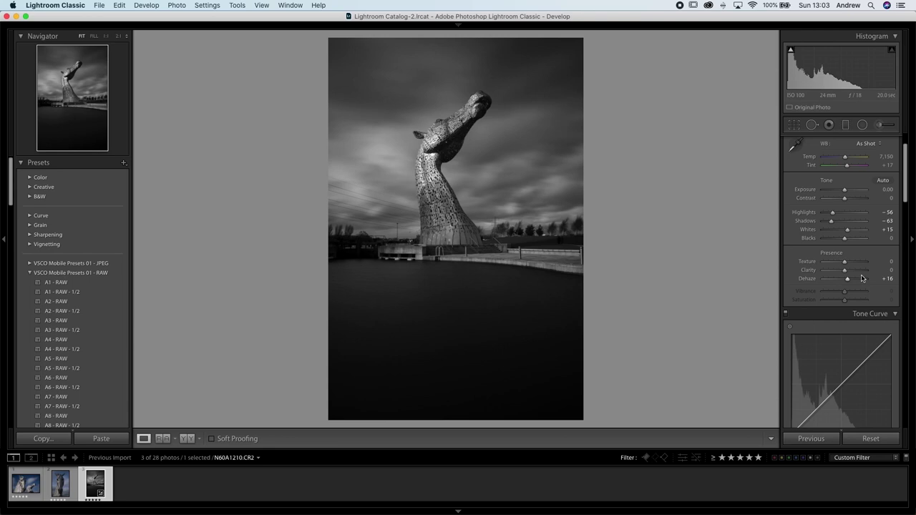
Straighten the photo by 0.40 degrees and crop it tighter around the sculpture, removing part of the dark water.
{"action": "key", "text": "r"}
{"action": "left_click_drag", "start_coordinate": [633, 231], "coordinate": [634, 231]}
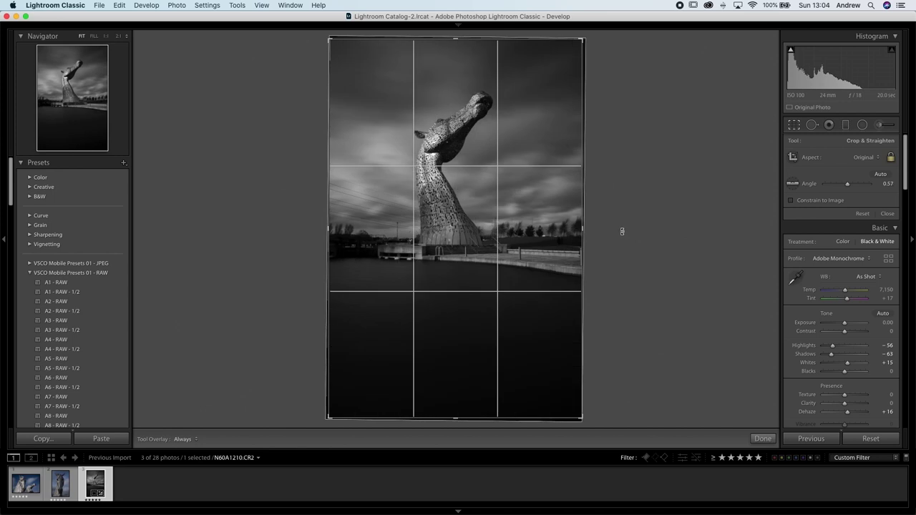
{"action": "left_click_drag", "start_coordinate": [452, 420], "coordinate": [453, 396]}
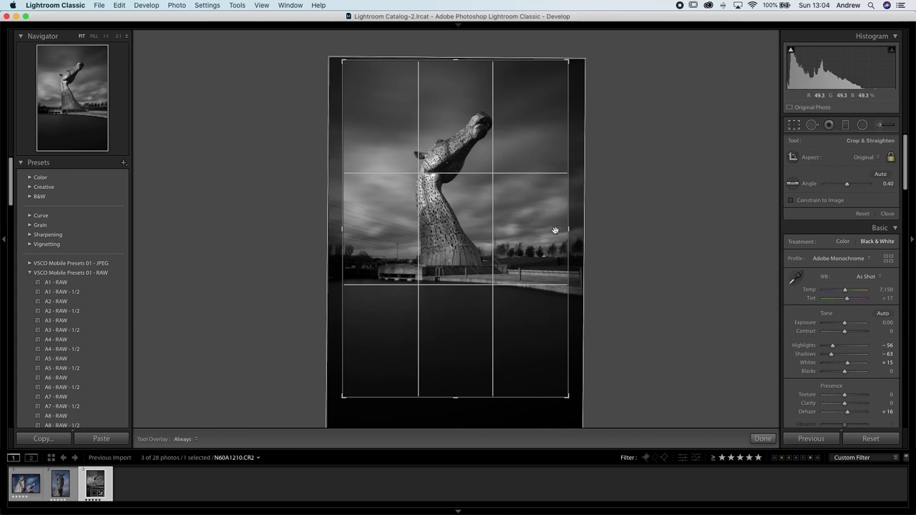
{"action": "key", "text": "Return"}
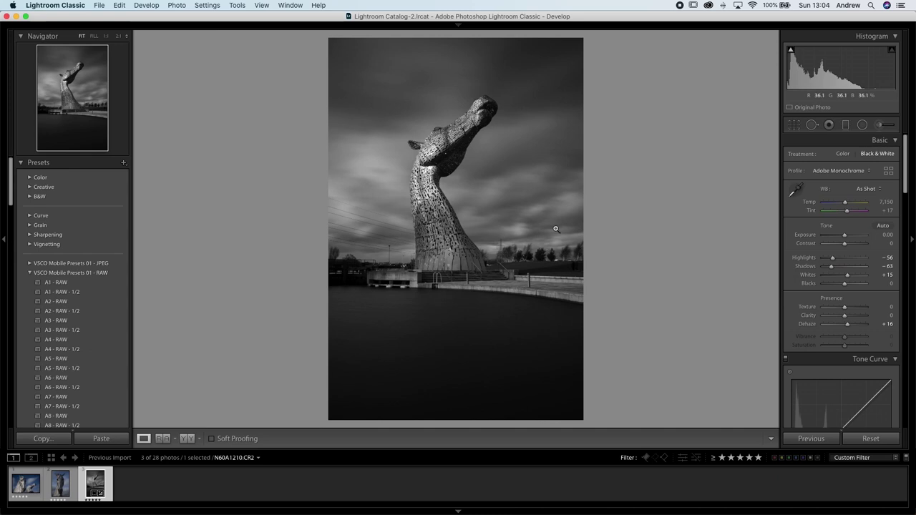
Try darker and lighter blues in the black and white mix, leaving Blue at +3.
{"action": "scroll", "coordinate": [911, 246], "scroll_direction": "down", "scroll_amount": 10}
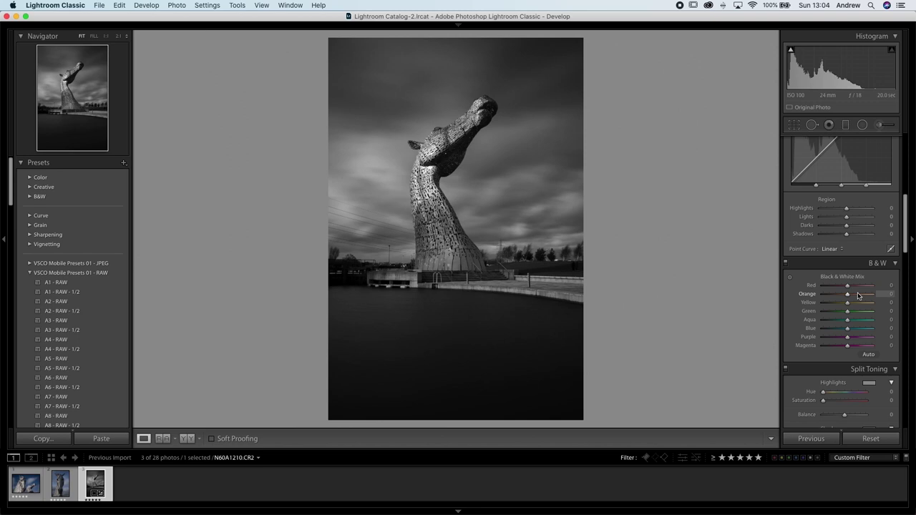
{"action": "left_click_drag", "start_coordinate": [847, 330], "coordinate": [822, 331]}
{"action": "left_click_drag", "start_coordinate": [845, 333], "coordinate": [852, 333]}
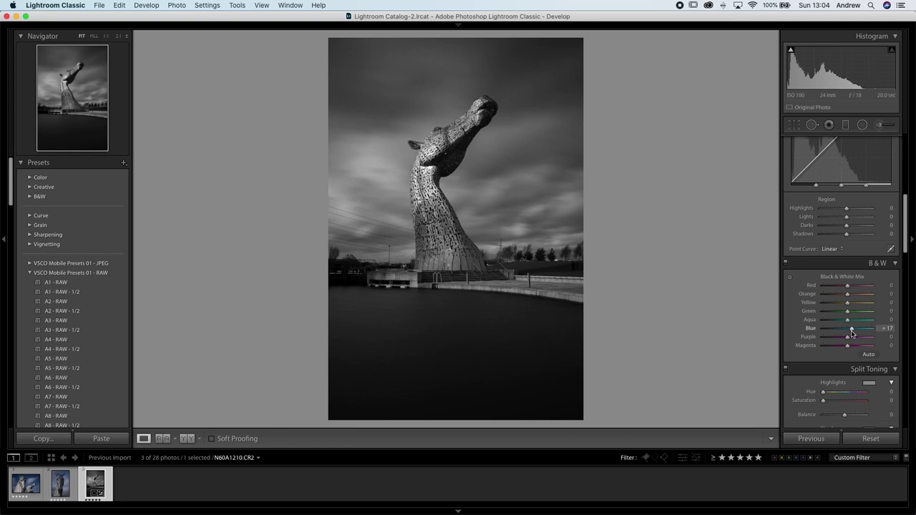
{"action": "mouse_move", "coordinate": [851, 333]}
{"action": "left_mouse_down"}
{"action": "mouse_move", "coordinate": [830, 334]}
{"action": "mouse_move", "coordinate": [847, 336]}
{"action": "left_mouse_up"}
Compare the edited black and white photo with its original color version.
{"action": "key", "text": "backslash"}
{"action": "key", "text": "backslash"}
{"action": "key", "text": "backslash"}
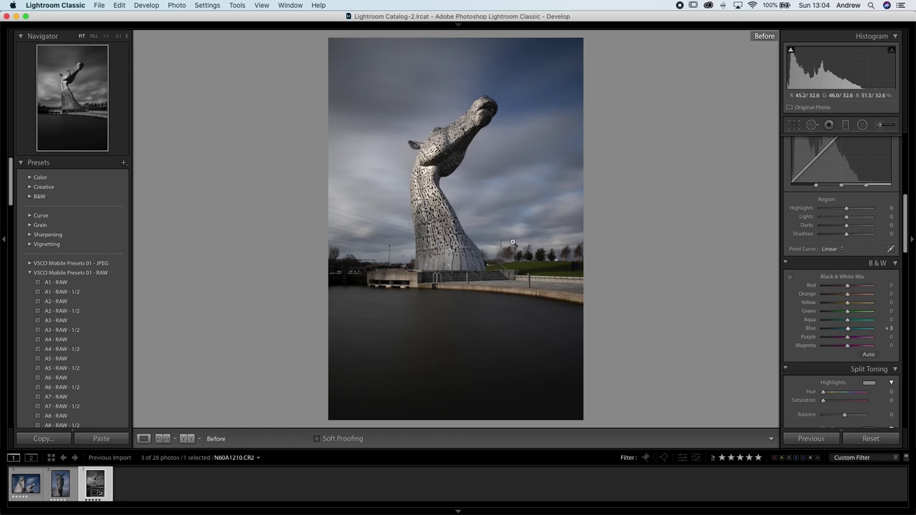
{"action": "key", "text": "backslash"}
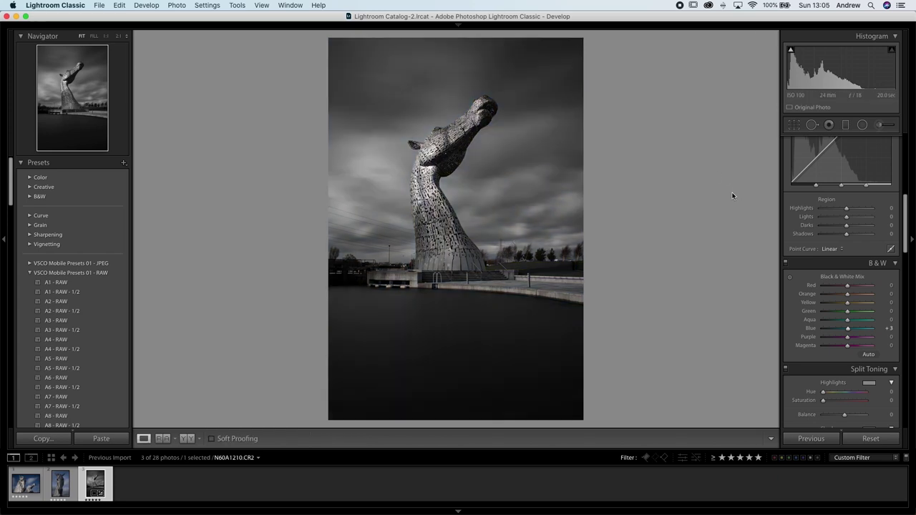
Try Blue at −100 in the black and white mix and examine the sky and sculpture edges at full size.
{"action": "left_click_drag", "start_coordinate": [847, 328], "coordinate": [809, 334]}
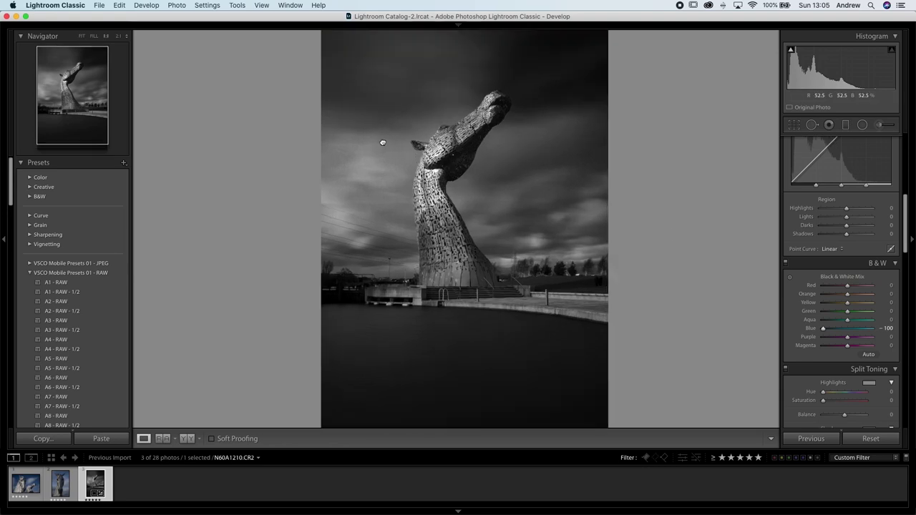
{"action": "left_click", "coordinate": [383, 136]}
{"action": "left_click_drag", "start_coordinate": [482, 93], "coordinate": [317, 222]}
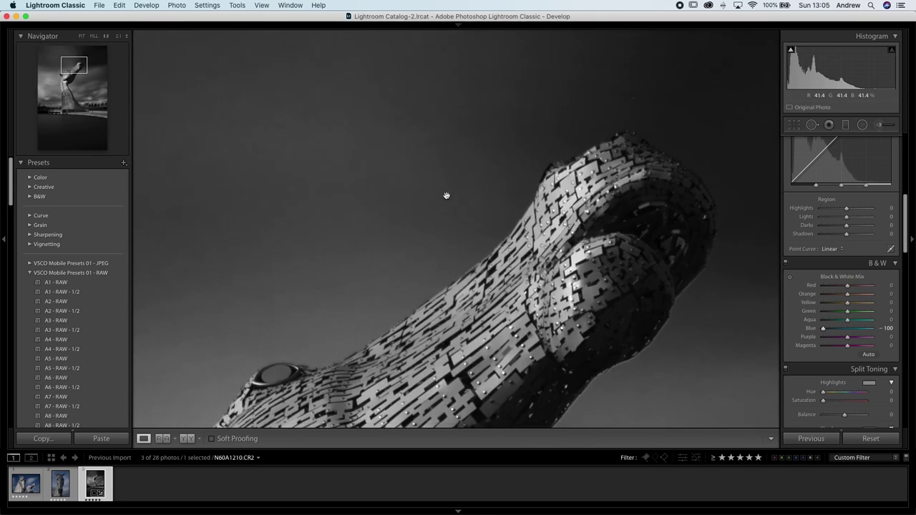
{"action": "left_click", "coordinate": [499, 241]}
{"action": "left_click", "coordinate": [457, 185]}
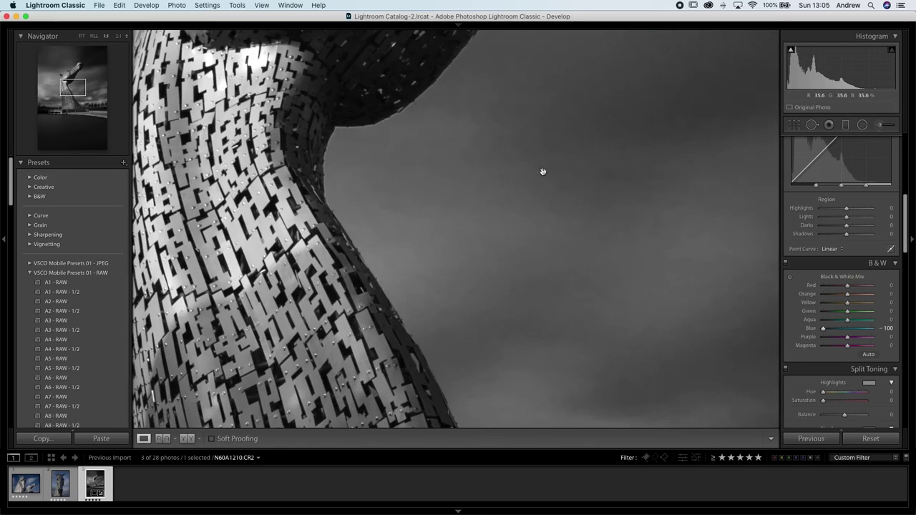
{"action": "left_click_drag", "start_coordinate": [542, 171], "coordinate": [423, 358]}
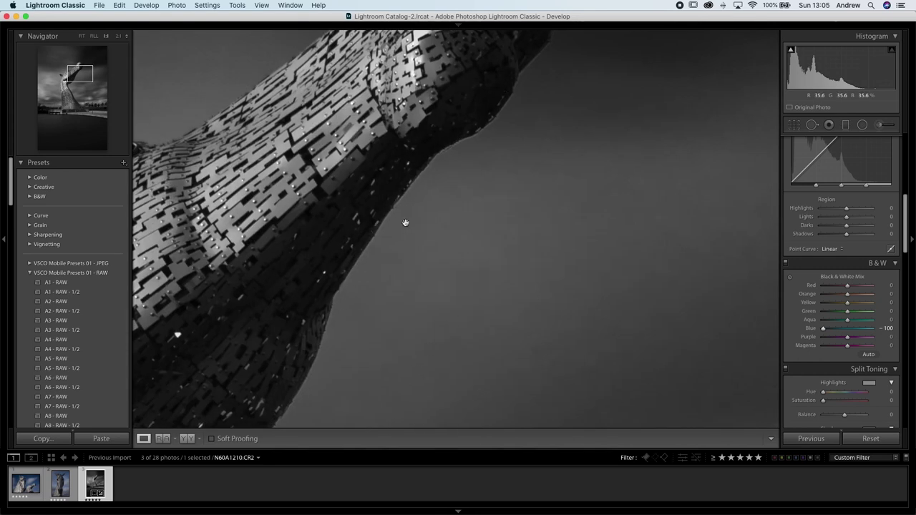
{"action": "left_click_drag", "start_coordinate": [405, 223], "coordinate": [365, 272]}
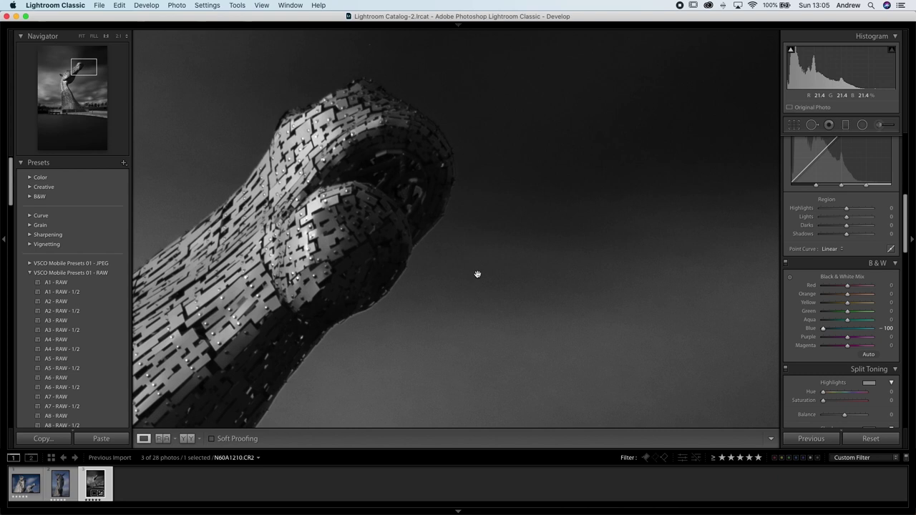
{"action": "left_click", "coordinate": [386, 242]}
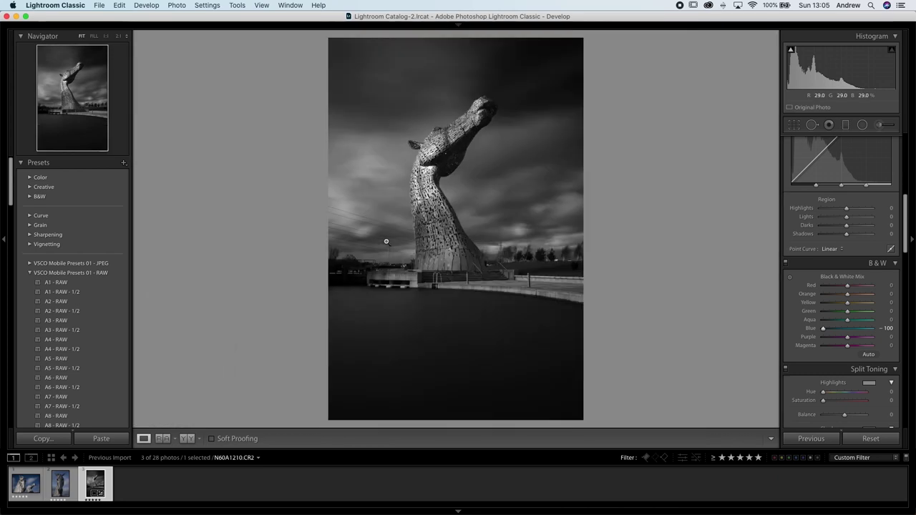
Set Blue to −30 in the black and white mix, then raise Orange and Purple while fine-tuning the other colors.
{"action": "left_click", "coordinate": [836, 328]}
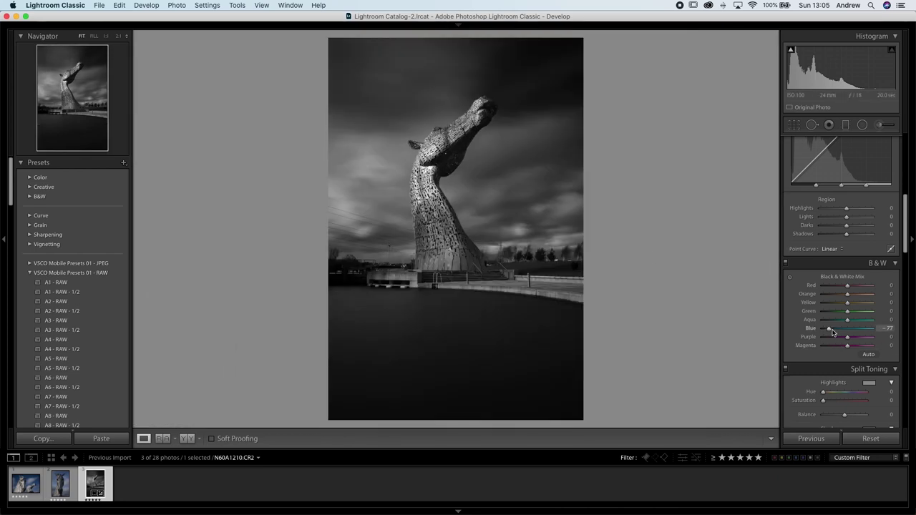
{"action": "mouse_move", "coordinate": [840, 332]}
{"action": "left_mouse_down"}
{"action": "mouse_move", "coordinate": [850, 335]}
{"action": "mouse_move", "coordinate": [841, 334]}
{"action": "left_mouse_up"}
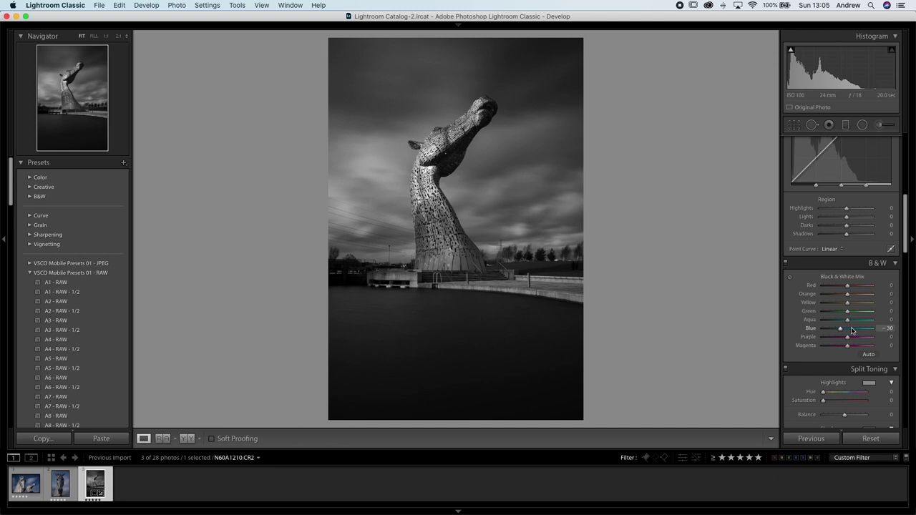
{"action": "left_click_drag", "start_coordinate": [846, 322], "coordinate": [842, 322]}
{"action": "left_click_drag", "start_coordinate": [781, 320], "coordinate": [846, 313]}
{"action": "mouse_move", "coordinate": [841, 305]}
{"action": "left_mouse_down"}
{"action": "mouse_move", "coordinate": [848, 307]}
{"action": "mouse_move", "coordinate": [827, 308]}
{"action": "mouse_move", "coordinate": [849, 313]}
{"action": "mouse_move", "coordinate": [830, 313]}
{"action": "mouse_move", "coordinate": [852, 314]}
{"action": "mouse_move", "coordinate": [810, 301]}
{"action": "mouse_move", "coordinate": [862, 301]}
{"action": "mouse_move", "coordinate": [838, 302]}
{"action": "mouse_move", "coordinate": [852, 305]}
{"action": "left_mouse_up"}
{"action": "left_click_drag", "start_coordinate": [835, 288], "coordinate": [846, 288]}
{"action": "mouse_move", "coordinate": [847, 337]}
{"action": "left_mouse_down"}
{"action": "mouse_move", "coordinate": [797, 344]}
{"action": "mouse_move", "coordinate": [858, 350]}
{"action": "left_mouse_up"}
Compare the photo with and without the black and white mix adjustments by switching them off and on repeatedly.
{"action": "left_click", "coordinate": [786, 265]}
{"action": "left_click", "coordinate": [786, 264]}
{"action": "left_click", "coordinate": [786, 265]}
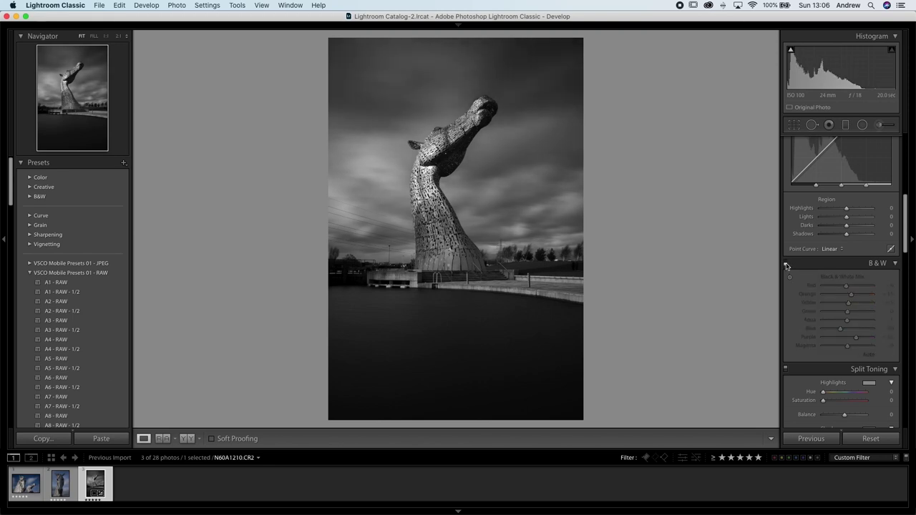
{"action": "left_click", "coordinate": [787, 265]}
{"action": "left_click", "coordinate": [786, 264]}
{"action": "left_click", "coordinate": [786, 264]}
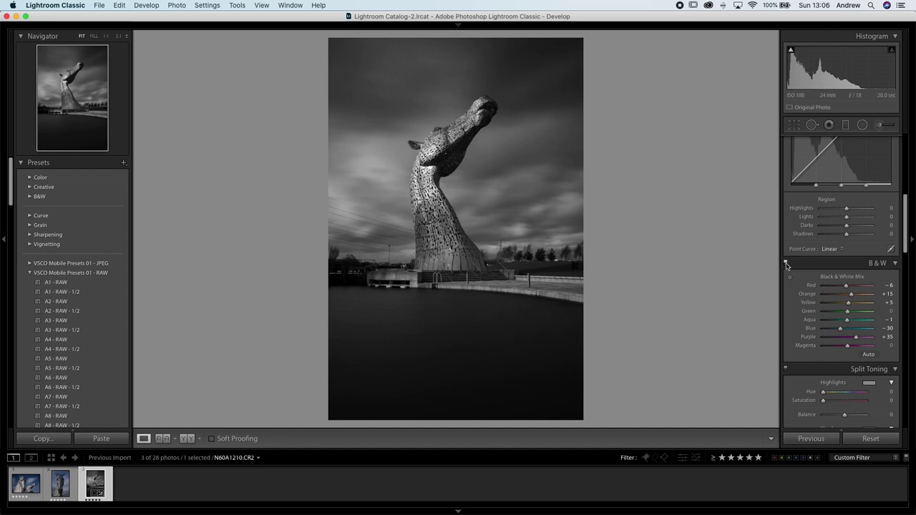
{"action": "left_click", "coordinate": [786, 265]}
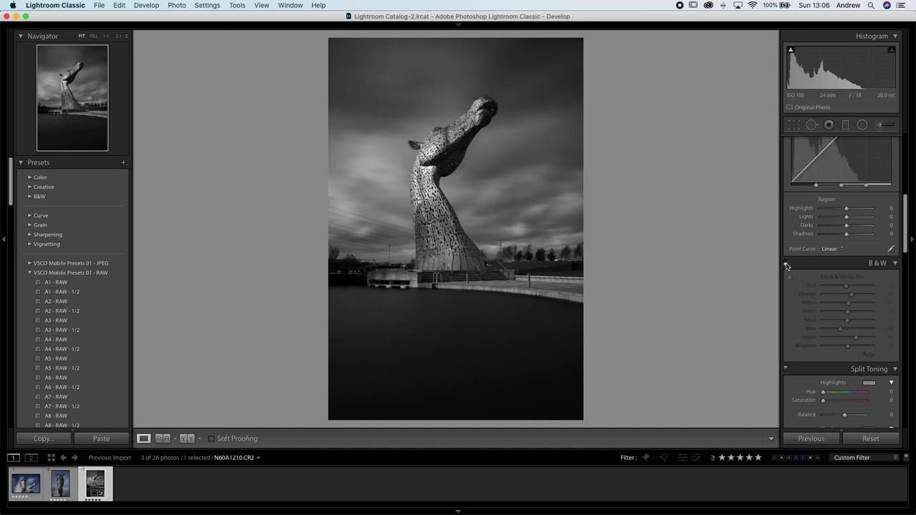
{"action": "left_click", "coordinate": [787, 264]}
{"action": "left_click", "coordinate": [786, 264]}
{"action": "left_click", "coordinate": [787, 265]}
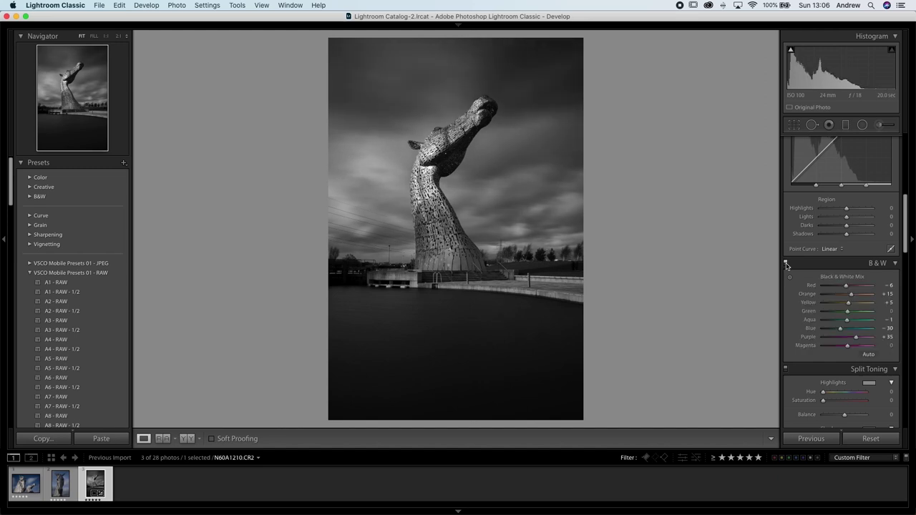
Set the sharpening Amount to 16 and the Luminance noise reduction to 15.
{"action": "left_click_drag", "start_coordinate": [909, 226], "coordinate": [907, 287]}
{"action": "left_click_drag", "start_coordinate": [832, 286], "coordinate": [827, 287]}
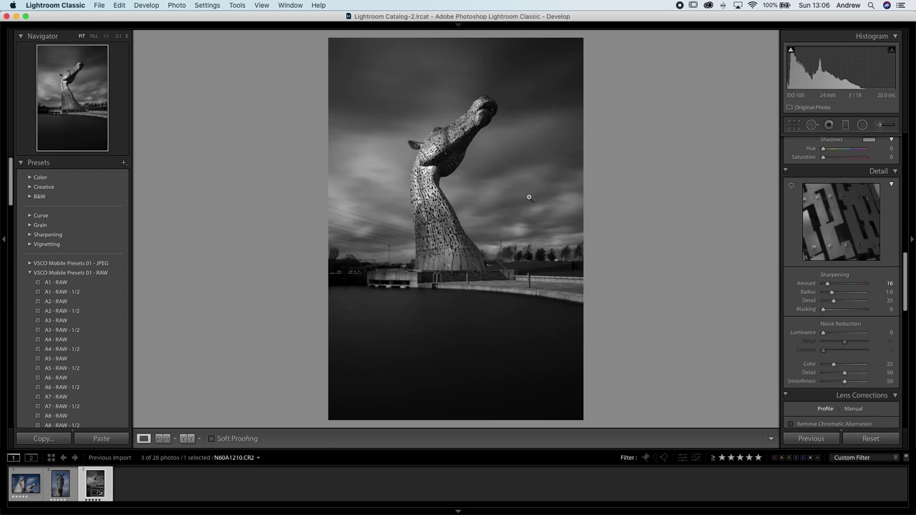
{"action": "left_click_drag", "start_coordinate": [823, 333], "coordinate": [830, 337]}
Examine the sculpture's head and the sky at full size for noise and sharpness.
{"action": "left_click", "coordinate": [404, 146]}
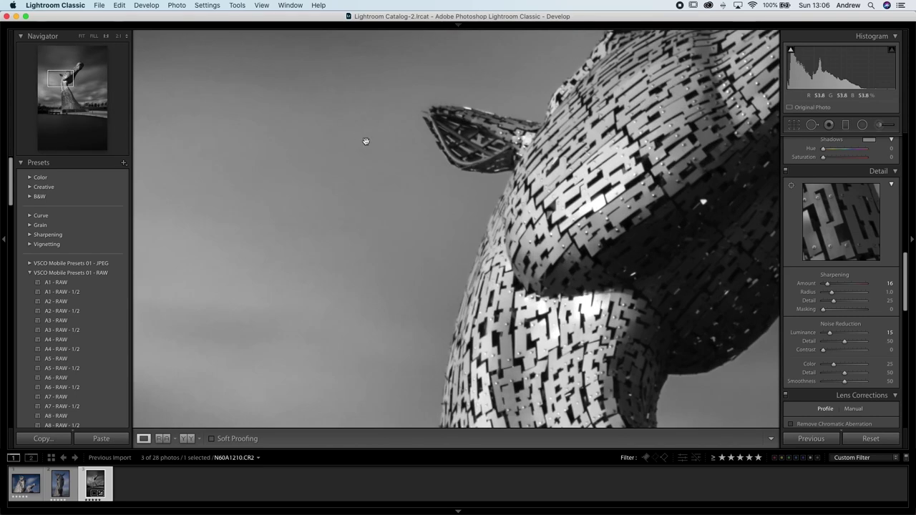
{"action": "left_click", "coordinate": [283, 120]}
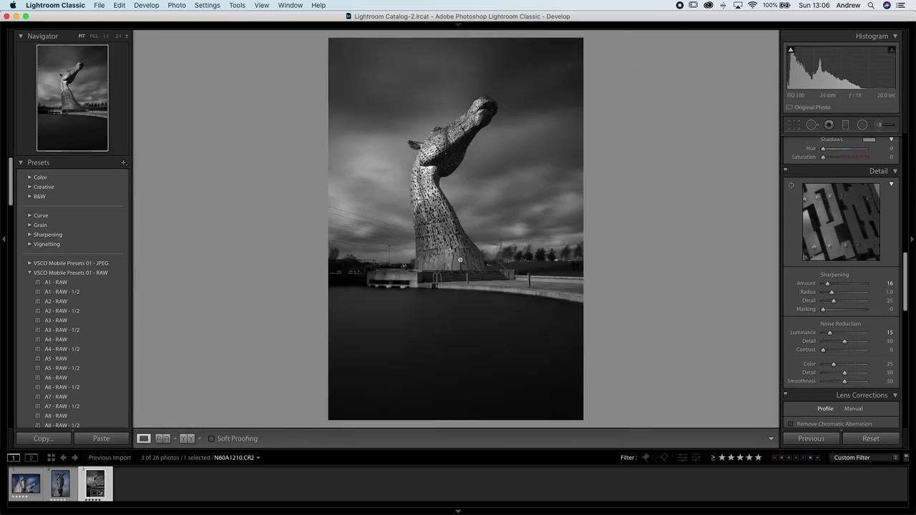
{"action": "left_click", "coordinate": [374, 181]}
{"action": "left_click_drag", "start_coordinate": [446, 78], "coordinate": [353, 408]}
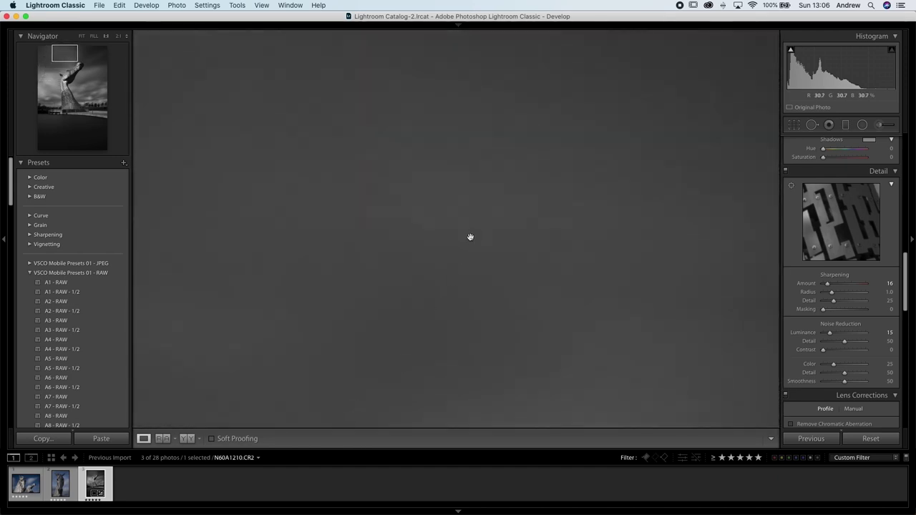
{"action": "left_click_drag", "start_coordinate": [470, 236], "coordinate": [369, 234]}
{"action": "left_click", "coordinate": [370, 234]}
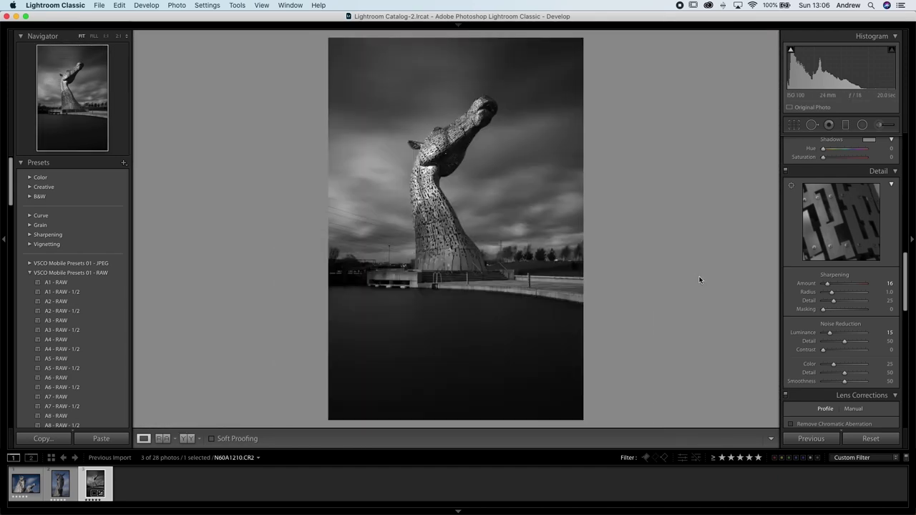
Enable lens profile corrections and the removal of chromatic aberration.
{"action": "left_click_drag", "start_coordinate": [908, 292], "coordinate": [906, 331]}
{"action": "left_click", "coordinate": [791, 255]}
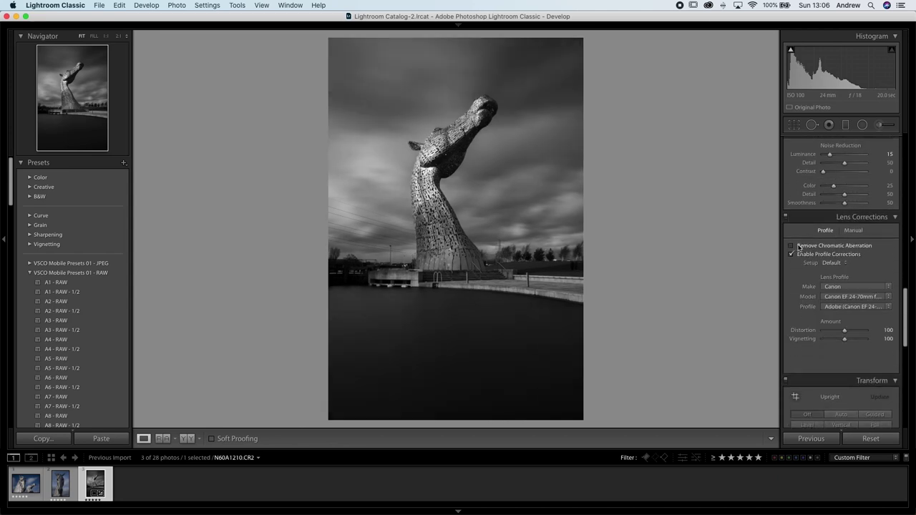
{"action": "left_click", "coordinate": [791, 245]}
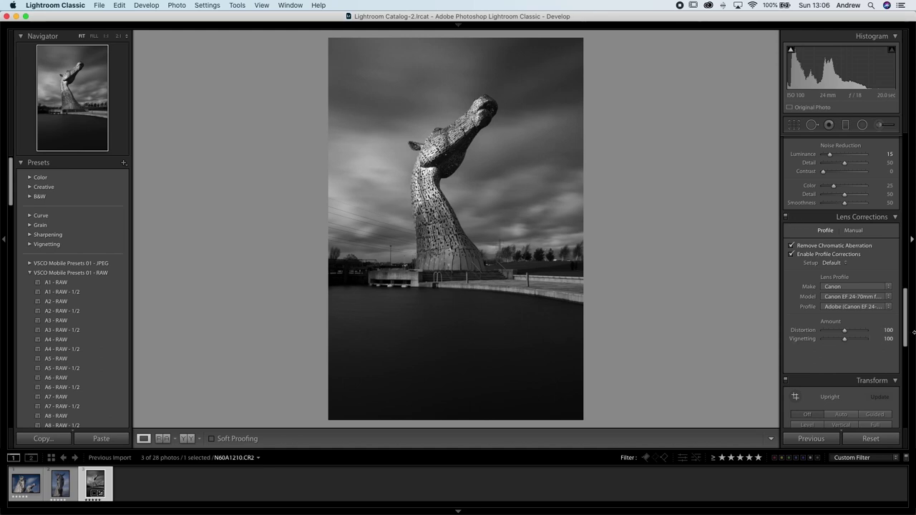
Add a graduated filter over the water below the quayside with Exposure 1.31, Clarity 30 and Contrast 13.
{"action": "left_click_drag", "start_coordinate": [906, 328], "coordinate": [905, 172]}
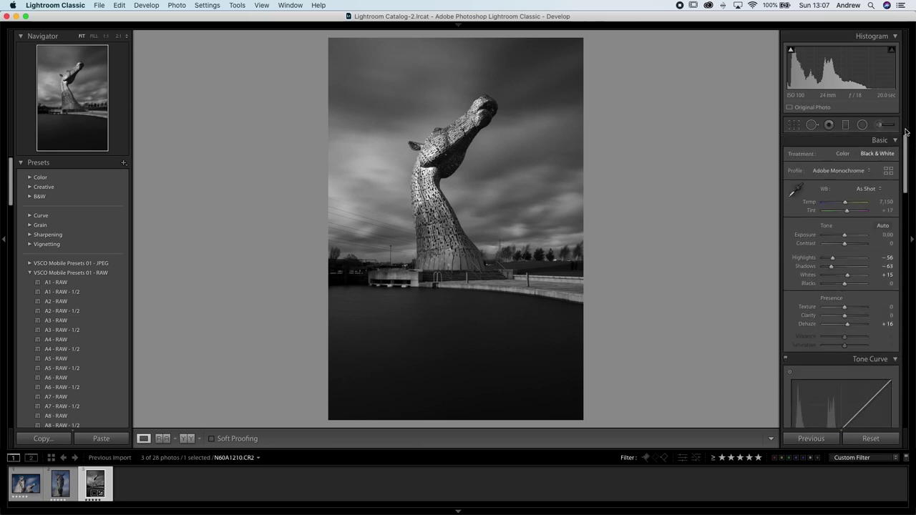
{"action": "left_click", "coordinate": [844, 125]}
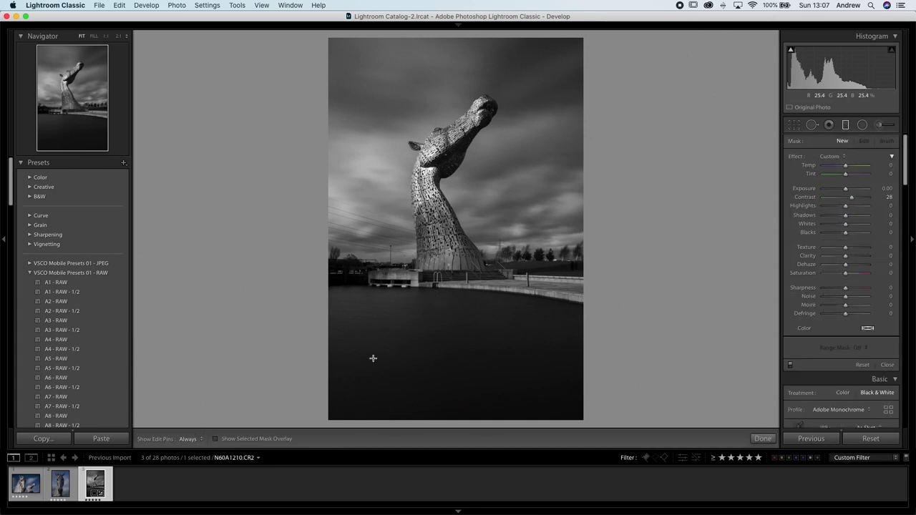
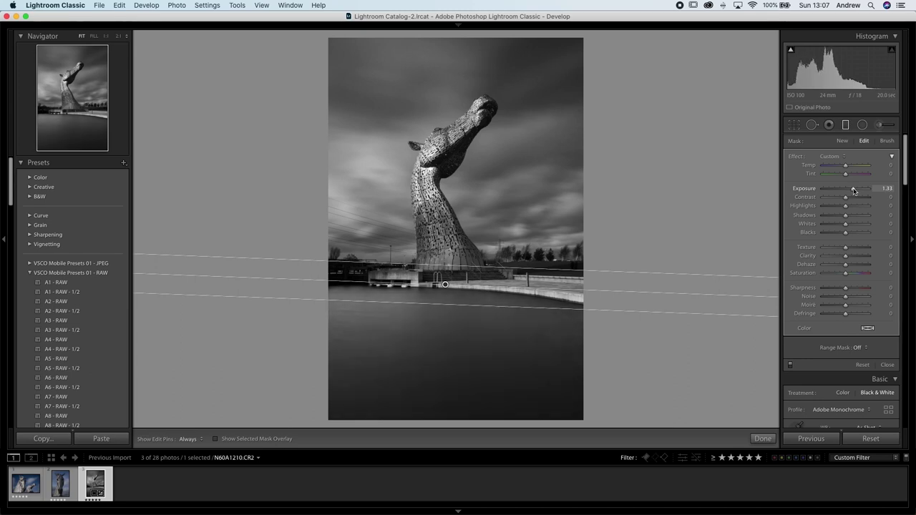
{"action": "left_click_drag", "start_coordinate": [853, 191], "coordinate": [852, 191]}
{"action": "left_click_drag", "start_coordinate": [845, 255], "coordinate": [851, 259]}
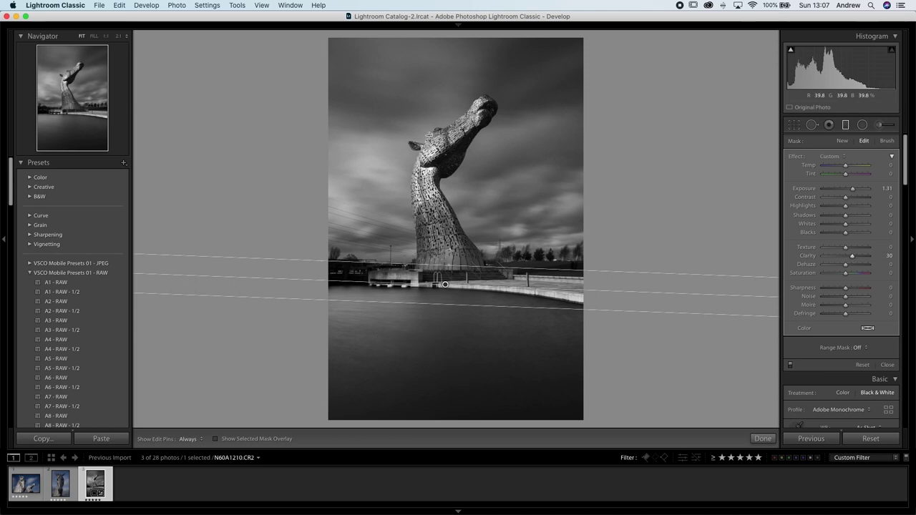
{"action": "left_click_drag", "start_coordinate": [845, 197], "coordinate": [849, 201]}
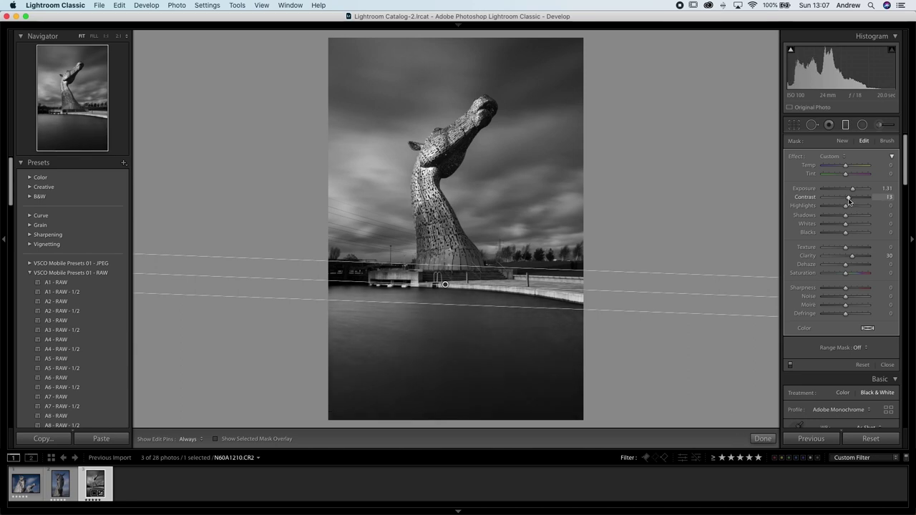
{"action": "left_click", "coordinate": [847, 125]}
Compare the water with and without the graduated filter by switching its effect off and on.
{"action": "left_click", "coordinate": [846, 125]}
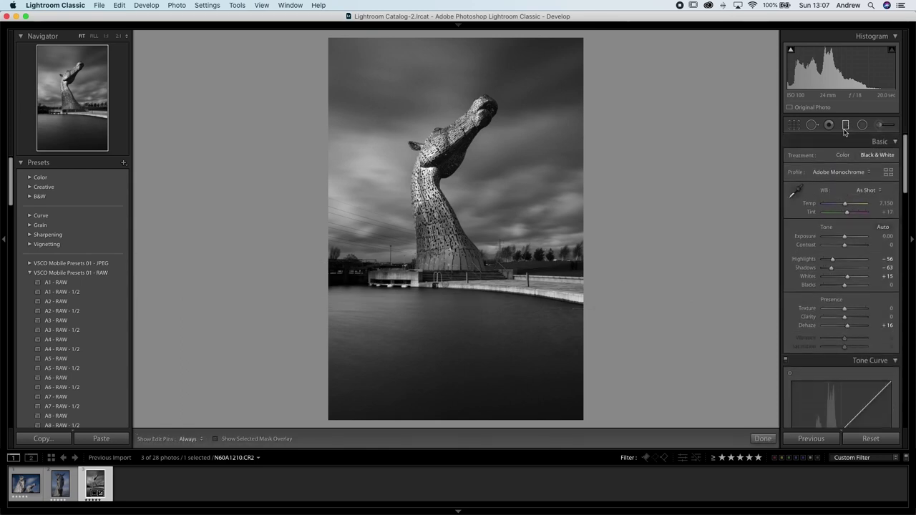
{"action": "left_click", "coordinate": [790, 366]}
{"action": "left_click", "coordinate": [790, 367]}
{"action": "left_click", "coordinate": [791, 366]}
{"action": "left_click", "coordinate": [791, 366]}
{"action": "left_click", "coordinate": [791, 367]}
{"action": "left_click", "coordinate": [790, 366]}
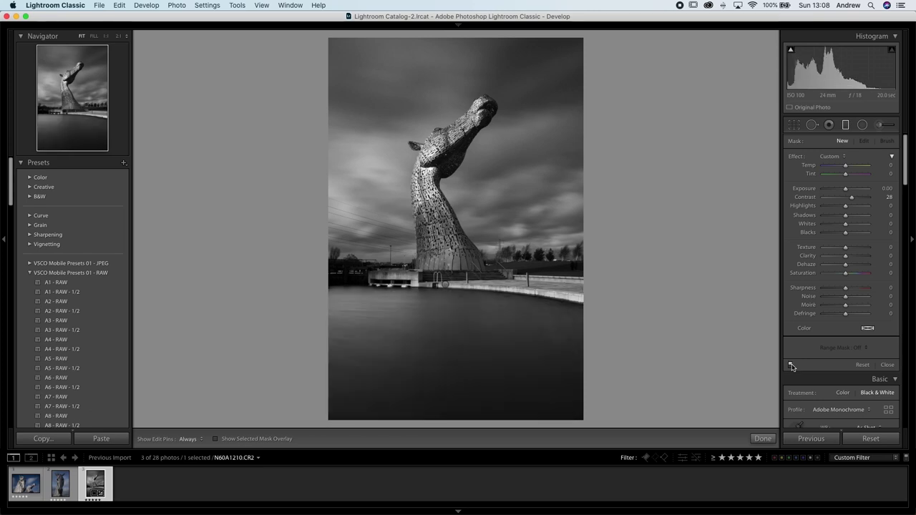
Tone down the bright quayside edge with a size 3 adjustment brush, using Highlights −85 and Exposure −0.30.
{"action": "left_click", "coordinate": [886, 127]}
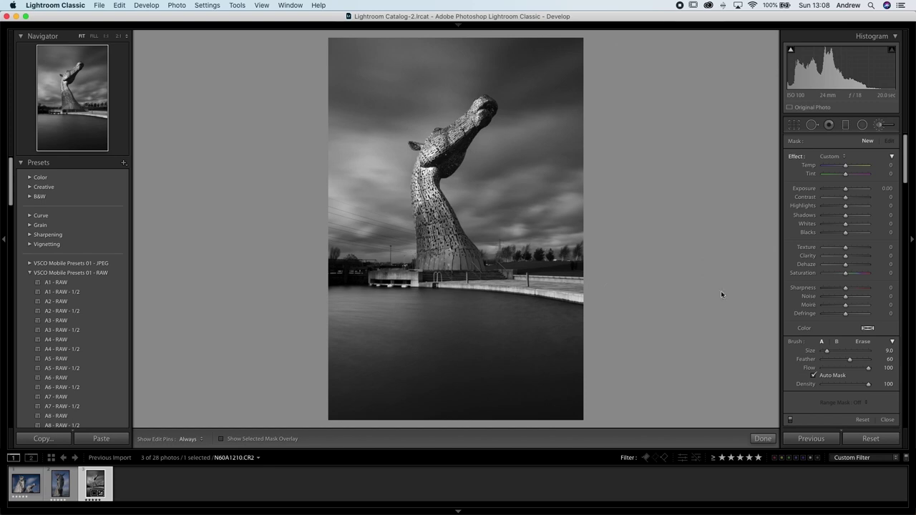
{"action": "left_click_drag", "start_coordinate": [840, 208], "coordinate": [836, 208]}
{"action": "key", "text": "bracketleft"}
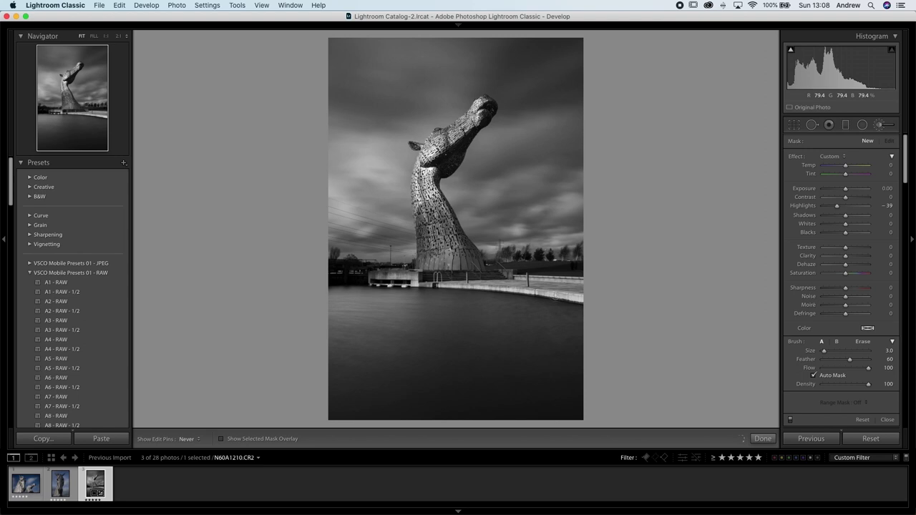
{"action": "mouse_move", "coordinate": [836, 206]}
{"action": "left_mouse_down"}
{"action": "mouse_move", "coordinate": [828, 209]}
{"action": "mouse_move", "coordinate": [844, 192]}
{"action": "left_mouse_up"}
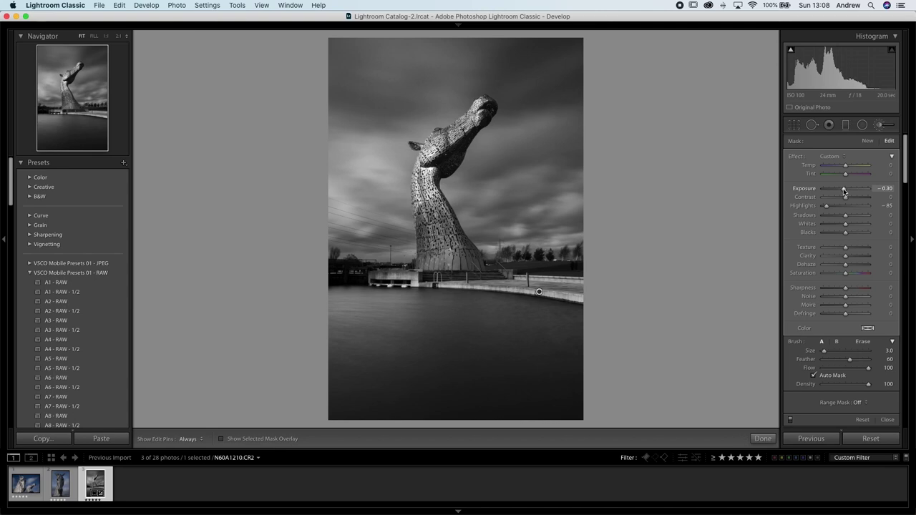
{"action": "left_click", "coordinate": [845, 125]}
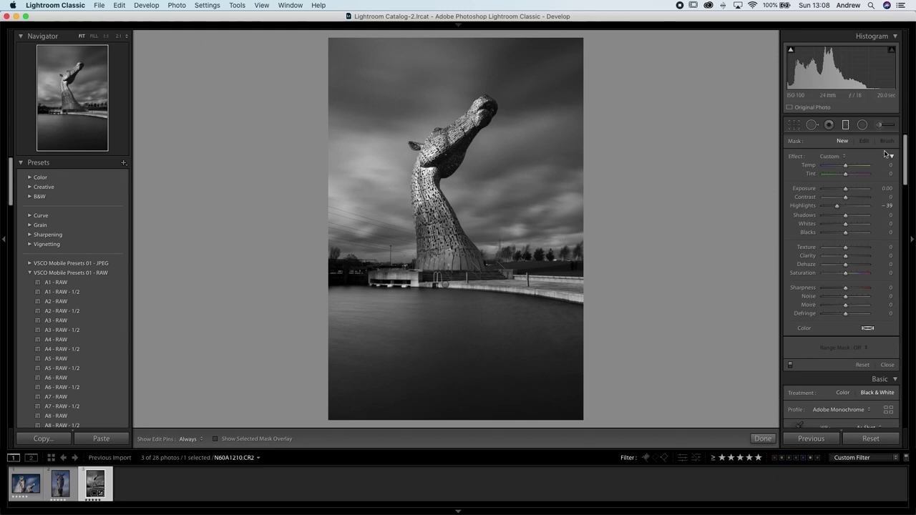
{"action": "left_click", "coordinate": [847, 127]}
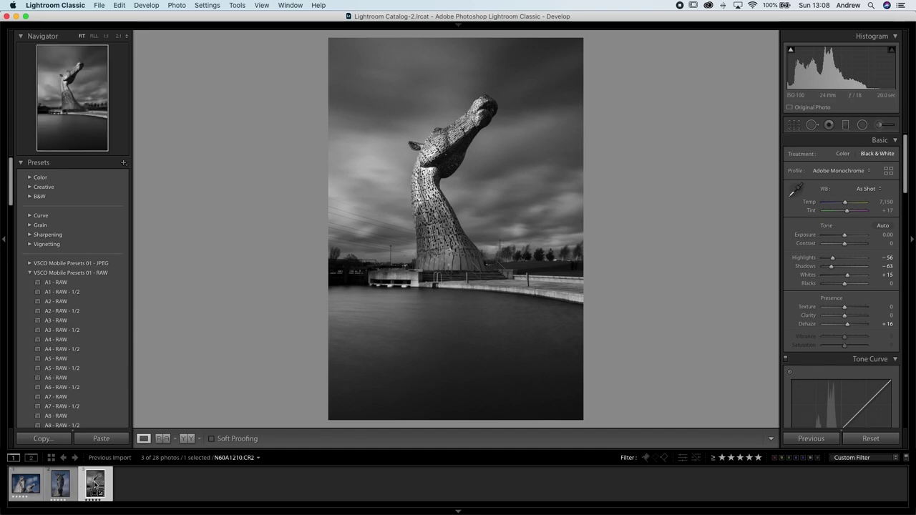
Copy the develop settings of N60A1210.CR2, leaving out the local adjustments.
{"action": "right_click", "coordinate": [94, 485]}
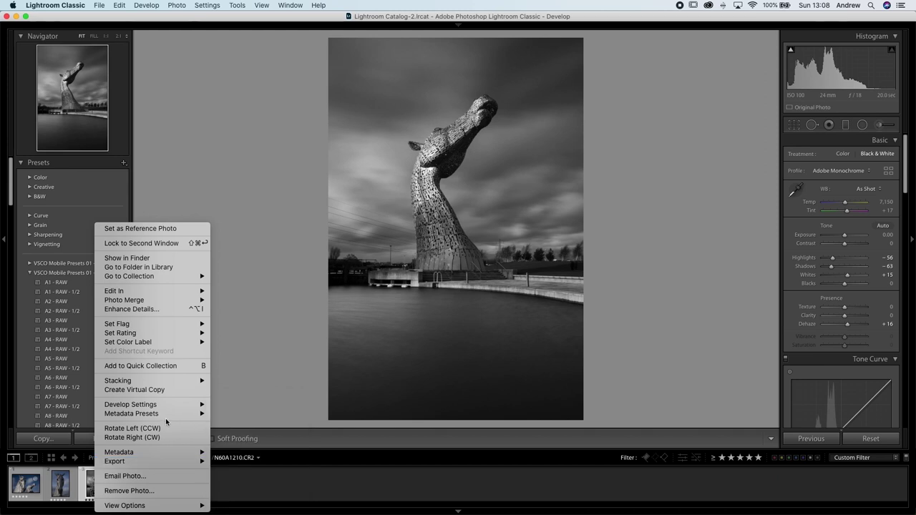
{"action": "mouse_move", "coordinate": [180, 407]}
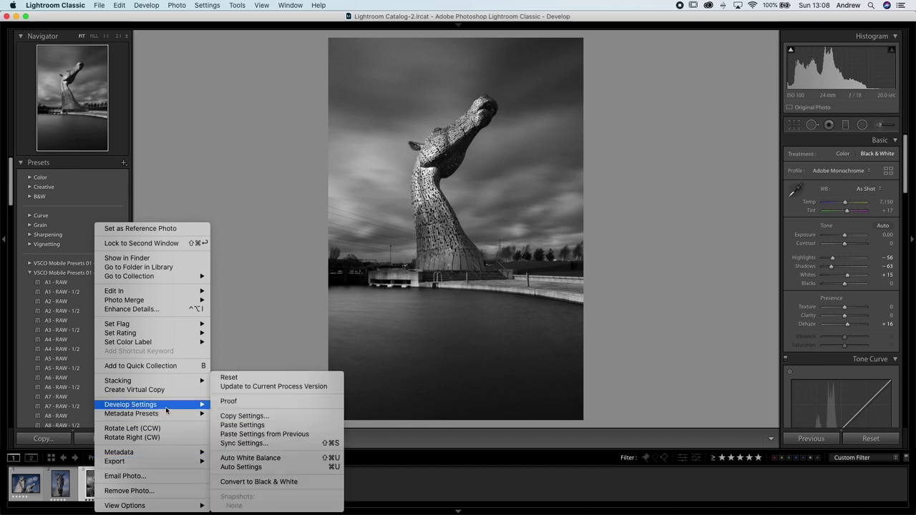
{"action": "left_click", "coordinate": [246, 416]}
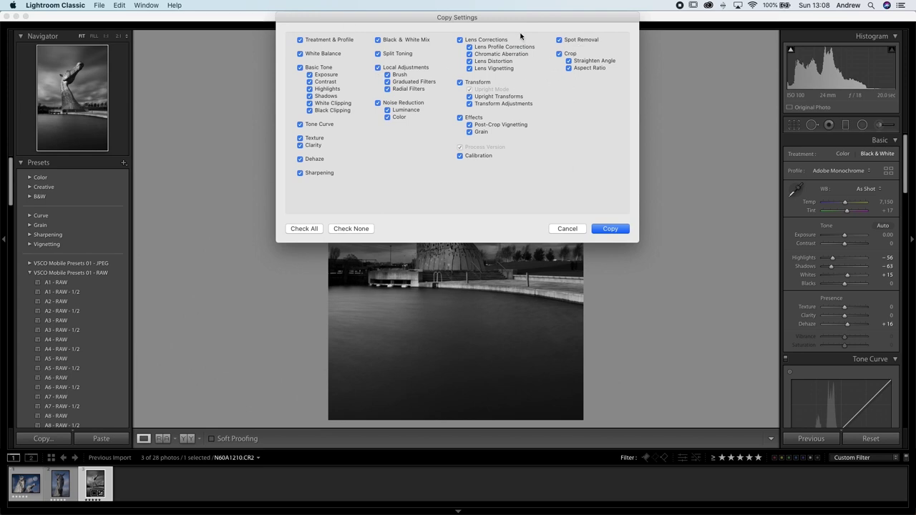
{"action": "left_click", "coordinate": [378, 68]}
{"action": "left_click", "coordinate": [618, 230]}
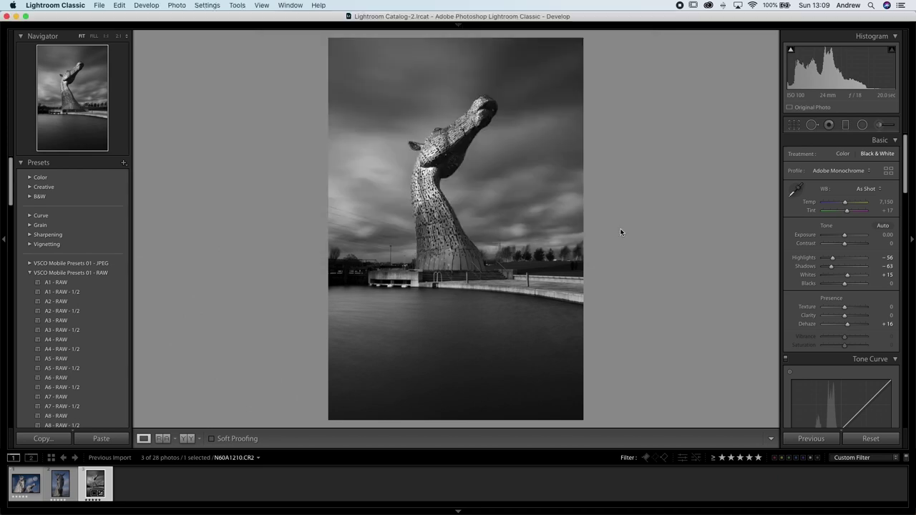
Apply the copied black and white settings to the two color photos, N60A1209.CR2 and N60A1202.CR2.
{"action": "left_click", "coordinate": [61, 491], "text": "super"}
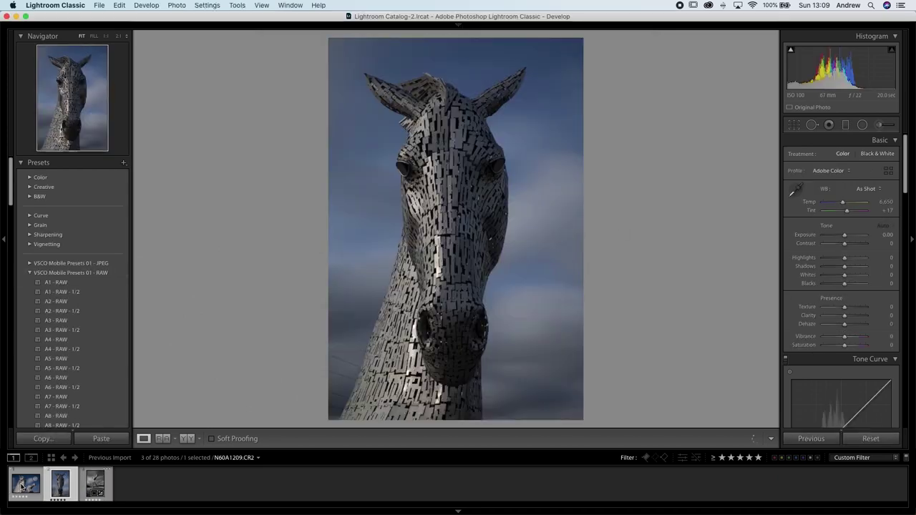
{"action": "right_click", "coordinate": [61, 490]}
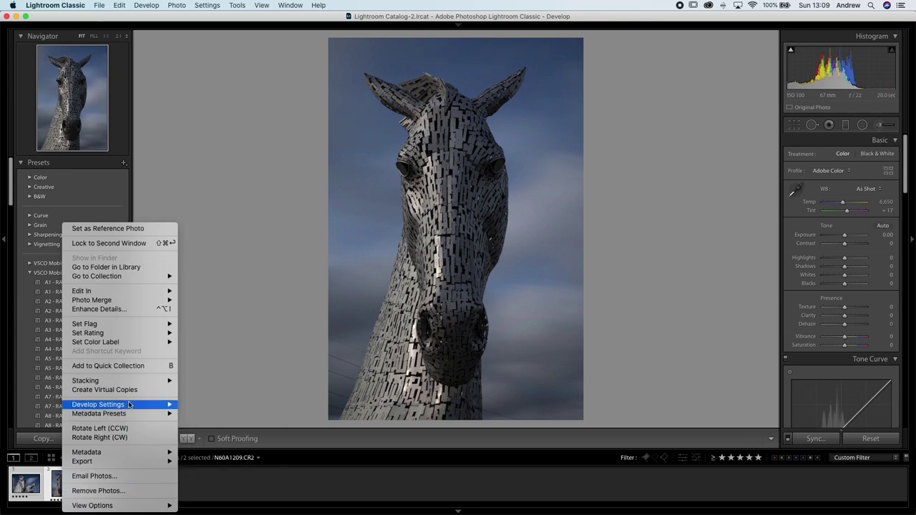
{"action": "mouse_move", "coordinate": [136, 405]}
{"action": "left_click", "coordinate": [246, 448]}
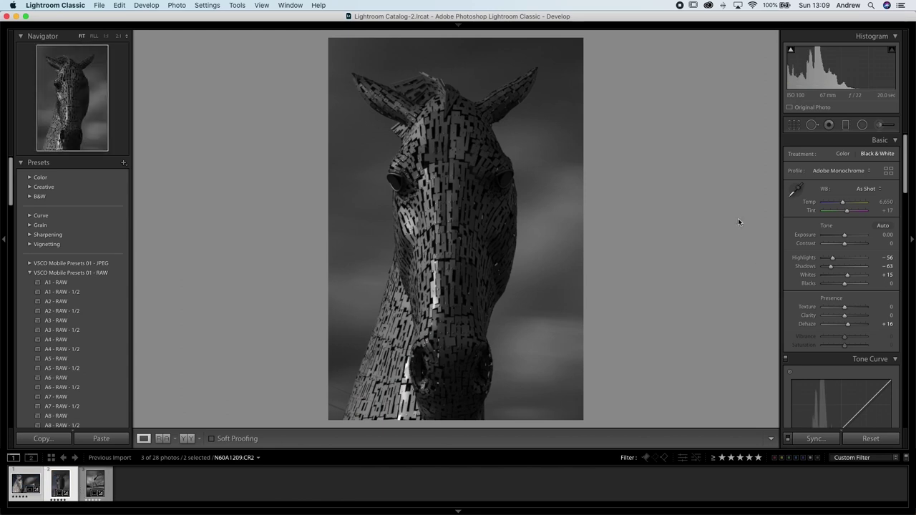
Enlarge the crop of N60A1209.CR2 to take in nearly the whole frame around the horse's head.
{"action": "left_click", "coordinate": [794, 126]}
{"action": "left_click_drag", "start_coordinate": [450, 459], "coordinate": [457, 459]}
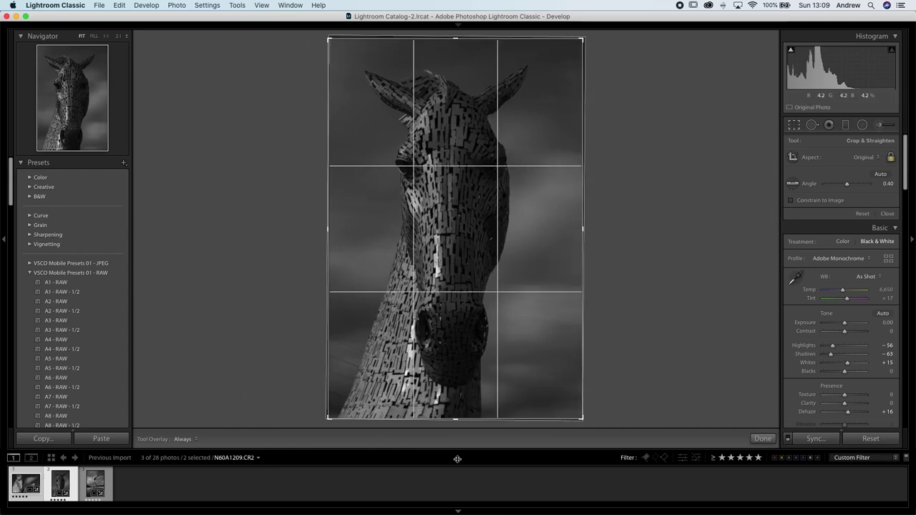
{"action": "key", "text": "Return"}
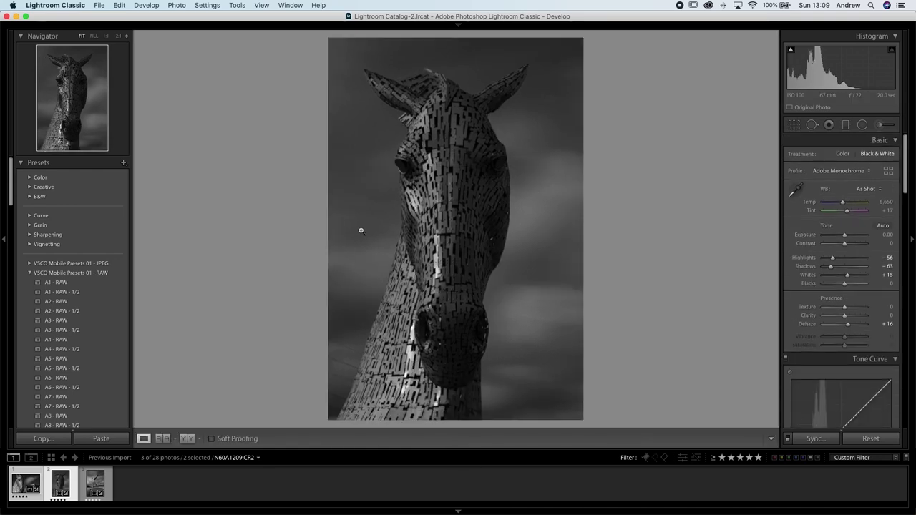
Enlarge the crop of N60A1202.CR2 to bring in the large horse's full ears and both necks.
{"action": "left_click", "coordinate": [26, 484]}
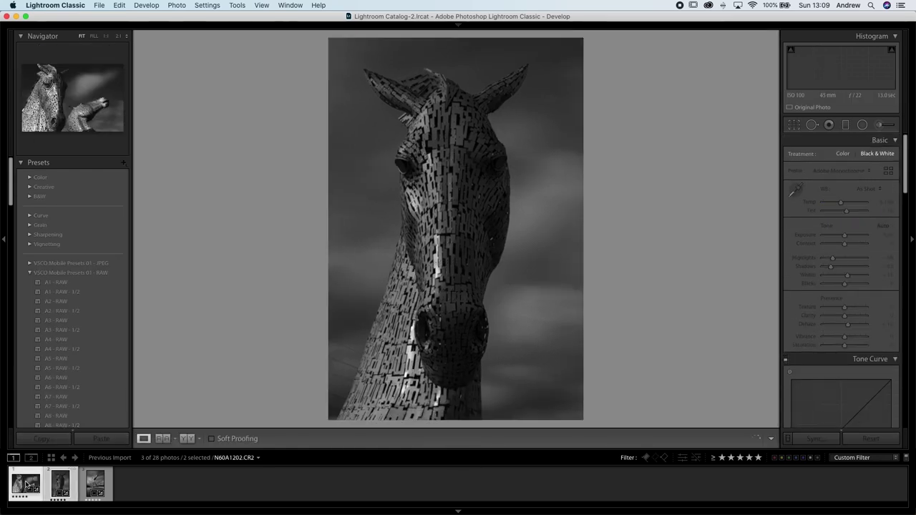
{"action": "left_click", "coordinate": [794, 125]}
{"action": "left_click_drag", "start_coordinate": [253, 363], "coordinate": [120, 409]}
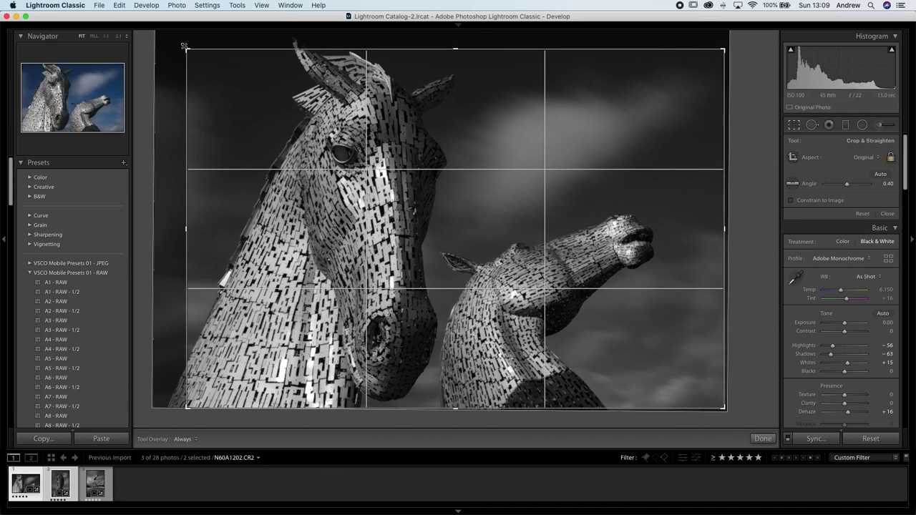
{"action": "right_click", "coordinate": [414, 141]}
{"action": "left_click", "coordinate": [422, 143]}
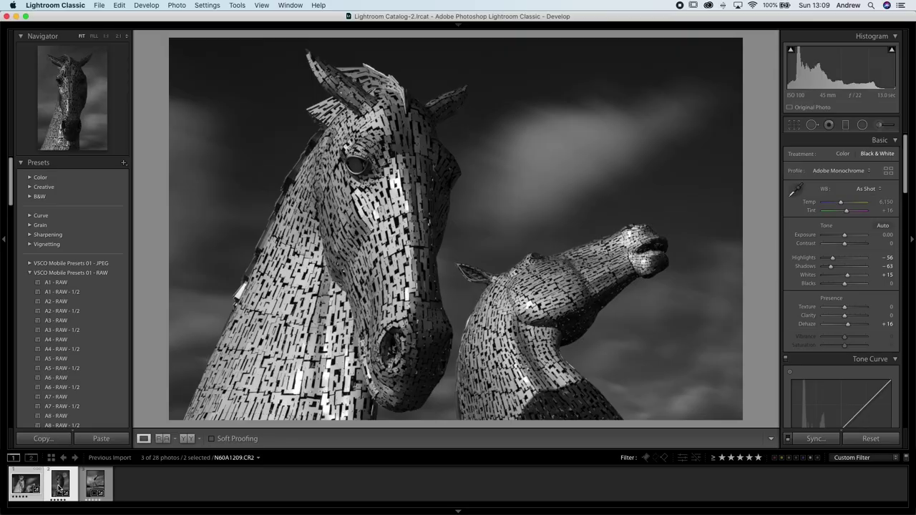
Open the single-horse photo N60A1210.CR2 in Adobe Photoshop 2020 for editing and duplicate its Background layer.
{"action": "left_click", "coordinate": [60, 487]}
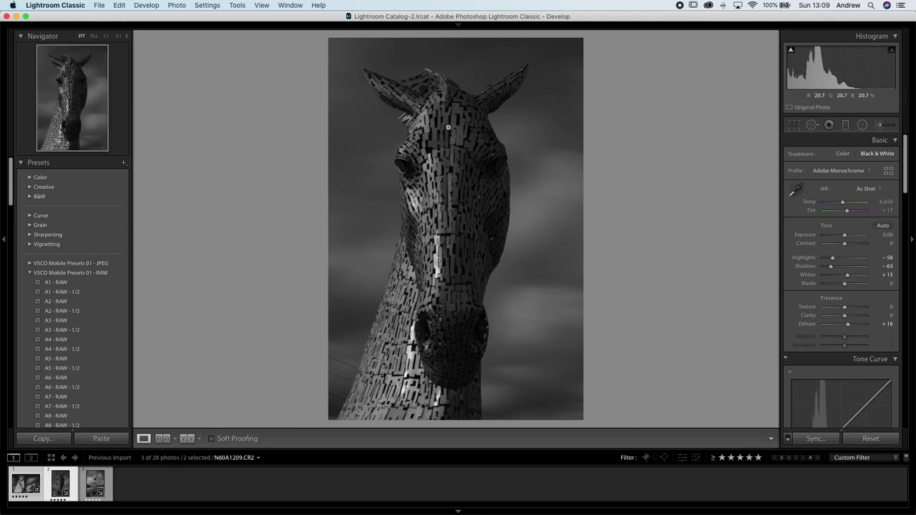
{"action": "left_click", "coordinate": [83, 477]}
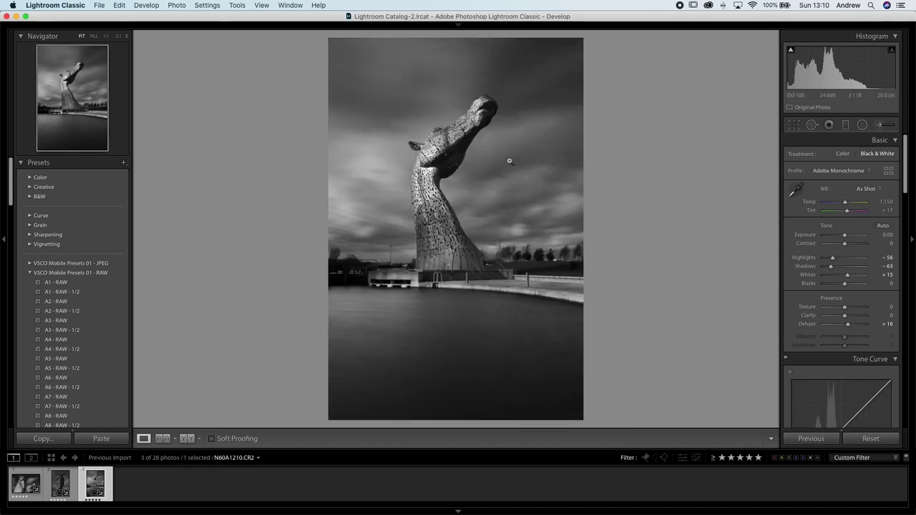
{"action": "right_click", "coordinate": [439, 172]}
{"action": "mouse_move", "coordinate": [535, 256]}
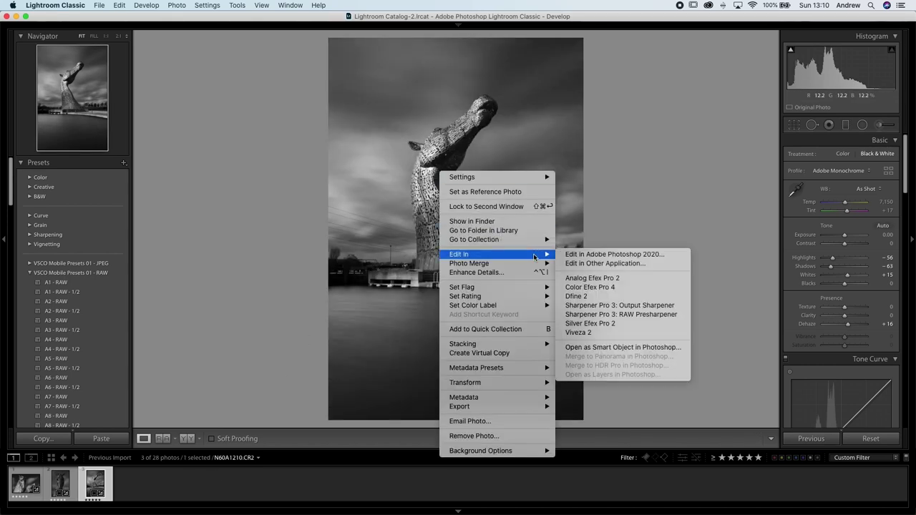
{"action": "left_click", "coordinate": [578, 255]}
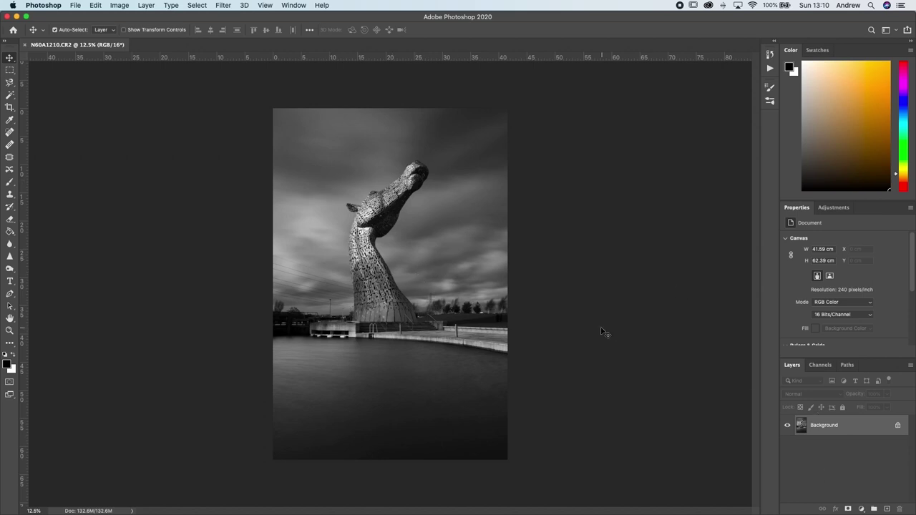
{"action": "left_click_drag", "start_coordinate": [813, 428], "coordinate": [887, 510]}
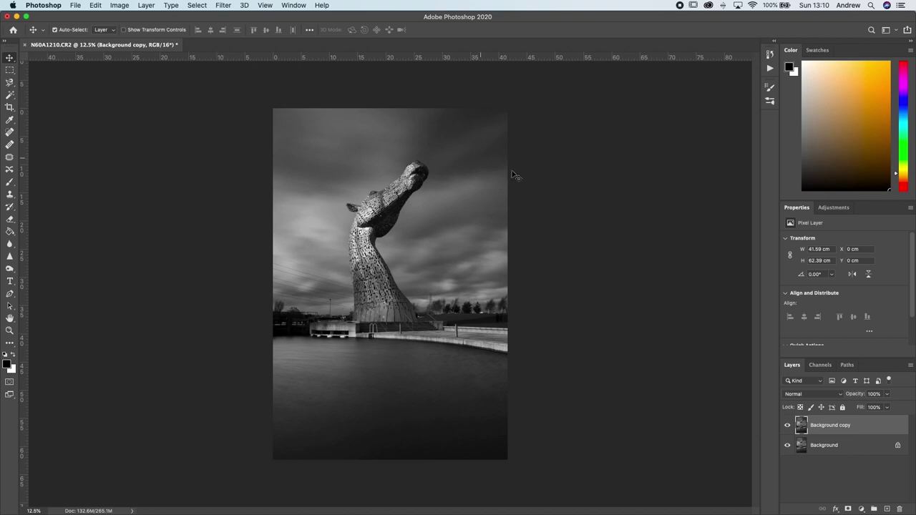
Inspect the horse sculpture's neck, base and head up close for tone and detail.
{"action": "key", "text": "z"}
{"action": "left_click_drag", "start_coordinate": [414, 136], "coordinate": [562, 178]}
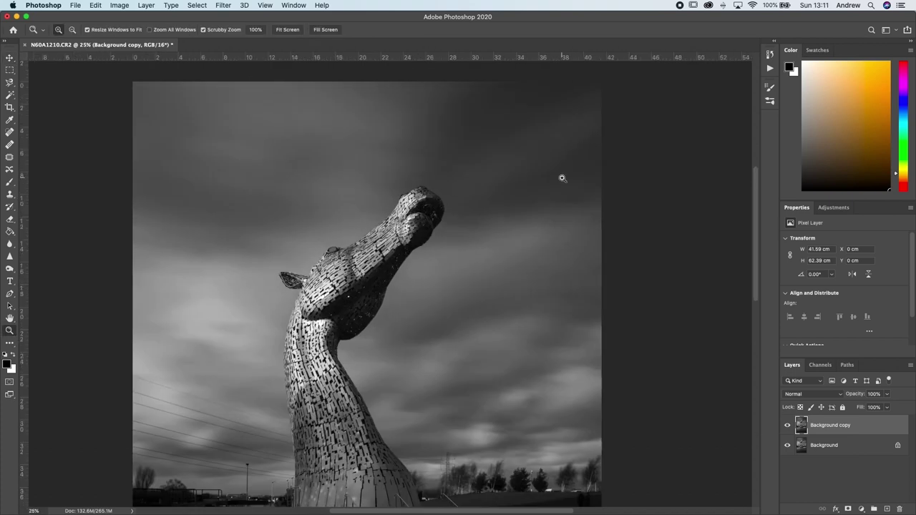
{"action": "left_click_drag", "start_coordinate": [368, 257], "coordinate": [434, 118]}
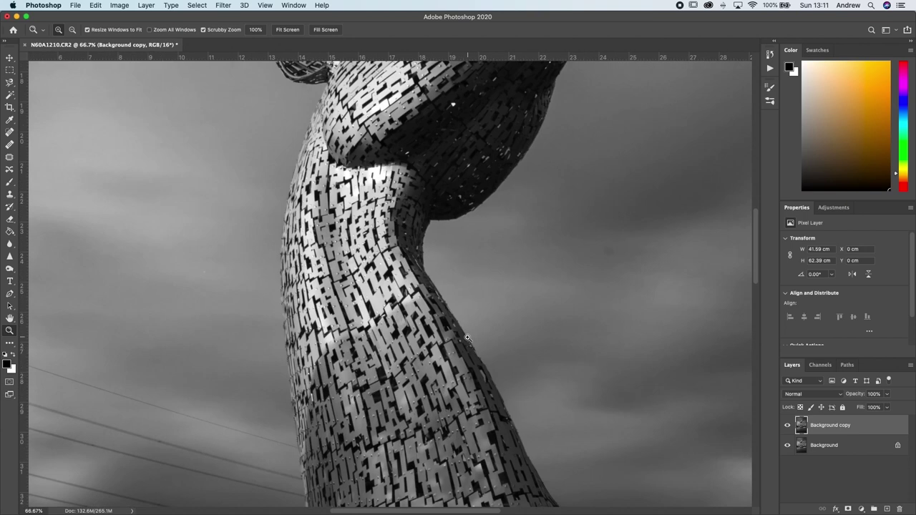
{"action": "left_click_drag", "start_coordinate": [489, 363], "coordinate": [339, 252]}
{"action": "left_click_drag", "start_coordinate": [253, 115], "coordinate": [554, 411]}
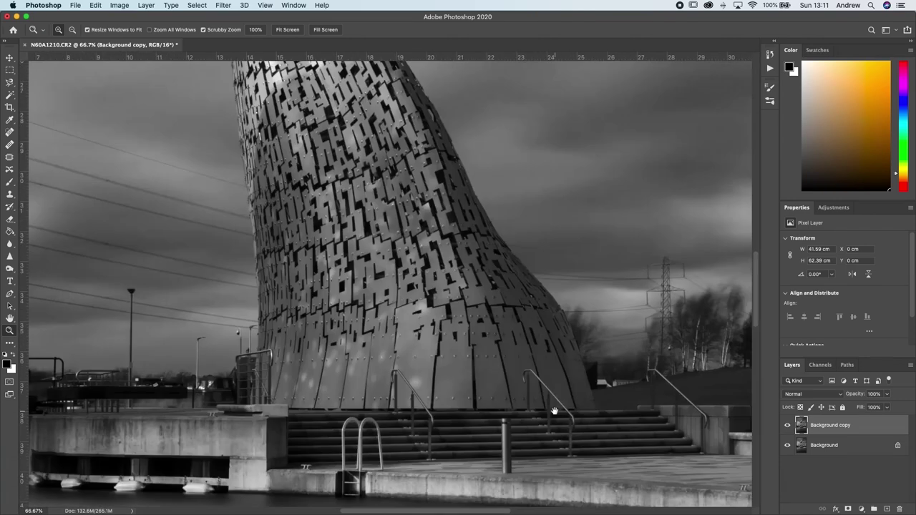
{"action": "left_click_drag", "start_coordinate": [429, 143], "coordinate": [436, 440]}
{"action": "mouse_move", "coordinate": [143, 107]}
{"action": "left_mouse_down"}
{"action": "mouse_move", "coordinate": [299, 251]}
{"action": "mouse_move", "coordinate": [454, 280]}
{"action": "mouse_move", "coordinate": [251, 330]}
{"action": "left_mouse_up"}
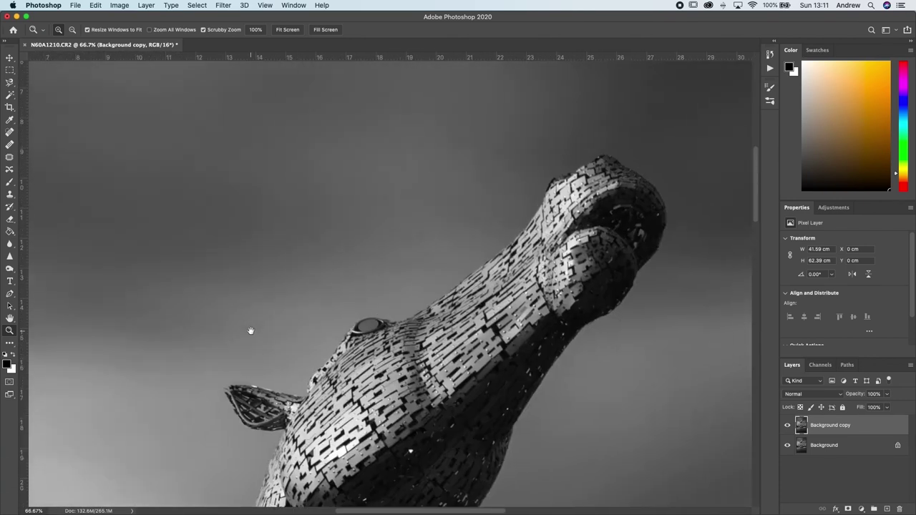
{"action": "left_click_drag", "start_coordinate": [537, 254], "coordinate": [275, 379]}
{"action": "right_click", "coordinate": [330, 282]}
{"action": "left_click", "coordinate": [347, 287]}
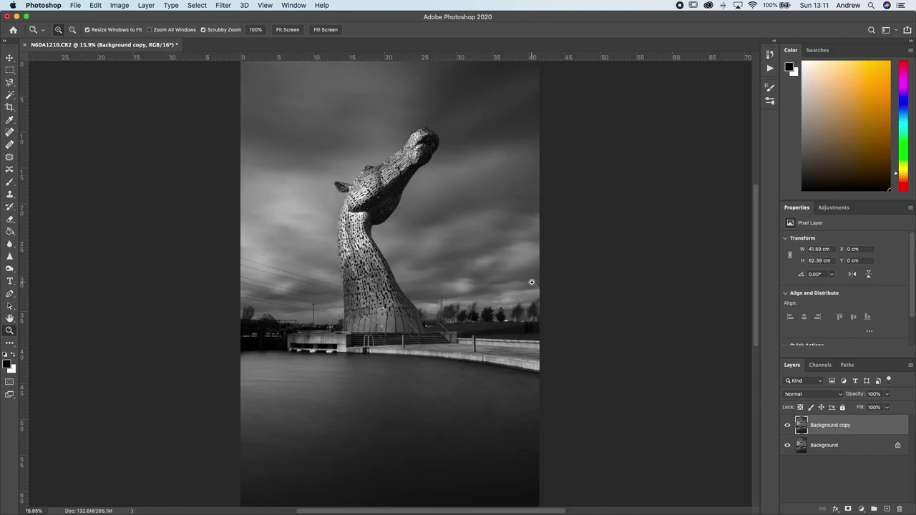
Add a Levels adjustment layer with black input 11 and midtones 0.86, and compare the image with and without it.
{"action": "left_click", "coordinate": [832, 208]}
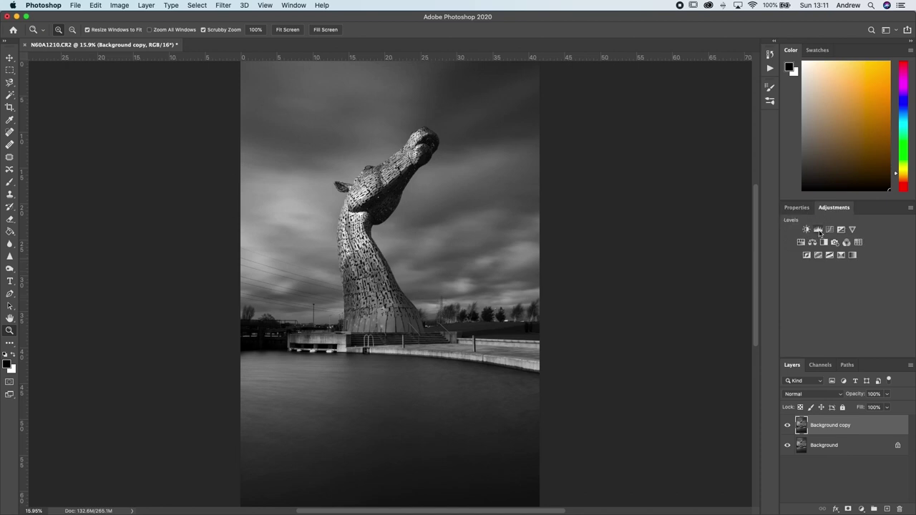
{"action": "left_click", "coordinate": [818, 229]}
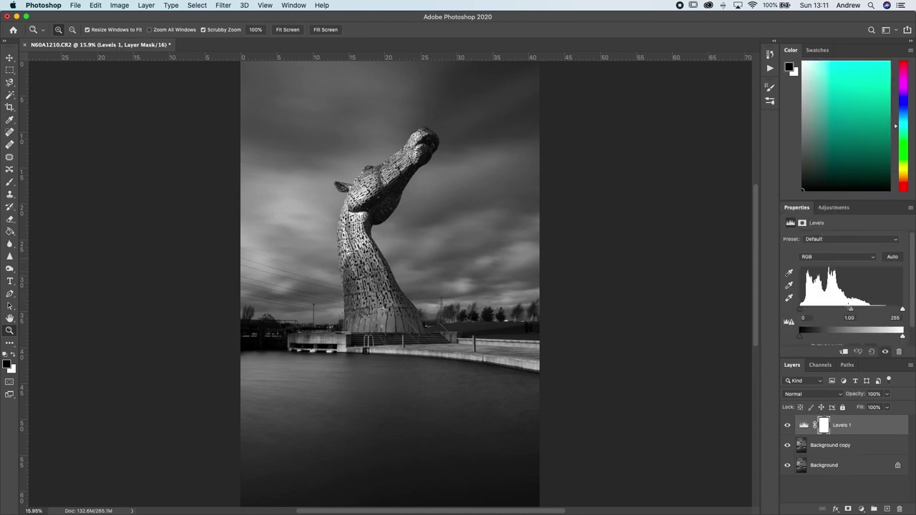
{"action": "left_click_drag", "start_coordinate": [851, 313], "coordinate": [853, 313]}
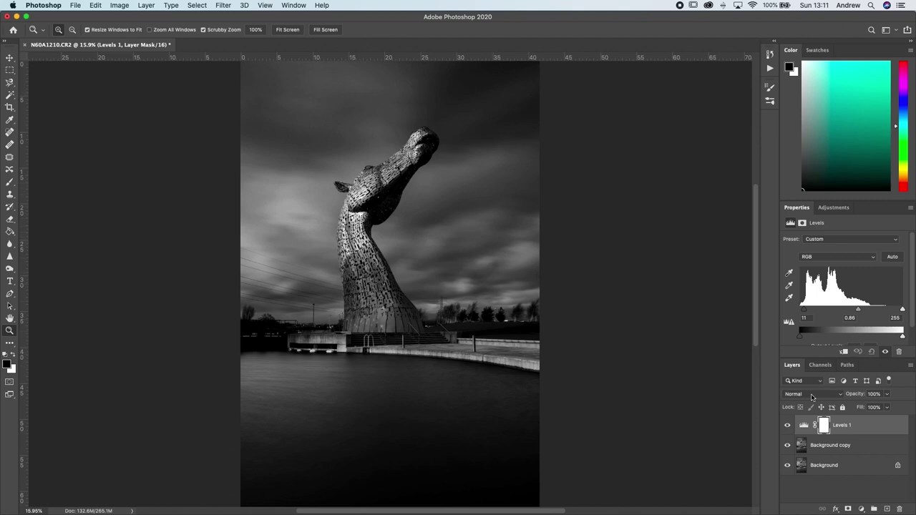
{"action": "left_click", "coordinate": [787, 426]}
{"action": "left_click", "coordinate": [786, 426]}
{"action": "left_click", "coordinate": [786, 426]}
{"action": "left_click", "coordinate": [786, 426]}
{"action": "left_click", "coordinate": [787, 426]}
{"action": "left_click", "coordinate": [787, 426]}
Add a Curves adjustment layer with one point in the shadows and a slightly lowered point in the highlights.
{"action": "left_click", "coordinate": [834, 207]}
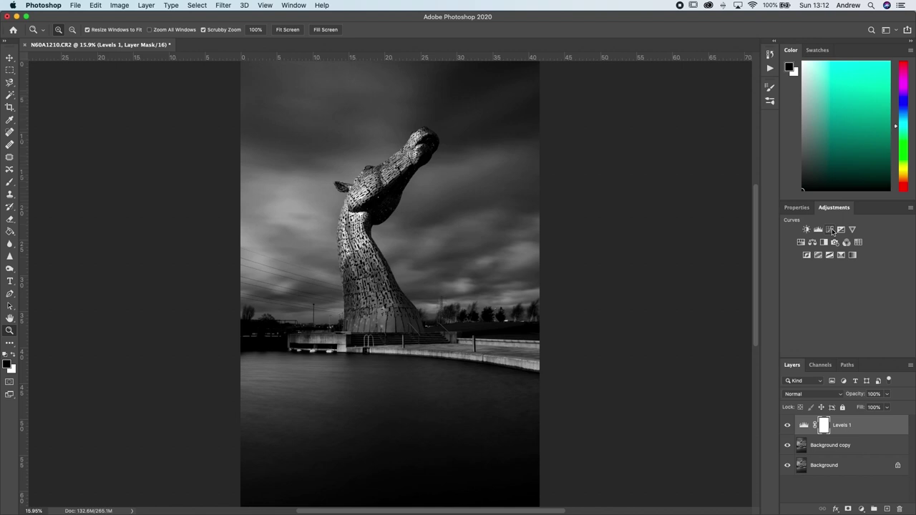
{"action": "left_click", "coordinate": [830, 229]}
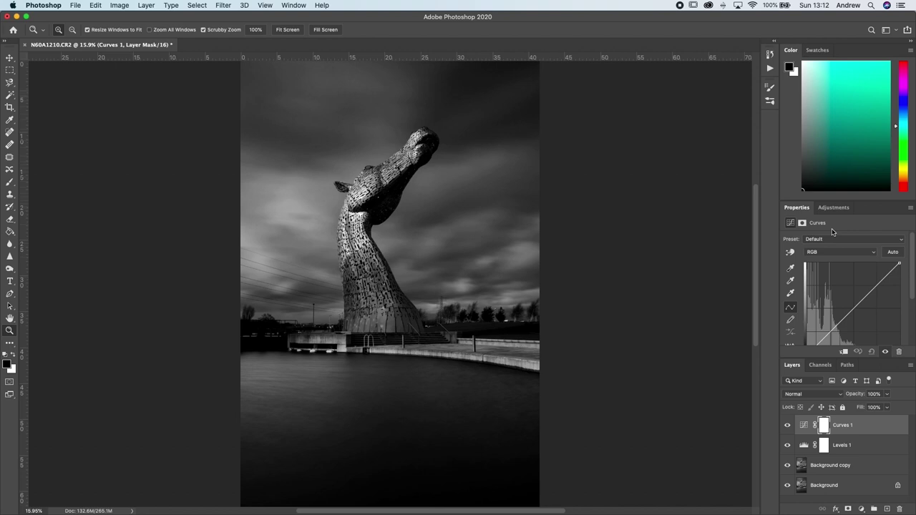
{"action": "left_click_drag", "start_coordinate": [837, 326], "coordinate": [830, 333]}
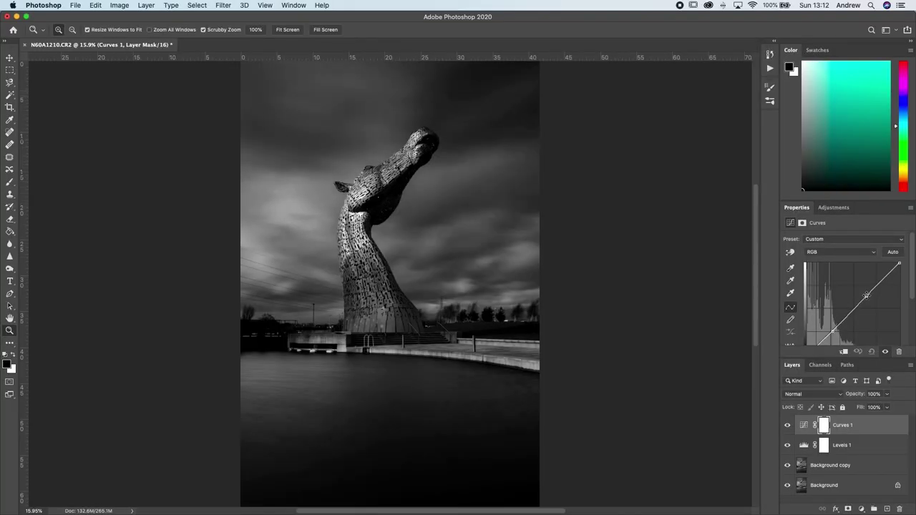
{"action": "left_click_drag", "start_coordinate": [866, 295], "coordinate": [872, 293]}
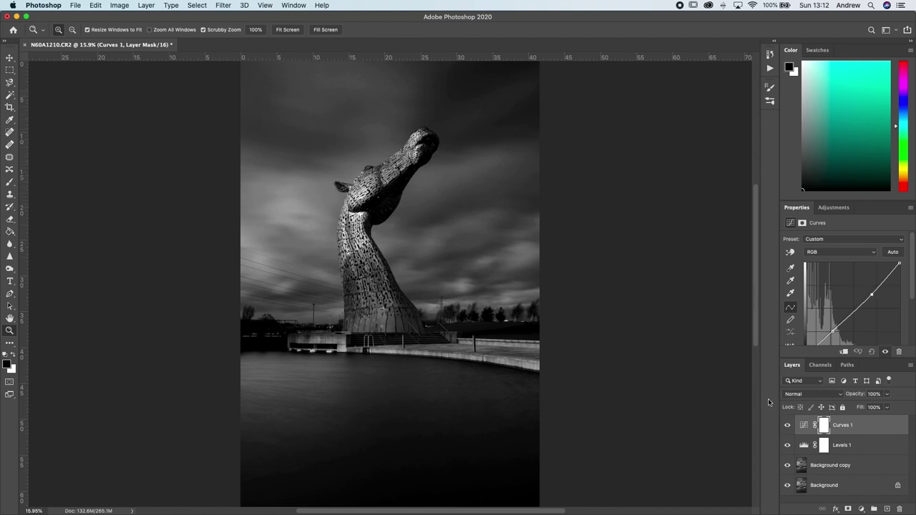
Compare the image with and without the Curves adjustment, leaving the layer visible.
{"action": "left_click", "coordinate": [787, 426]}
{"action": "left_click", "coordinate": [787, 425]}
{"action": "left_click", "coordinate": [787, 426]}
{"action": "left_click", "coordinate": [788, 427]}
{"action": "left_click", "coordinate": [788, 427]}
{"action": "left_click", "coordinate": [788, 427]}
{"action": "left_click", "coordinate": [788, 426]}
{"action": "left_click", "coordinate": [788, 427]}
{"action": "left_click", "coordinate": [787, 427]}
{"action": "left_click", "coordinate": [788, 426]}
{"action": "left_click", "coordinate": [788, 427]}
{"action": "left_click", "coordinate": [788, 426]}
{"action": "left_click", "coordinate": [788, 426]}
{"action": "left_click", "coordinate": [788, 427]}
{"action": "left_click", "coordinate": [788, 426]}
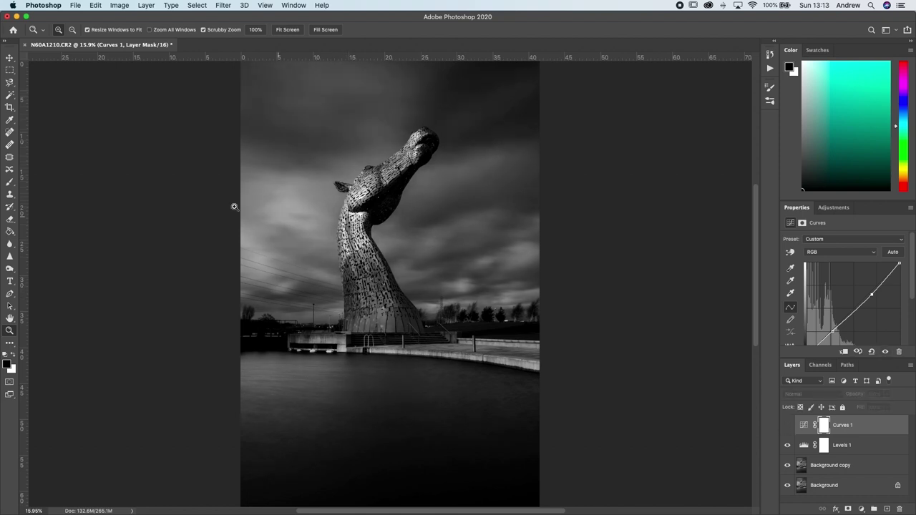
{"action": "scroll", "coordinate": [757, 272], "scroll_direction": "up", "scroll_amount": 5}
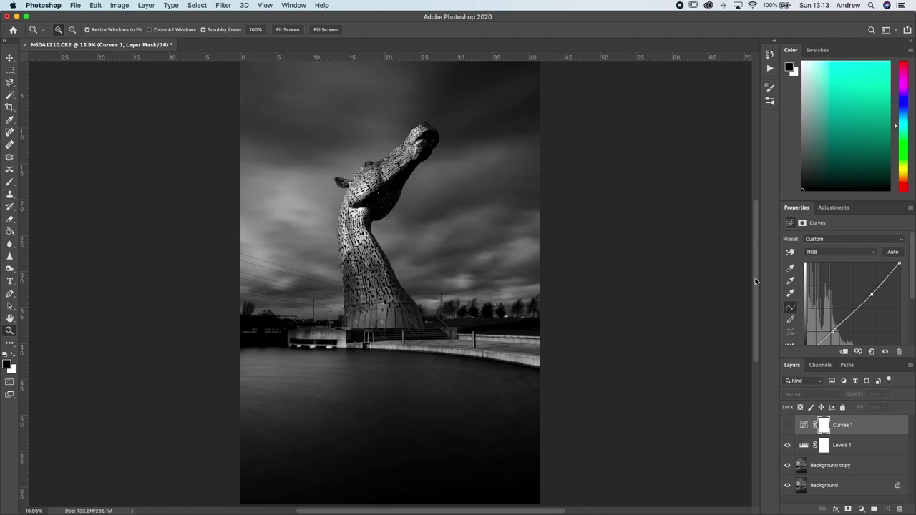
{"action": "scroll", "coordinate": [755, 279], "scroll_direction": "down", "scroll_amount": 5}
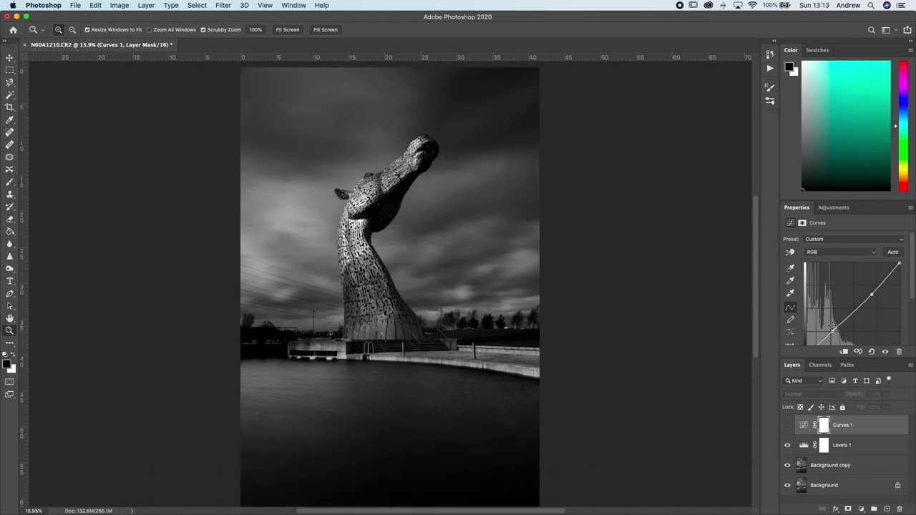
{"action": "left_click", "coordinate": [787, 426]}
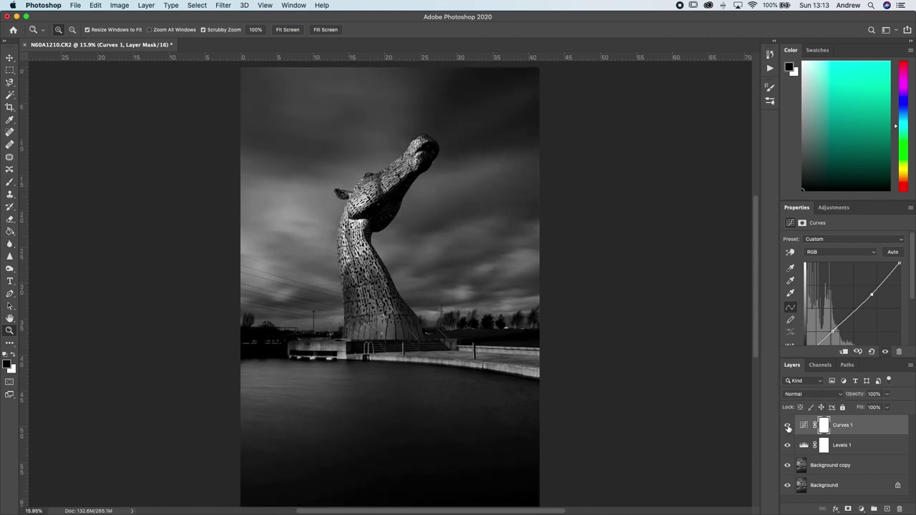
Reduce the Curves layer's opacity to 70% and compare the image with and without the layer.
{"action": "left_click", "coordinate": [887, 394]}
{"action": "left_click", "coordinate": [886, 401]}
{"action": "left_click_drag", "start_coordinate": [887, 409], "coordinate": [874, 410]}
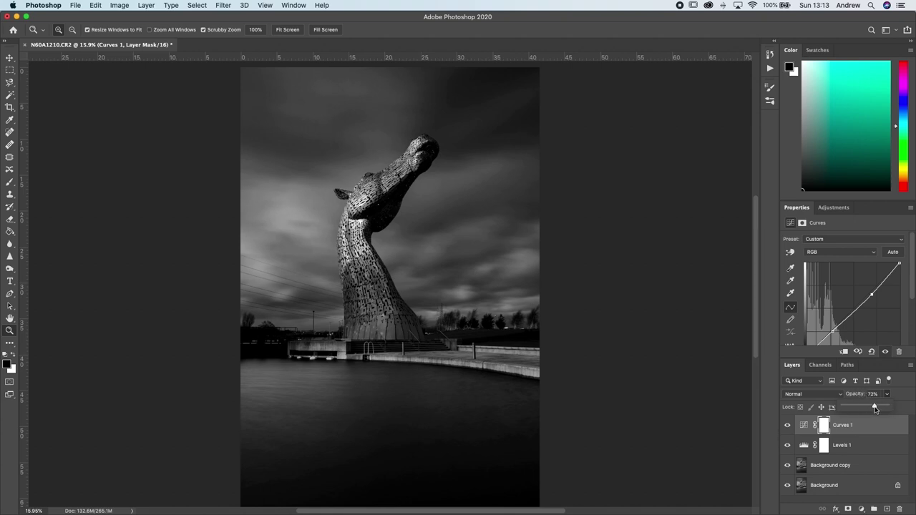
{"action": "left_click", "coordinate": [788, 427]}
{"action": "left_click", "coordinate": [787, 427]}
{"action": "left_click", "coordinate": [788, 427]}
{"action": "left_click", "coordinate": [788, 427]}
{"action": "left_click", "coordinate": [788, 427]}
{"action": "left_click", "coordinate": [788, 426]}
{"action": "left_click", "coordinate": [787, 427]}
Add a new layer above the Curves layer and fill it with 50% Gray in Overlay mode at 100% opacity.
{"action": "left_click", "coordinate": [834, 208]}
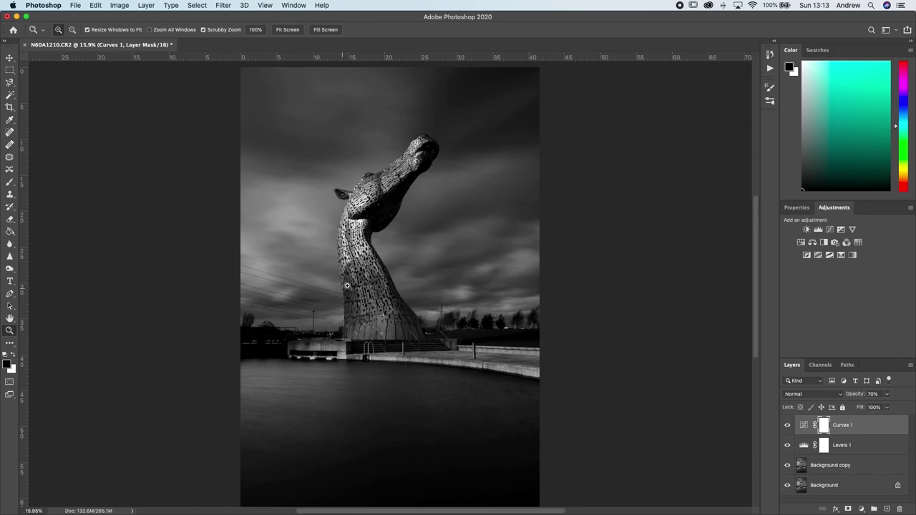
{"action": "left_click", "coordinate": [356, 272]}
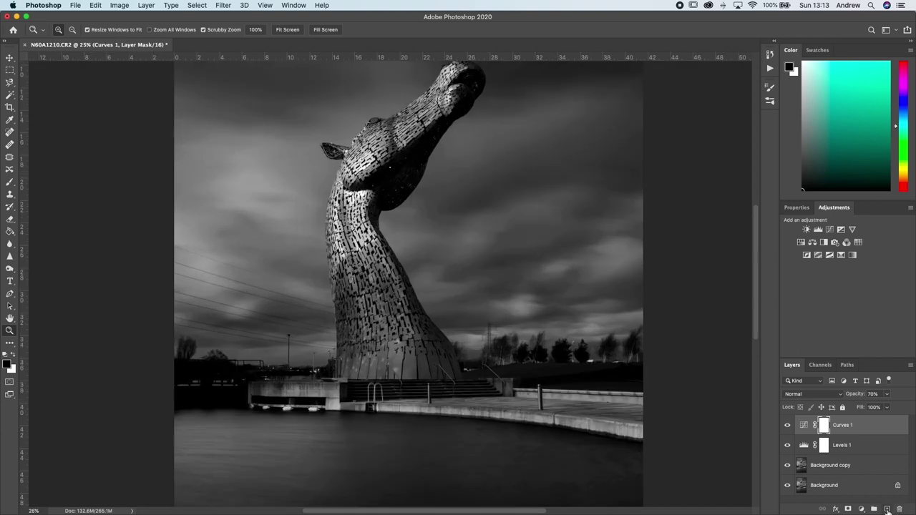
{"action": "left_click", "coordinate": [887, 509]}
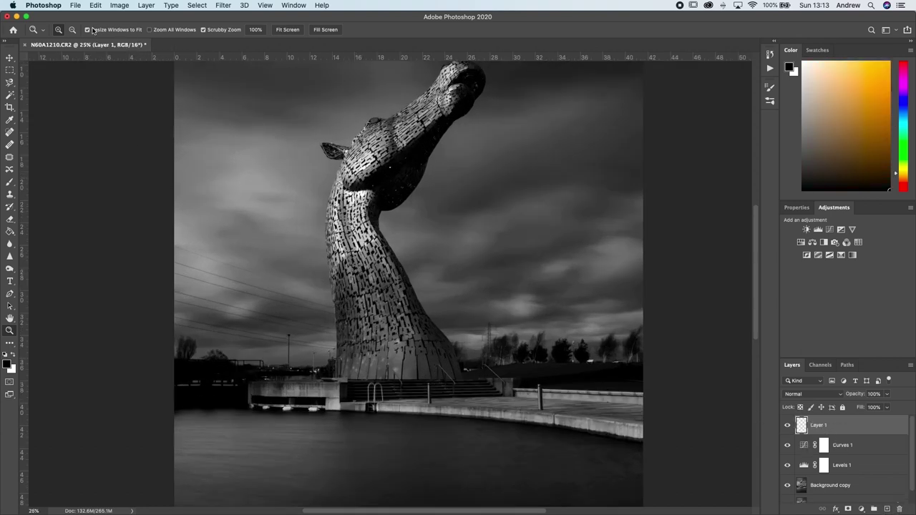
{"action": "left_click", "coordinate": [96, 6]}
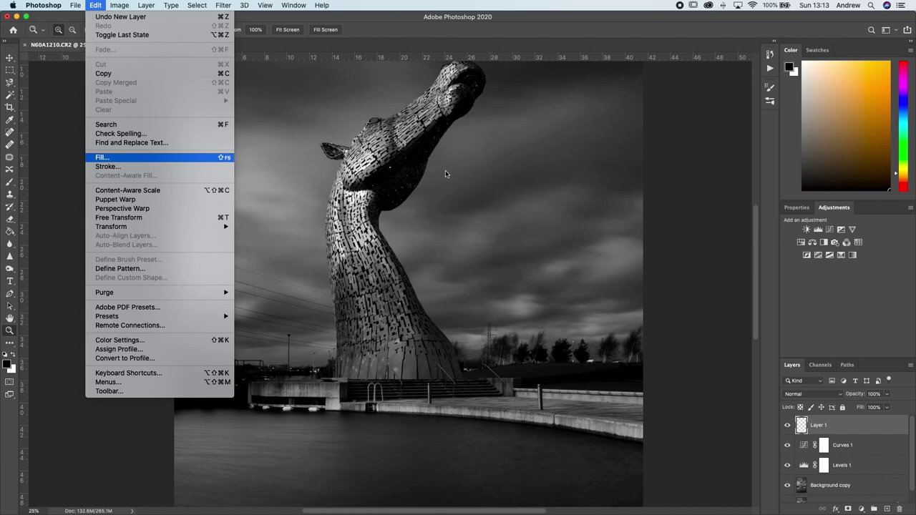
{"action": "key", "text": "Return"}
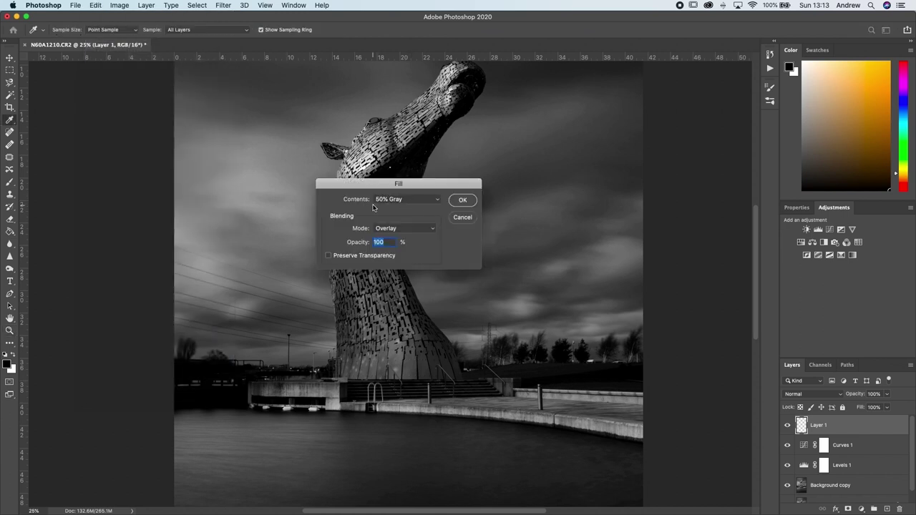
{"action": "left_click", "coordinate": [462, 201]}
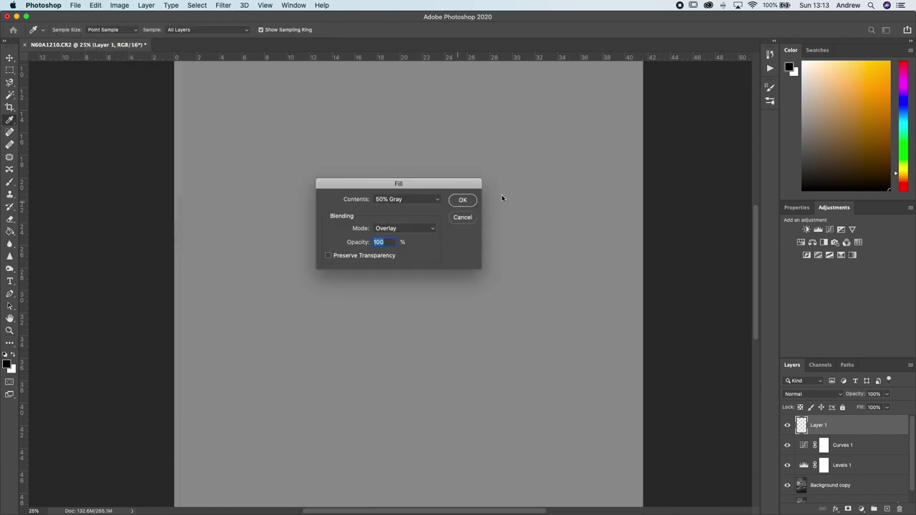
{"action": "key", "text": "z"}
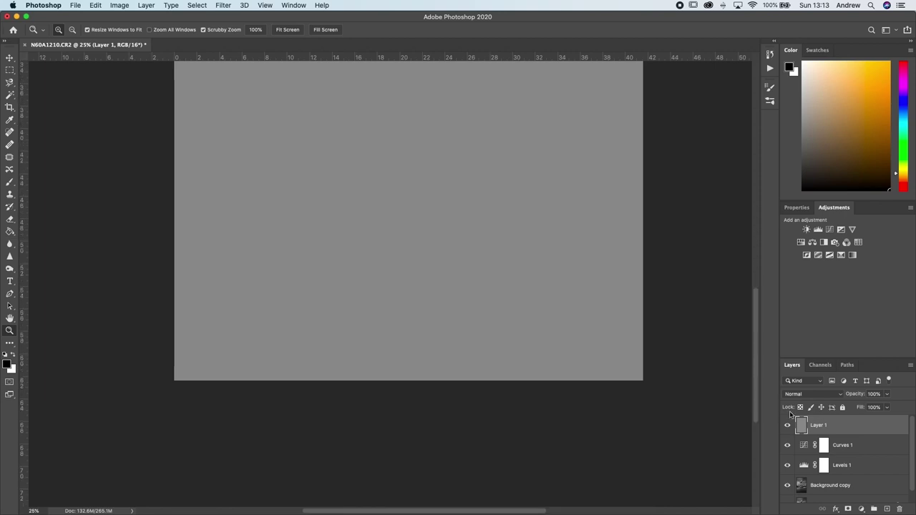
Set the gray layer's blend mode to Overlay.
{"action": "left_click", "coordinate": [806, 394]}
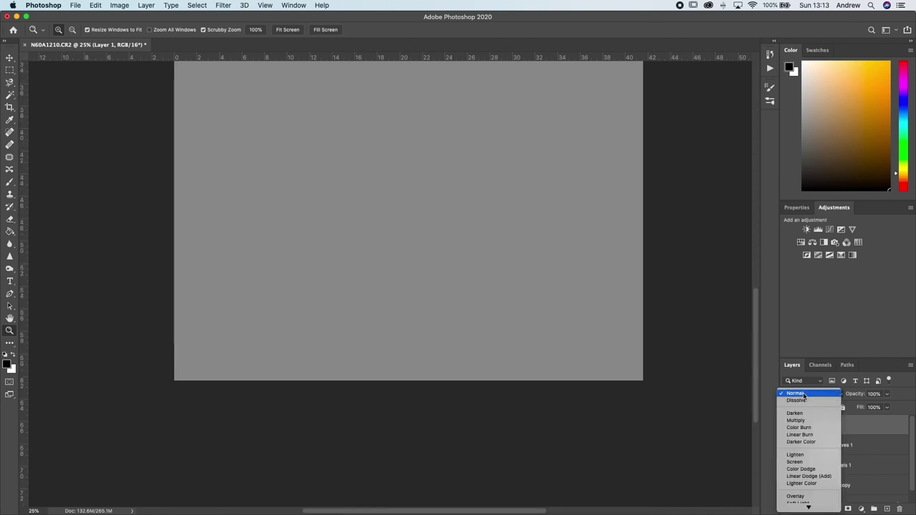
{"action": "scroll", "coordinate": [804, 400], "scroll_direction": "down", "scroll_amount": 3}
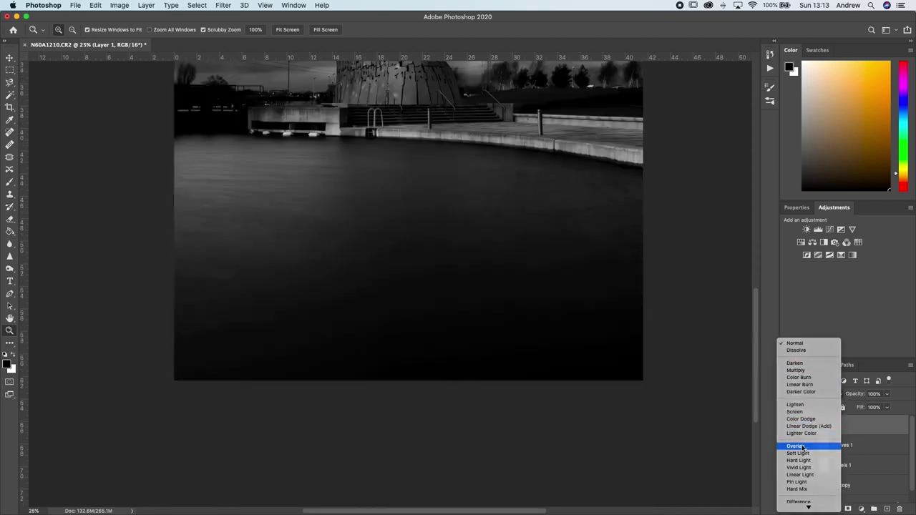
{"action": "left_click", "coordinate": [802, 447]}
{"action": "right_click", "coordinate": [405, 111]}
{"action": "left_click", "coordinate": [405, 111]}
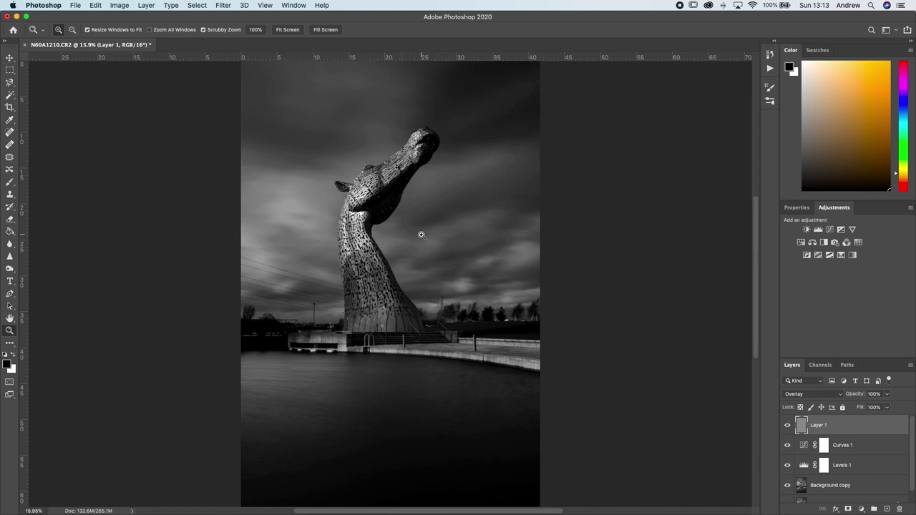
Set up the Brush tool with a Hard Round tip of 57 px and 100% hardness.
{"action": "key", "text": "b"}
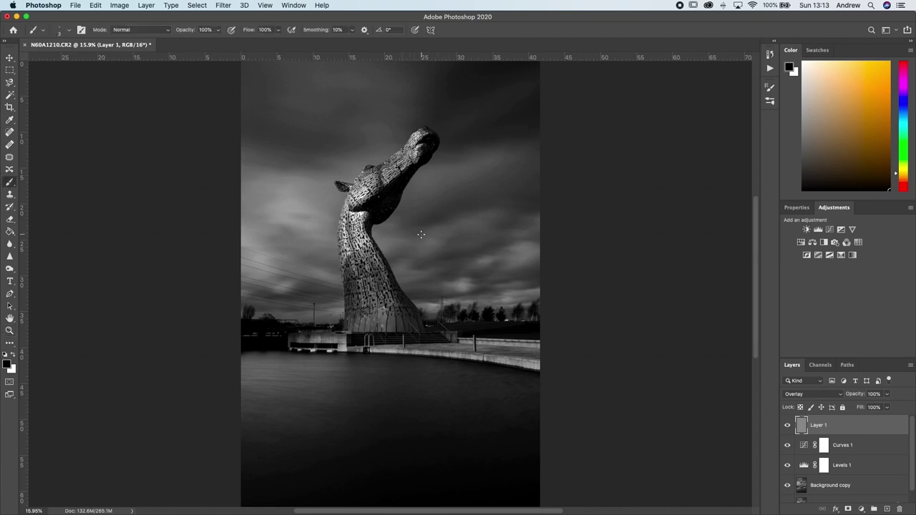
{"action": "right_click", "coordinate": [259, 253]}
{"action": "left_click_drag", "start_coordinate": [322, 267], "coordinate": [391, 217]}
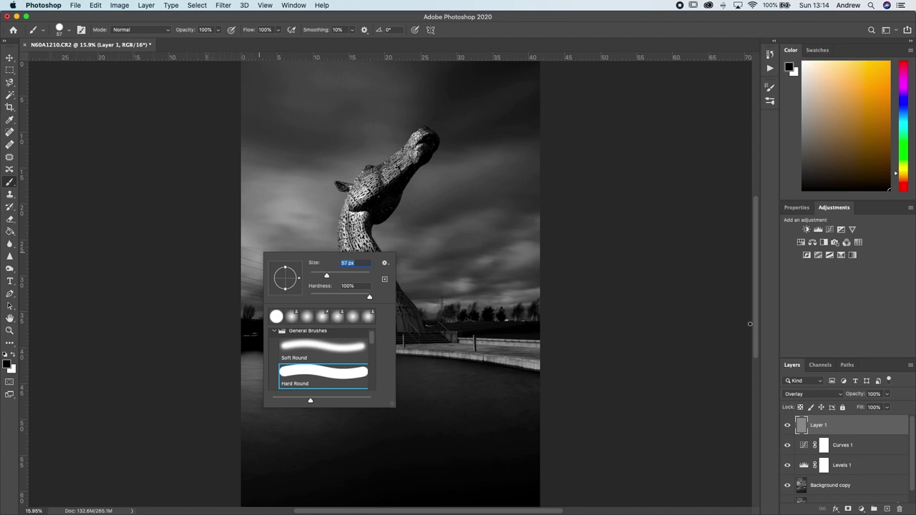
{"action": "key", "text": "Return"}
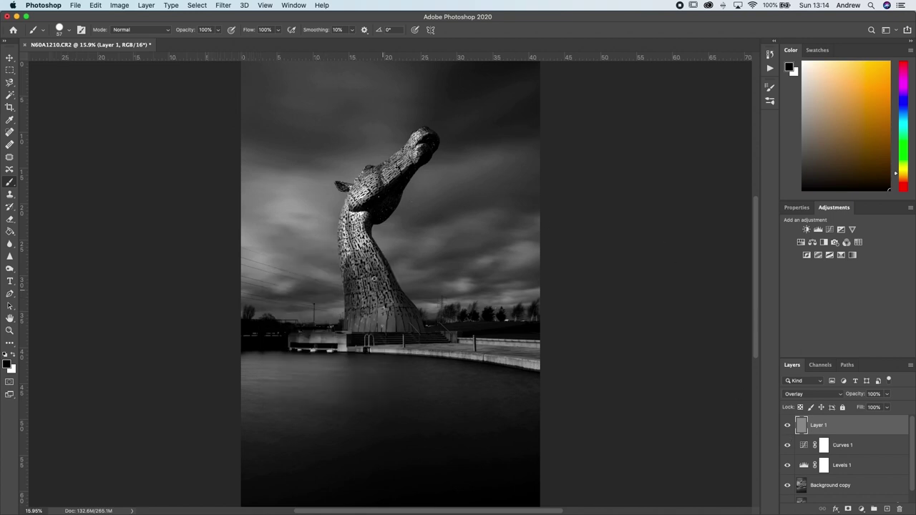
Try black and then white test strokes across the sculpture on the gray layer, undoing each one.
{"action": "mouse_move", "coordinate": [309, 156]}
{"action": "left_mouse_down"}
{"action": "mouse_move", "coordinate": [300, 175]}
{"action": "mouse_move", "coordinate": [336, 275]}
{"action": "mouse_move", "coordinate": [400, 244]}
{"action": "mouse_move", "coordinate": [452, 270]}
{"action": "mouse_move", "coordinate": [373, 330]}
{"action": "left_mouse_up"}
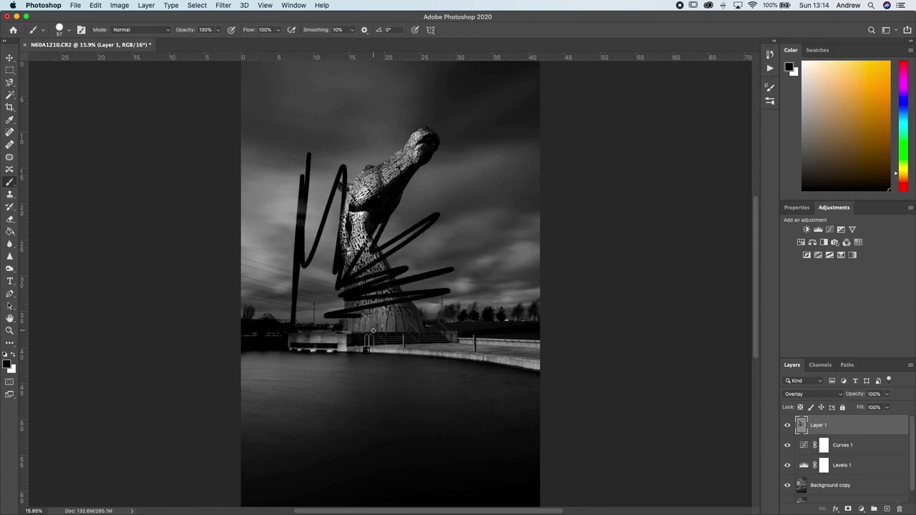
{"action": "key", "text": "super+z"}
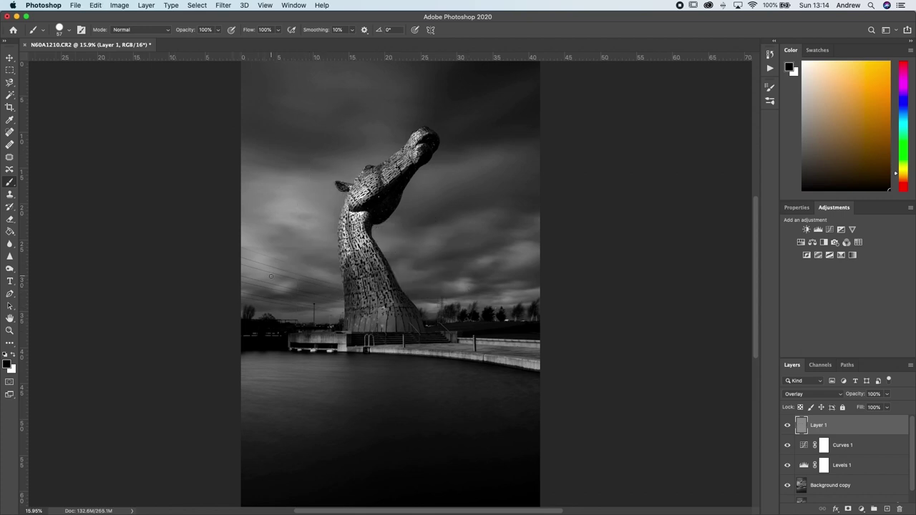
{"action": "key", "text": "x"}
{"action": "mouse_move", "coordinate": [326, 229]}
{"action": "left_mouse_down"}
{"action": "mouse_move", "coordinate": [418, 267]}
{"action": "mouse_move", "coordinate": [317, 314]}
{"action": "mouse_move", "coordinate": [451, 302]}
{"action": "left_mouse_up"}
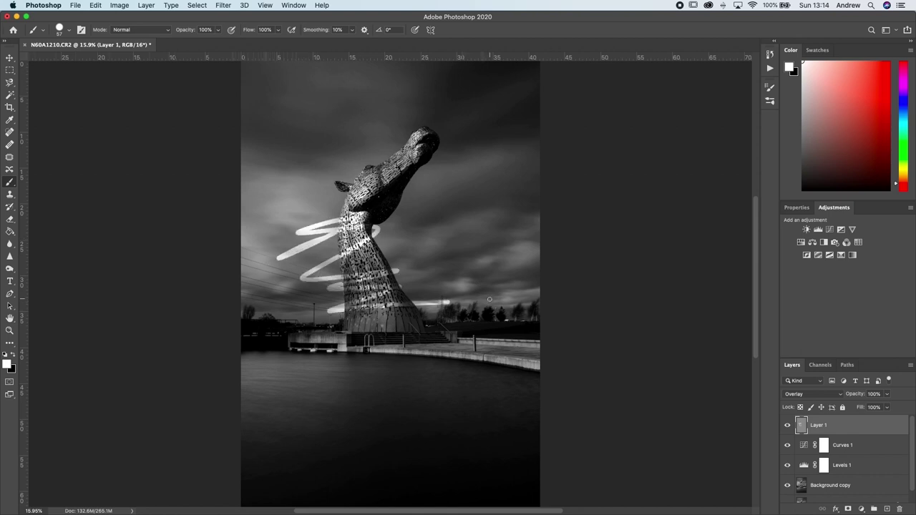
{"action": "key", "text": "super+z"}
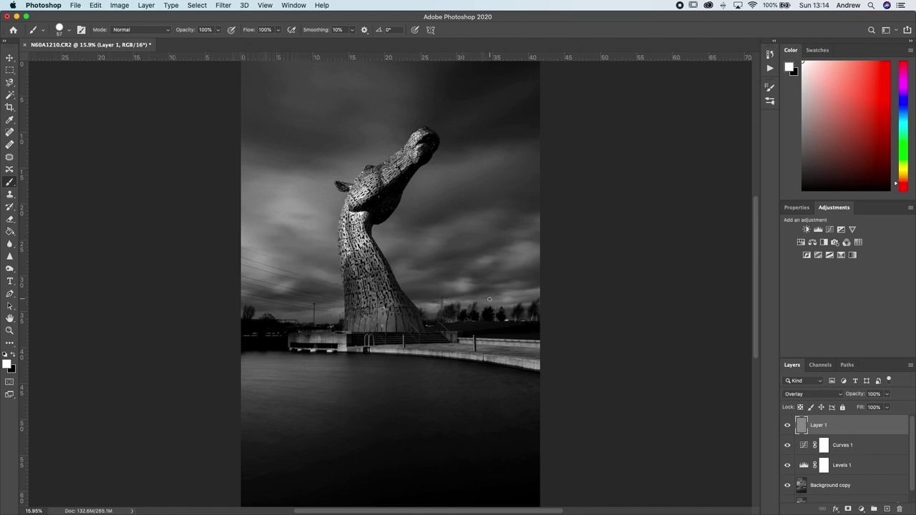
Soften the brush to 0% hardness and enlarge it to 153 px for painting on the sculpture.
{"action": "key", "text": "z"}
{"action": "left_click", "coordinate": [352, 229]}
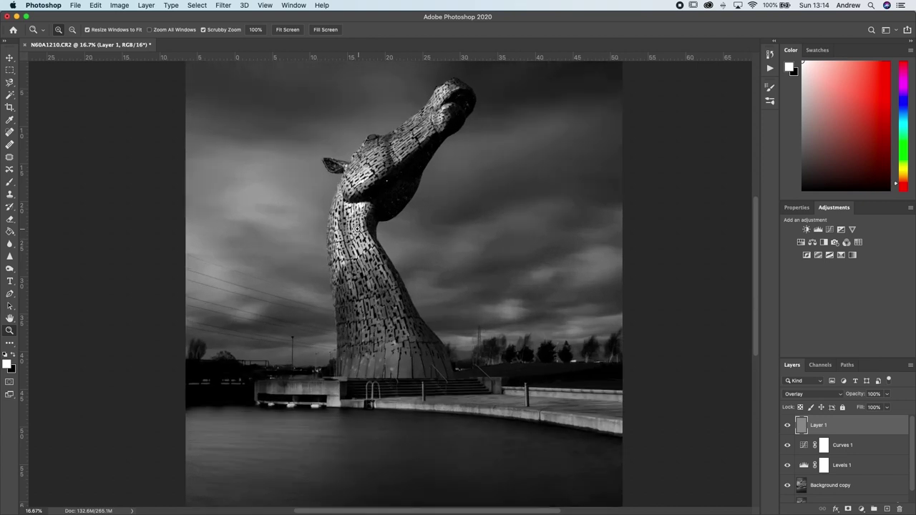
{"action": "key", "text": "b"}
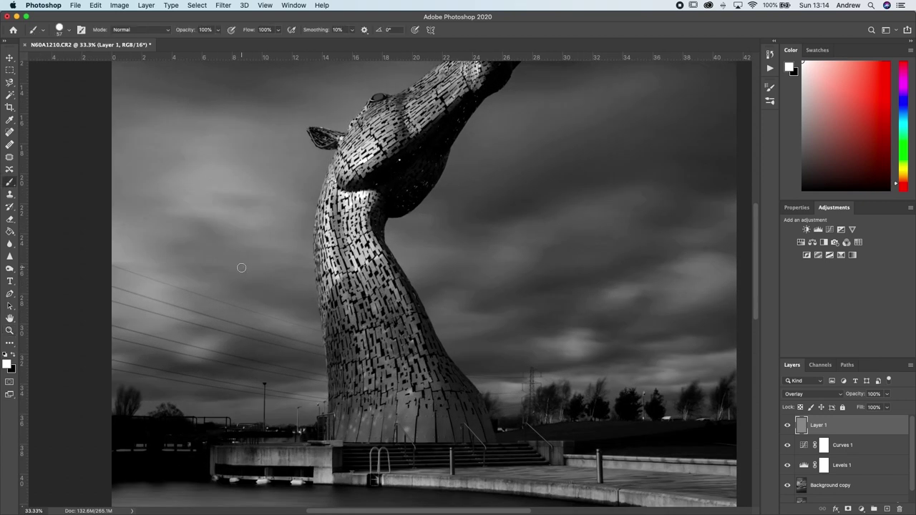
{"action": "right_click", "coordinate": [322, 186]}
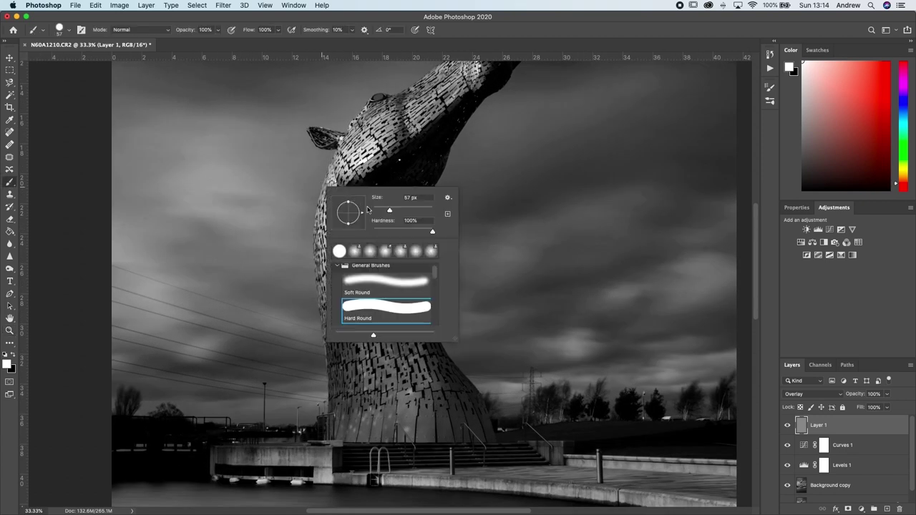
{"action": "mouse_move", "coordinate": [432, 231]}
{"action": "left_mouse_down"}
{"action": "mouse_move", "coordinate": [373, 232]}
{"action": "mouse_move", "coordinate": [396, 213]}
{"action": "left_mouse_up"}
{"action": "left_click", "coordinate": [390, 211]}
{"action": "key", "text": "bracketright"}
{"action": "key", "text": "bracketright"}
{"action": "key", "text": "bracketright"}
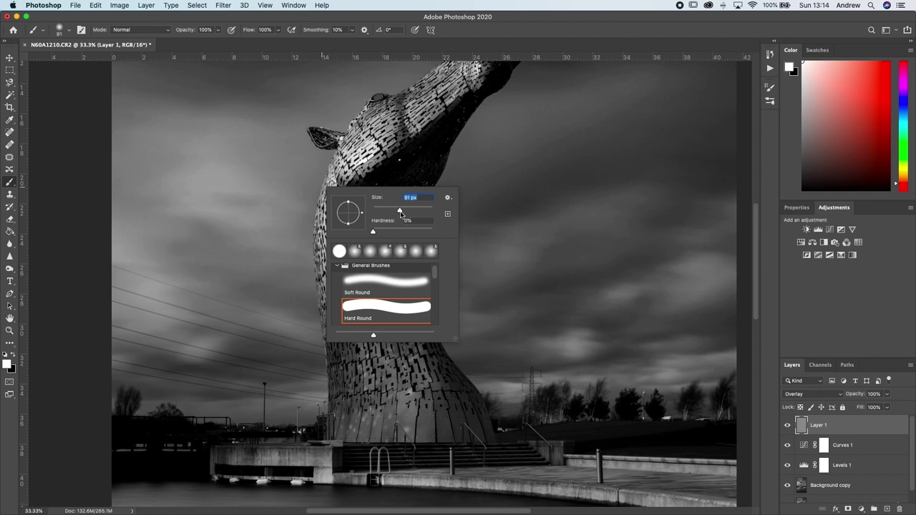
{"action": "key", "text": "bracketright"}
{"action": "key", "text": "bracketright"}
{"action": "key", "text": "bracketright"}
{"action": "left_click_drag", "start_coordinate": [408, 212], "coordinate": [410, 210]}
{"action": "left_click", "coordinate": [257, 20]}
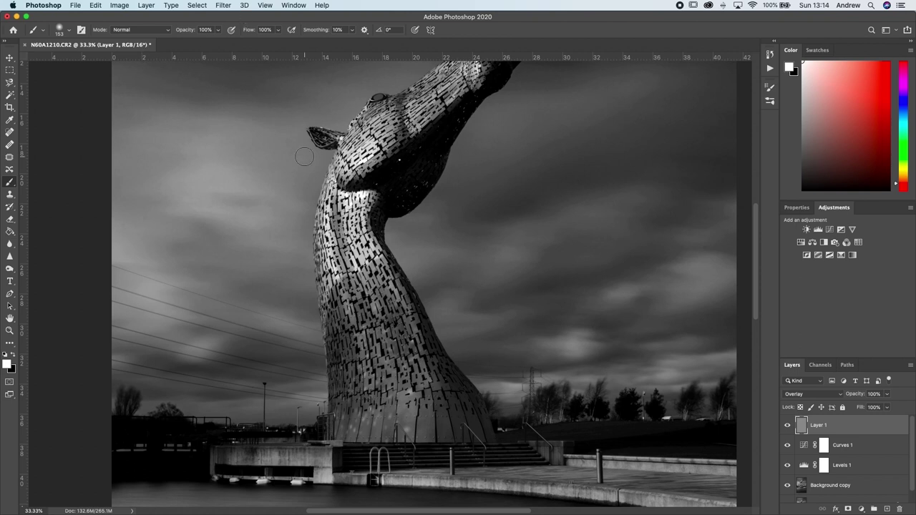
Lower the brush opacity to 17% and its flow to 15%.
{"action": "left_click", "coordinate": [219, 31]}
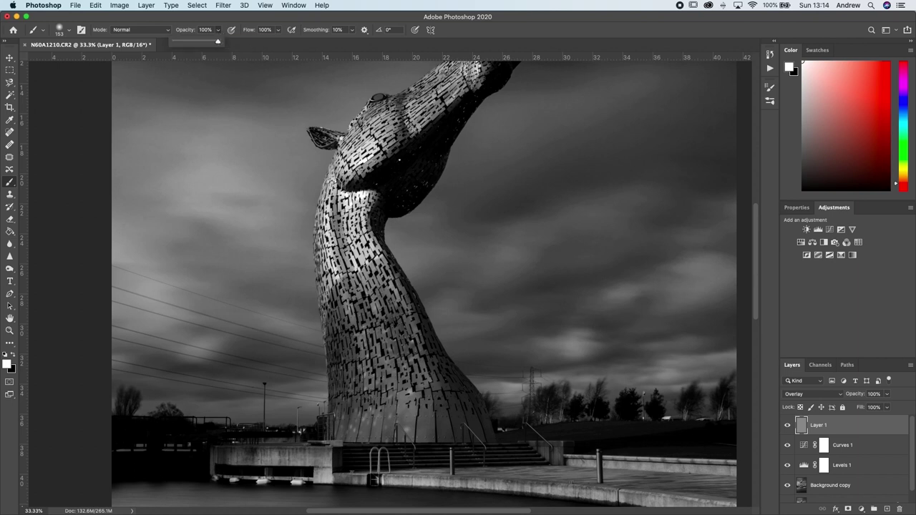
{"action": "left_click_drag", "start_coordinate": [219, 45], "coordinate": [184, 52]}
{"action": "left_click", "coordinate": [278, 31]}
{"action": "left_click_drag", "start_coordinate": [282, 43], "coordinate": [241, 48]}
Dodge the highlights by painting white over the horse's upper neck, head and muzzle on Layer 1.
{"action": "left_click", "coordinate": [340, 200]}
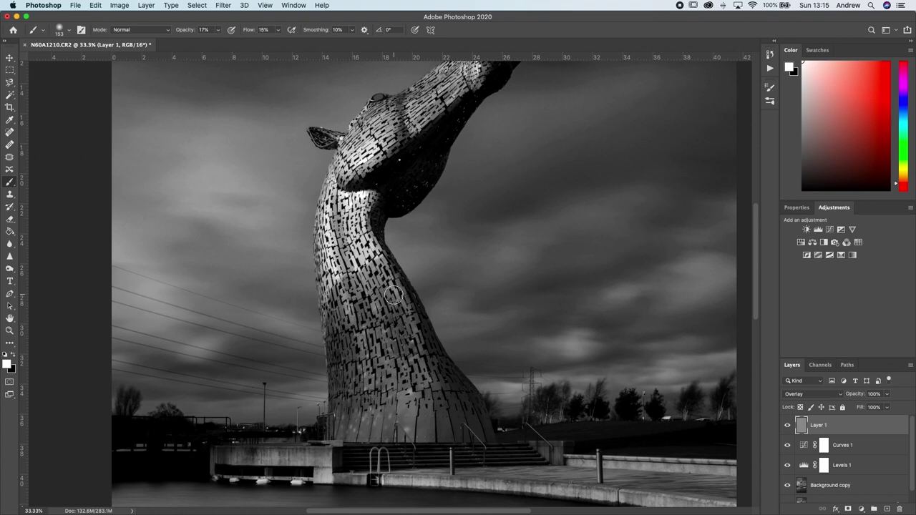
{"action": "mouse_move", "coordinate": [417, 127]}
{"action": "left_mouse_down"}
{"action": "mouse_move", "coordinate": [380, 165]}
{"action": "mouse_move", "coordinate": [408, 147]}
{"action": "mouse_move", "coordinate": [388, 153]}
{"action": "mouse_move", "coordinate": [411, 129]}
{"action": "mouse_move", "coordinate": [390, 145]}
{"action": "mouse_move", "coordinate": [417, 136]}
{"action": "left_mouse_up"}
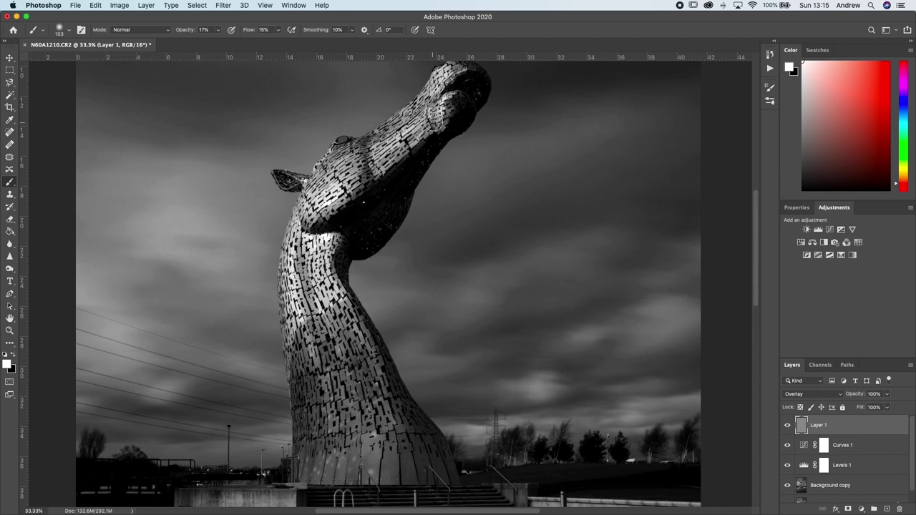
{"action": "left_click_drag", "start_coordinate": [410, 137], "coordinate": [384, 170]}
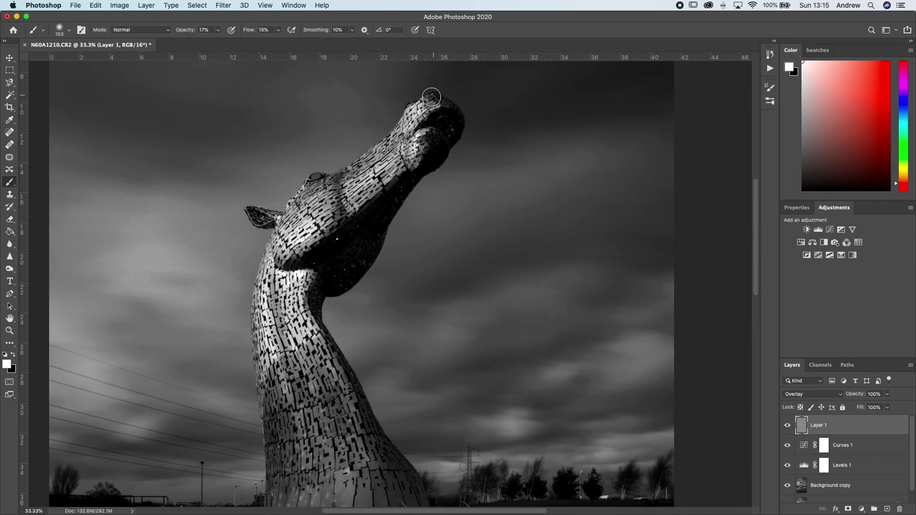
{"action": "left_click_drag", "start_coordinate": [427, 101], "coordinate": [429, 105]}
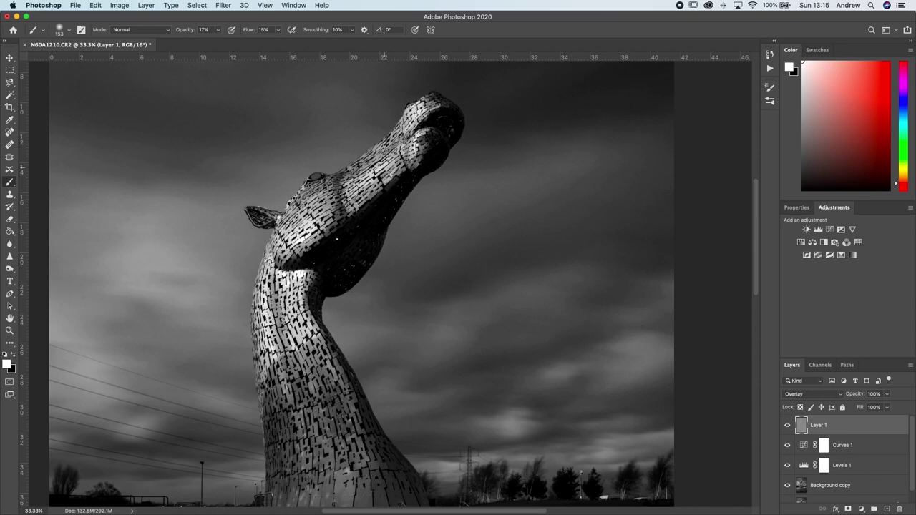
{"action": "left_click_drag", "start_coordinate": [290, 232], "coordinate": [294, 279]}
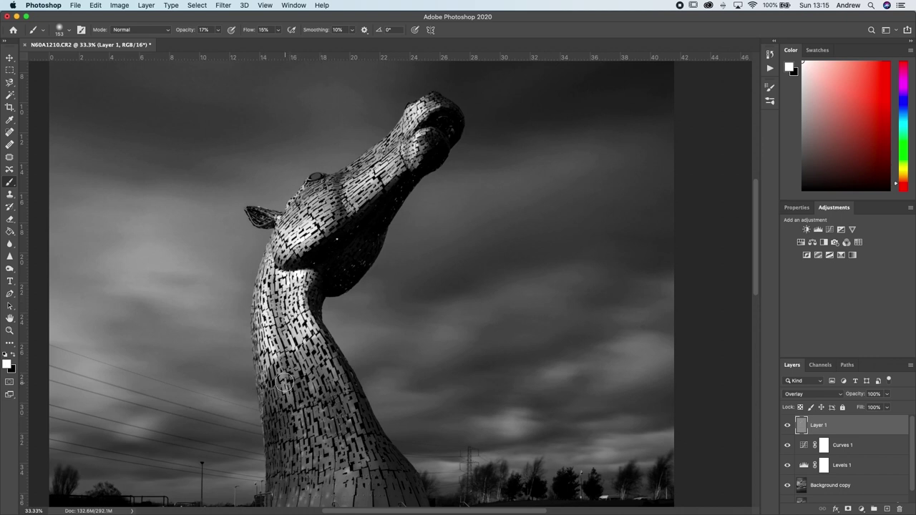
Paint white over the highlights of the lower neck and down to the sculpture's base.
{"action": "left_click_drag", "start_coordinate": [279, 368], "coordinate": [300, 447]}
{"action": "mouse_move", "coordinate": [321, 342]}
{"action": "left_mouse_down"}
{"action": "mouse_move", "coordinate": [349, 414]}
{"action": "mouse_move", "coordinate": [337, 345]}
{"action": "left_mouse_up"}
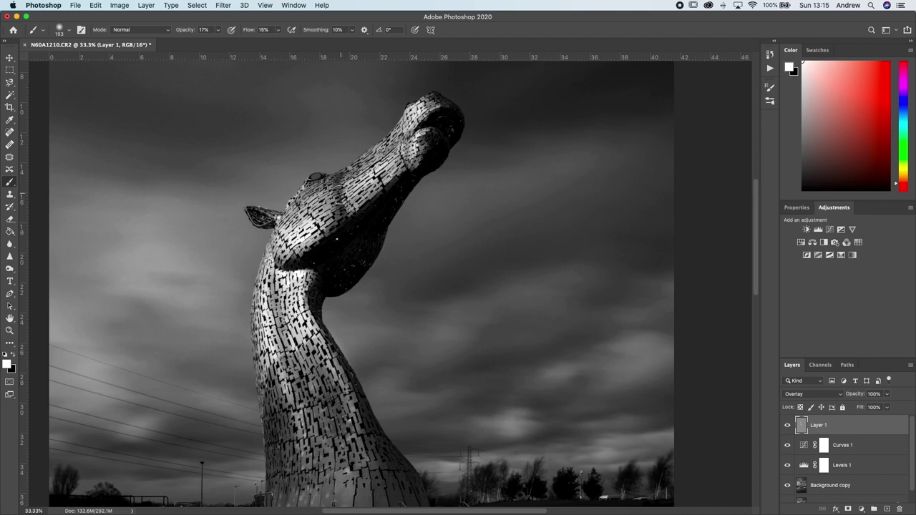
{"action": "left_click_drag", "start_coordinate": [333, 419], "coordinate": [340, 271]}
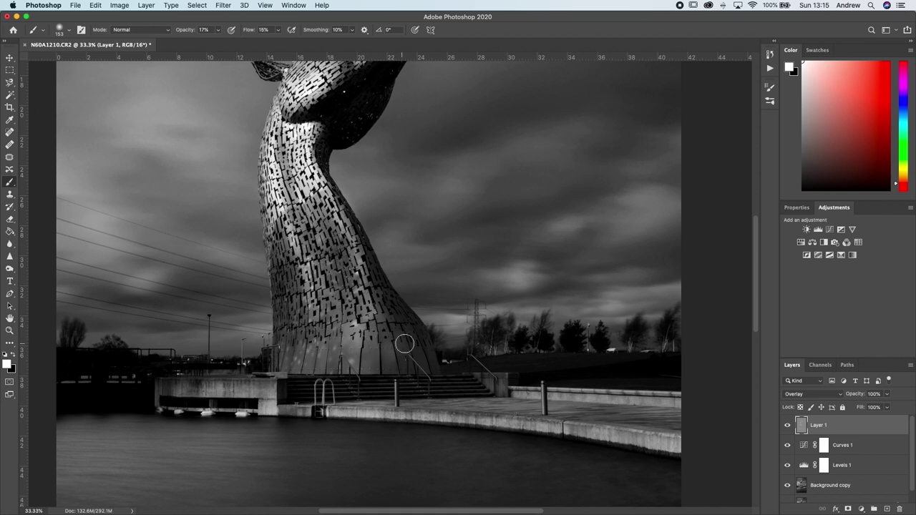
{"action": "left_click_drag", "start_coordinate": [400, 340], "coordinate": [287, 315]}
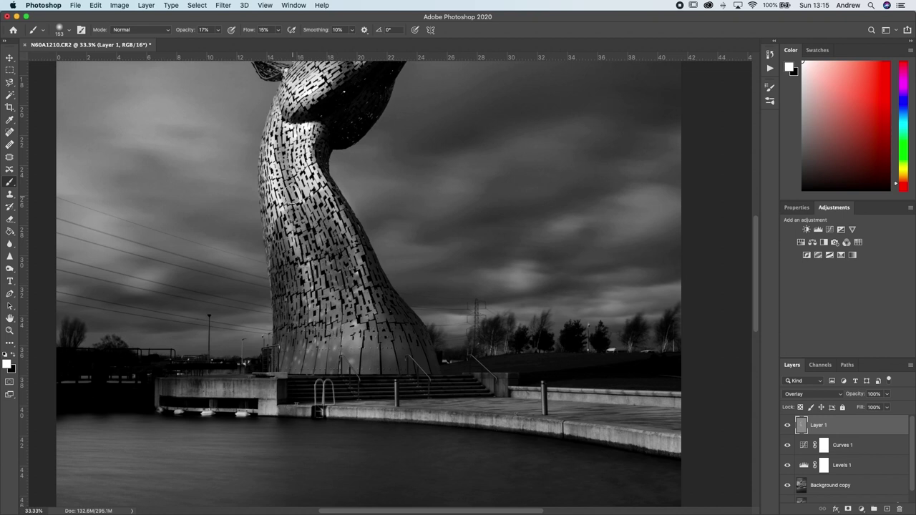
Reduce the brush size to 20 px and paint white over the horse's eye and its rim.
{"action": "left_click_drag", "start_coordinate": [335, 395], "coordinate": [479, 256]}
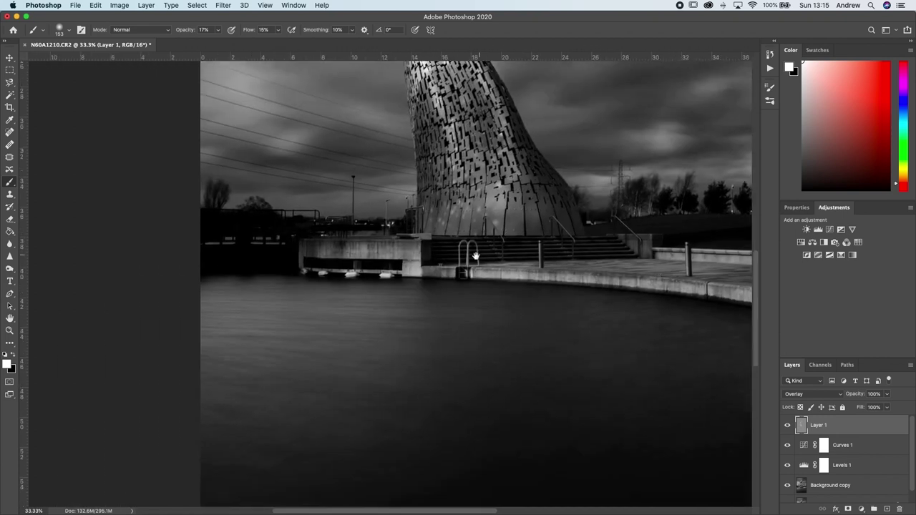
{"action": "left_click_drag", "start_coordinate": [450, 156], "coordinate": [421, 400]}
{"action": "left_click_drag", "start_coordinate": [394, 243], "coordinate": [362, 295]}
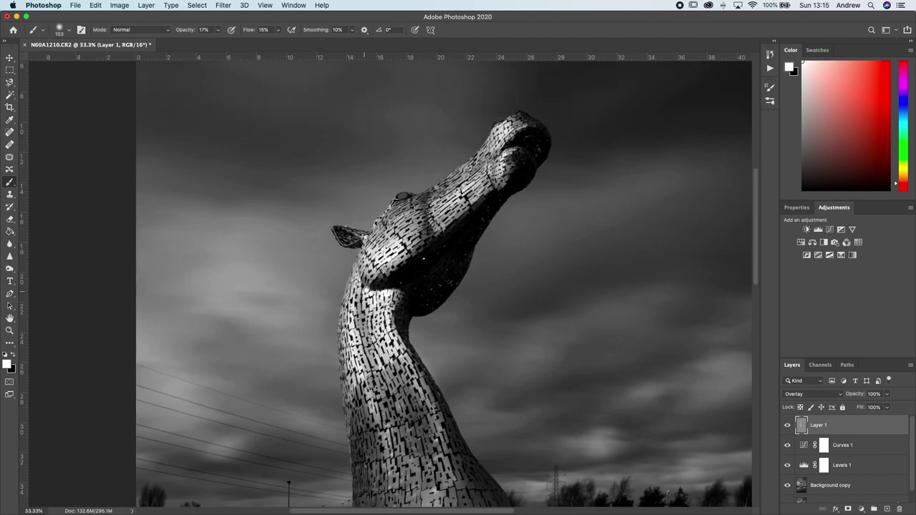
{"action": "key", "text": "z"}
{"action": "left_click", "coordinate": [401, 200]}
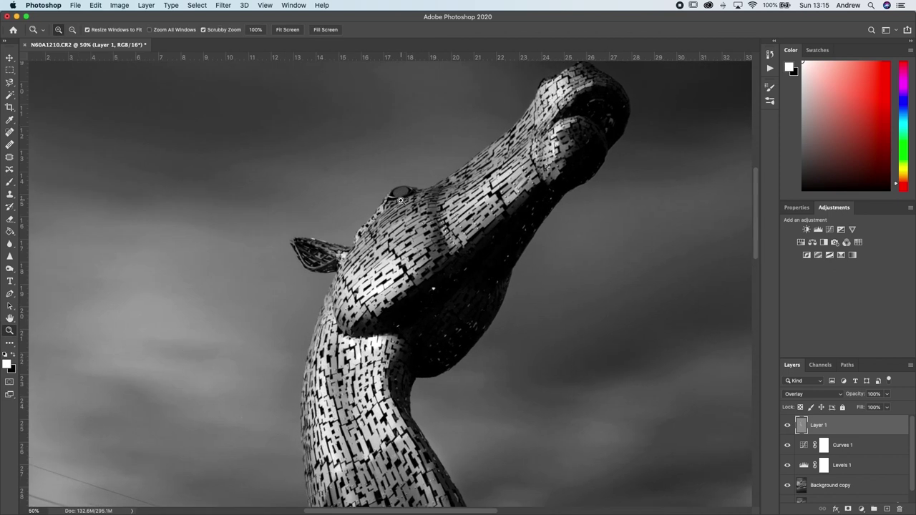
{"action": "left_click", "coordinate": [387, 195]}
{"action": "left_click", "coordinate": [387, 196]}
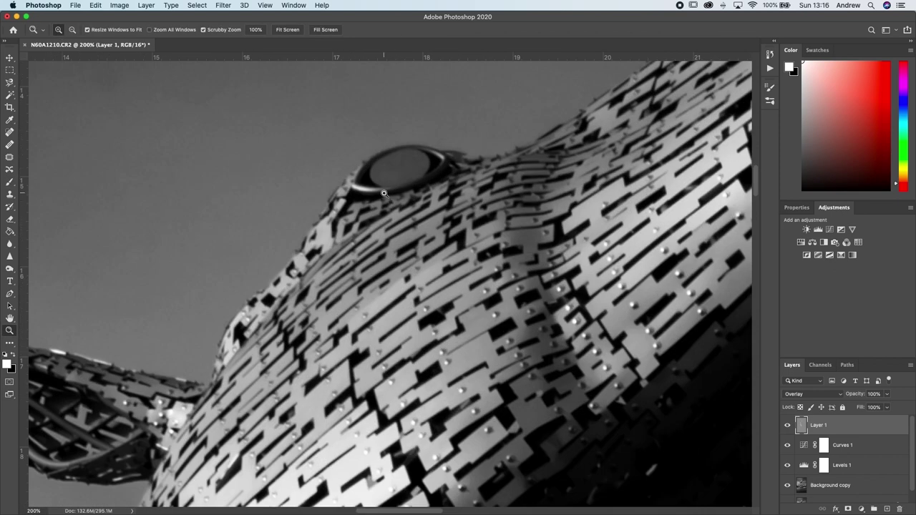
{"action": "key", "text": "b"}
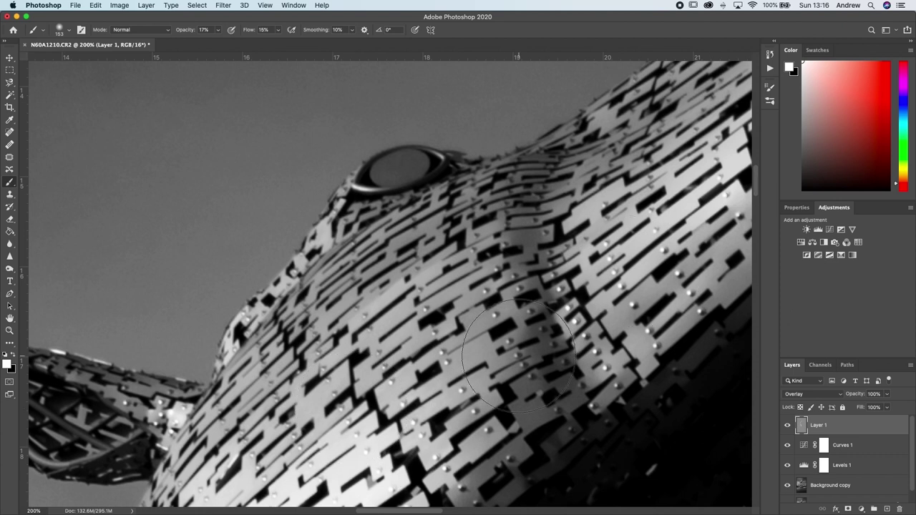
{"action": "right_click", "coordinate": [416, 199]}
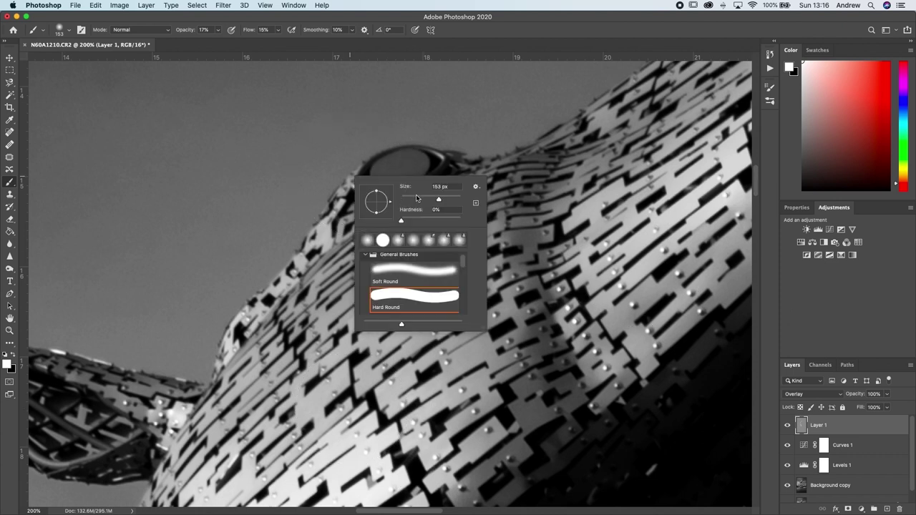
{"action": "left_click_drag", "start_coordinate": [423, 200], "coordinate": [414, 199]}
{"action": "key", "text": "Return"}
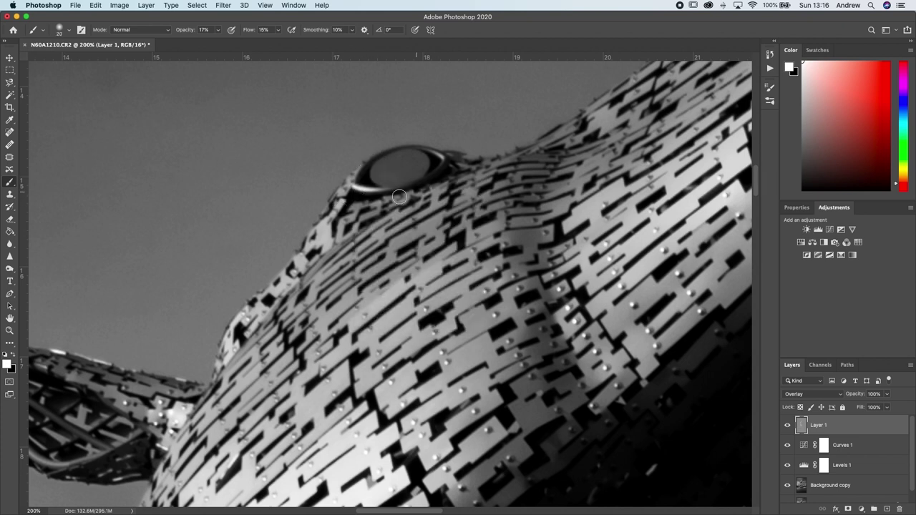
{"action": "mouse_move", "coordinate": [388, 182]}
{"action": "left_mouse_down"}
{"action": "mouse_move", "coordinate": [403, 158]}
{"action": "mouse_move", "coordinate": [459, 159]}
{"action": "left_mouse_up"}
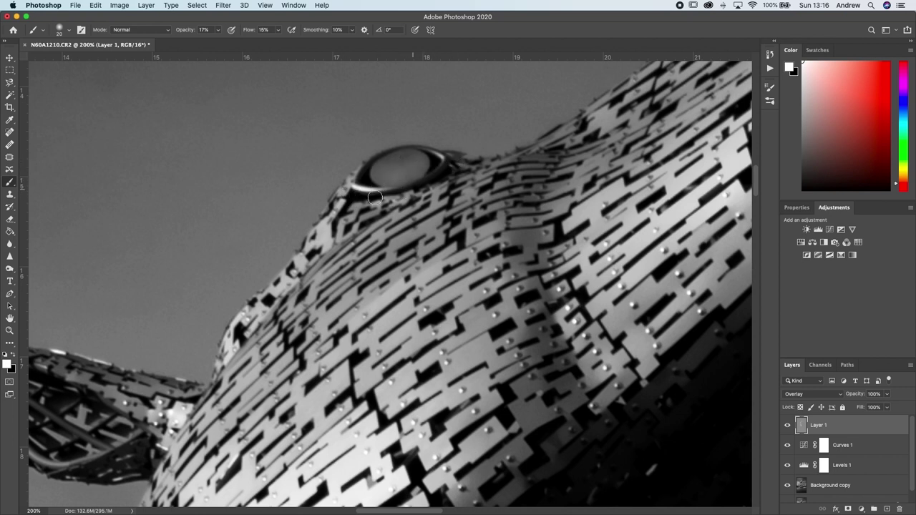
Compare the close-up of the eye with and without the gray layer.
{"action": "left_click", "coordinate": [788, 427]}
{"action": "left_click", "coordinate": [788, 428]}
{"action": "left_click", "coordinate": [788, 428]}
{"action": "left_click", "coordinate": [788, 428]}
Fit the whole image on screen and compare it repeatedly with and without the gray layer.
{"action": "key", "text": "z"}
{"action": "right_click", "coordinate": [366, 216]}
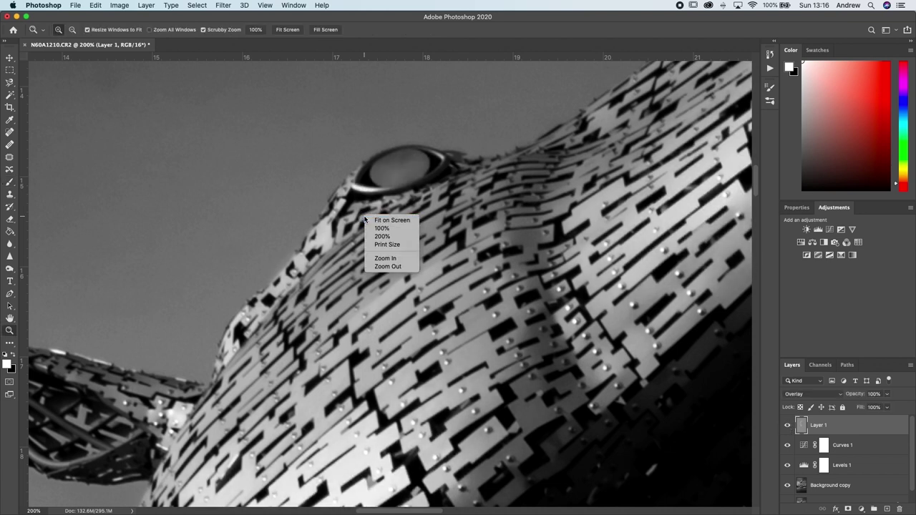
{"action": "left_click", "coordinate": [386, 218]}
{"action": "left_click", "coordinate": [788, 428]}
{"action": "left_click", "coordinate": [788, 427]}
{"action": "left_click", "coordinate": [787, 427]}
{"action": "left_click", "coordinate": [788, 428]}
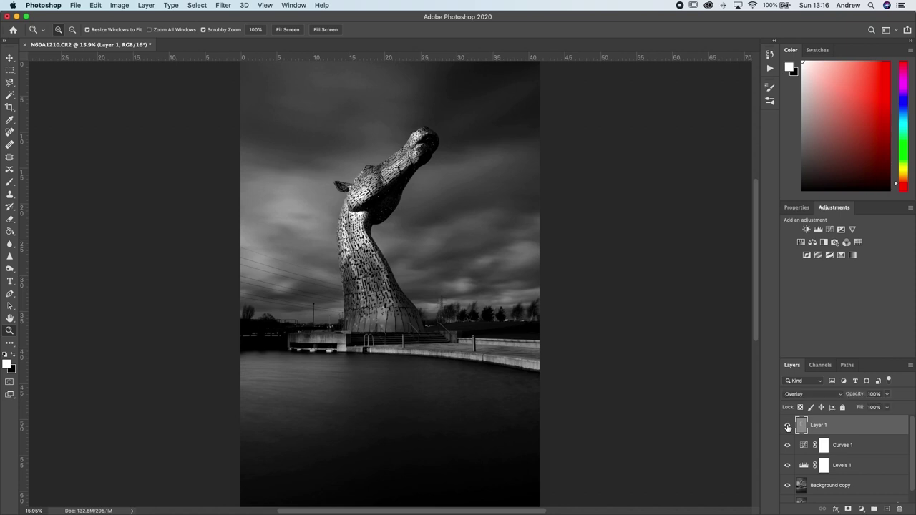
{"action": "left_click", "coordinate": [788, 427]}
{"action": "left_click", "coordinate": [787, 427]}
{"action": "left_click", "coordinate": [787, 427]}
{"action": "left_click", "coordinate": [787, 428]}
{"action": "left_click", "coordinate": [788, 427]}
{"action": "left_click", "coordinate": [787, 428]}
{"action": "left_click", "coordinate": [788, 427]}
{"action": "left_click", "coordinate": [788, 427]}
{"action": "left_click", "coordinate": [787, 427]}
{"action": "left_click", "coordinate": [788, 428]}
{"action": "left_click", "coordinate": [788, 427]}
{"action": "left_click", "coordinate": [788, 427]}
Switch the painting colour to black and set the soft brush size to 130 px.
{"action": "left_click", "coordinate": [350, 248]}
{"action": "key", "text": "x"}
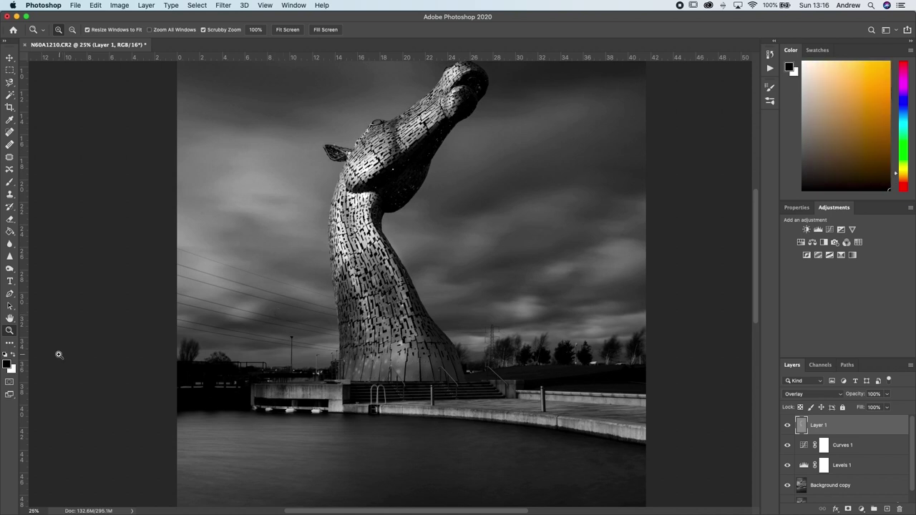
{"action": "key", "text": "b"}
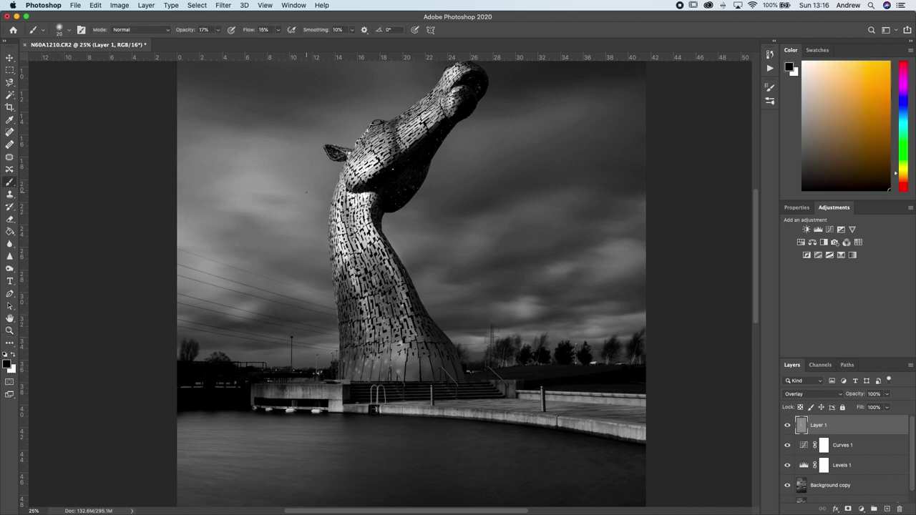
{"action": "right_click", "coordinate": [306, 192]}
{"action": "left_click_drag", "start_coordinate": [375, 216], "coordinate": [391, 216]}
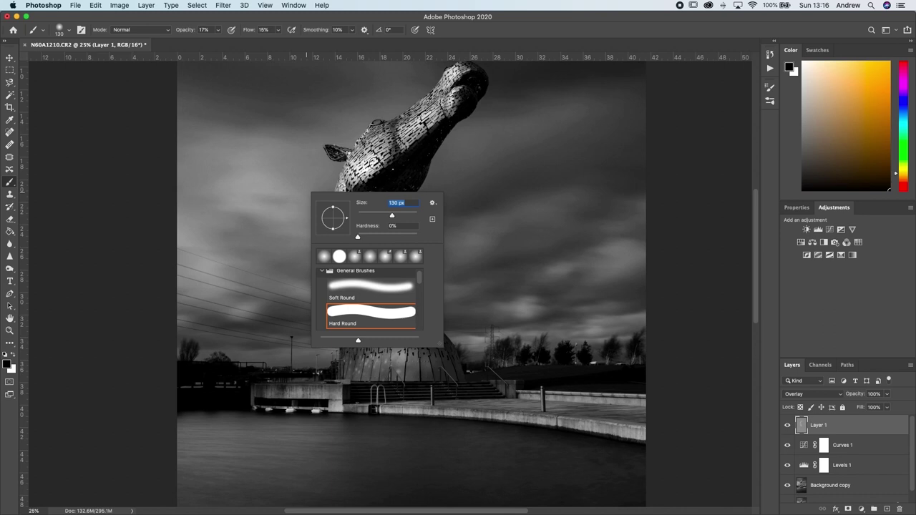
{"action": "key", "text": "Return"}
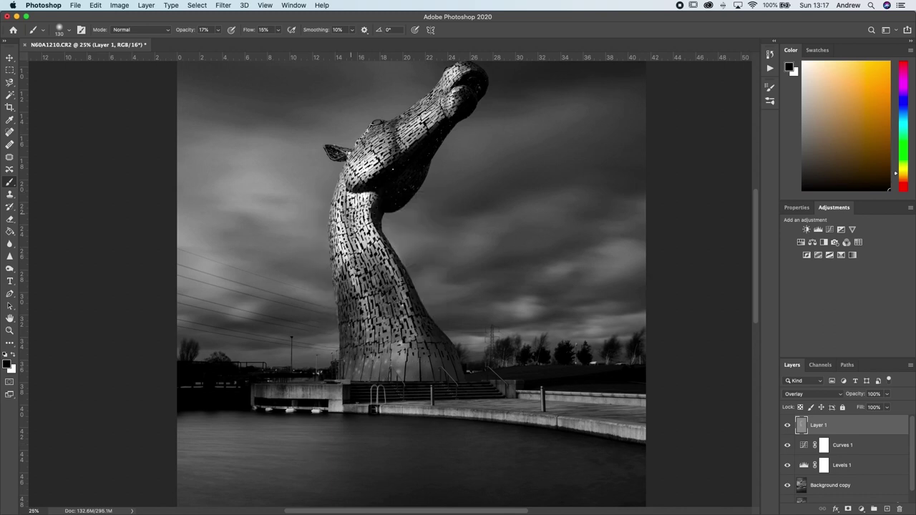
Burn in the shadows by painting black along the horse's neck and head on the gray layer.
{"action": "left_click_drag", "start_coordinate": [348, 208], "coordinate": [350, 259]}
{"action": "left_click_drag", "start_coordinate": [348, 207], "coordinate": [360, 250]}
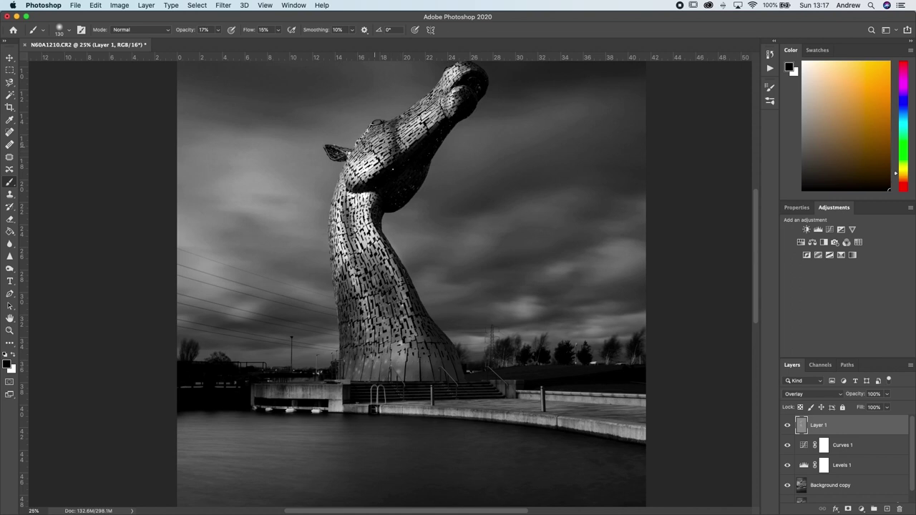
{"action": "left_click_drag", "start_coordinate": [406, 115], "coordinate": [427, 107]}
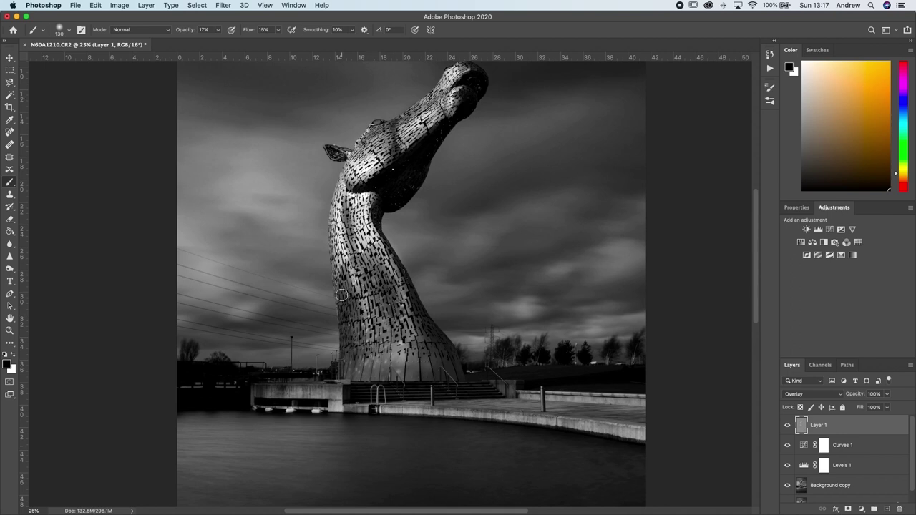
{"action": "scroll", "coordinate": [359, 291], "scroll_direction": "down", "scroll_amount": 2}
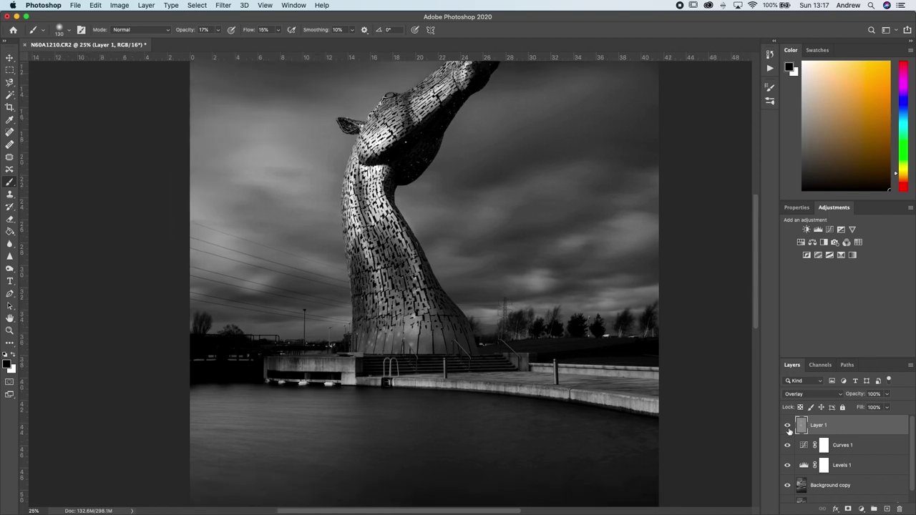
Compare the burned-in image repeatedly with and without the gray layer.
{"action": "scroll", "coordinate": [556, 241], "scroll_direction": "up", "scroll_amount": 4}
{"action": "left_click", "coordinate": [787, 427]}
{"action": "left_click", "coordinate": [788, 427]}
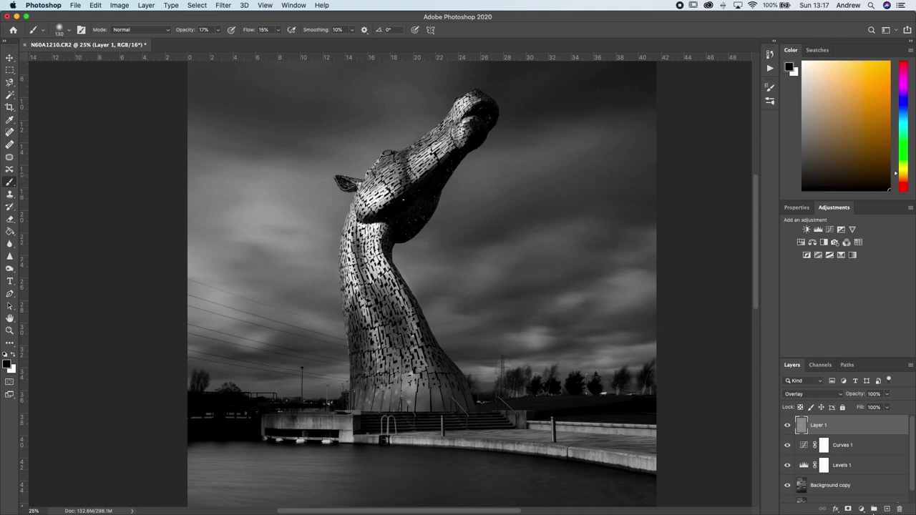
{"action": "left_click", "coordinate": [787, 427]}
{"action": "left_click", "coordinate": [787, 428]}
{"action": "left_click", "coordinate": [788, 428]}
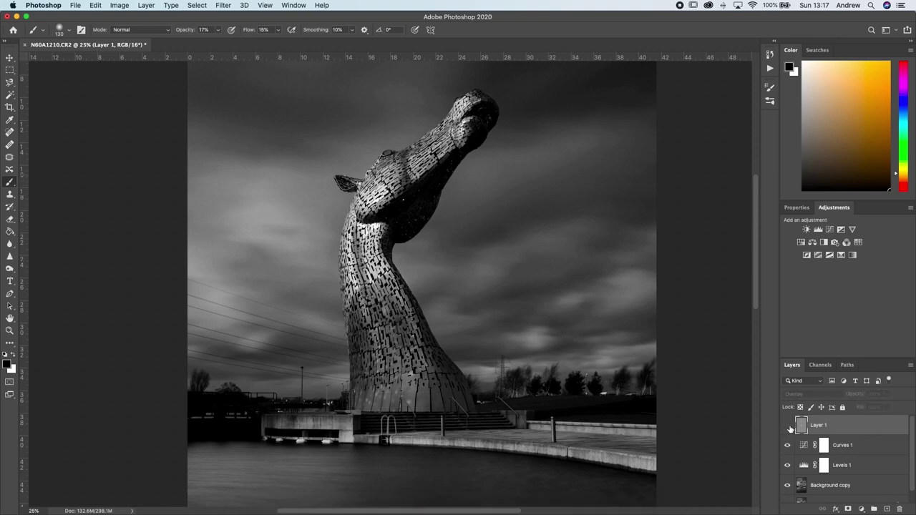
{"action": "left_click", "coordinate": [787, 427]}
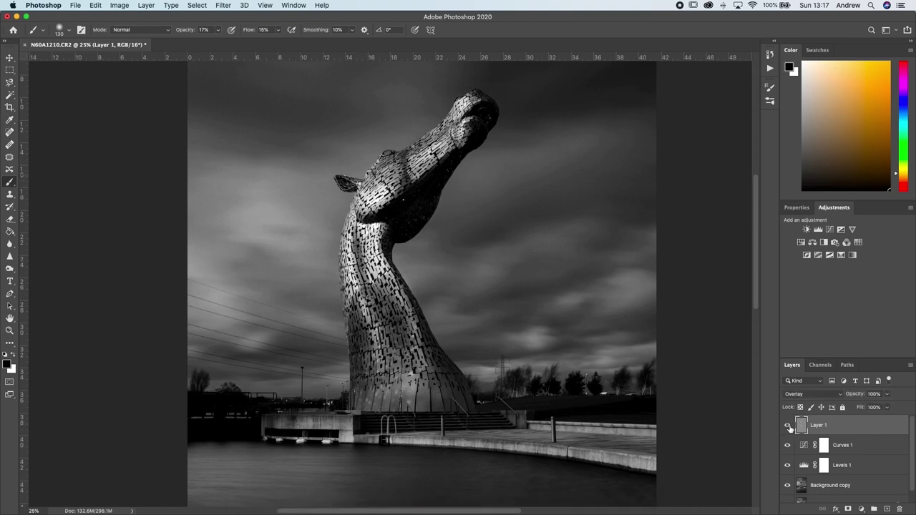
Fit the whole image on screen and set the soft black brush size to 364 px.
{"action": "left_click_drag", "start_coordinate": [493, 170], "coordinate": [485, 239]}
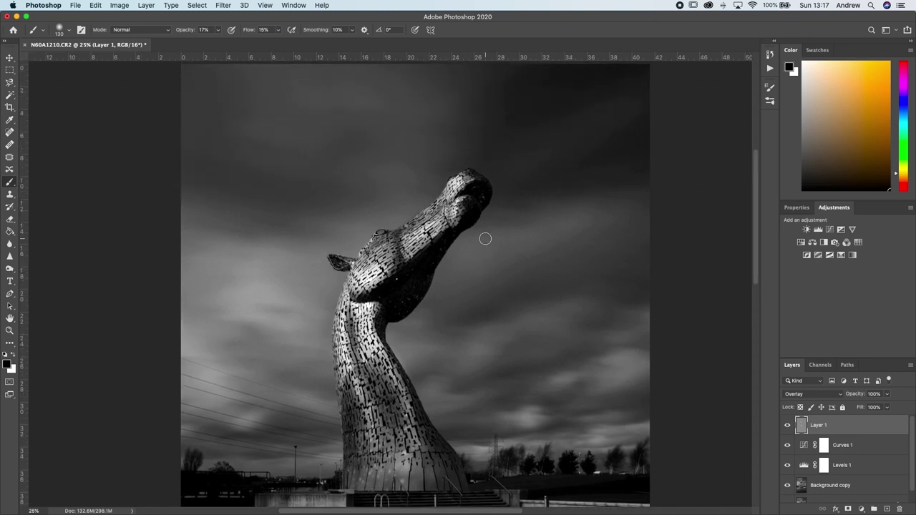
{"action": "key", "text": "z"}
{"action": "right_click", "coordinate": [476, 233]}
{"action": "left_click", "coordinate": [463, 233]}
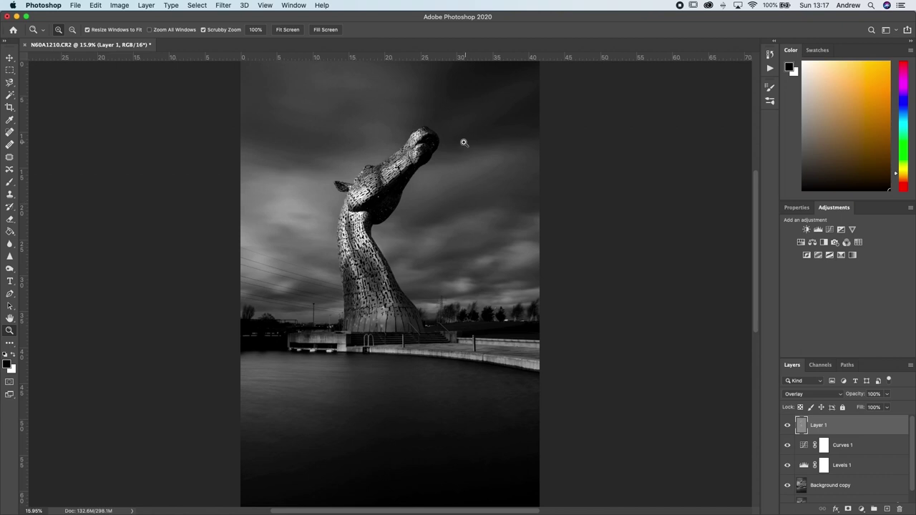
{"action": "left_click_drag", "start_coordinate": [464, 143], "coordinate": [459, 211]}
{"action": "key", "text": "b"}
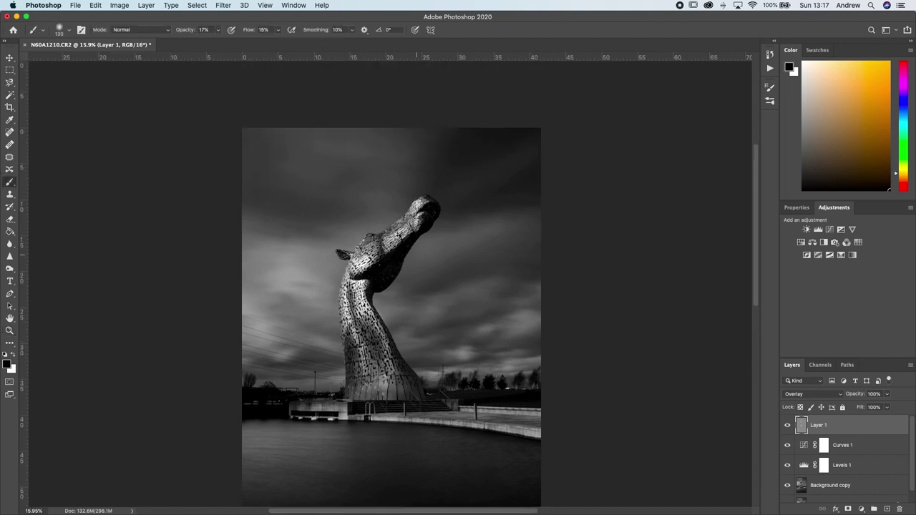
{"action": "right_click", "coordinate": [389, 242]}
{"action": "left_click_drag", "start_coordinate": [485, 263], "coordinate": [491, 263]}
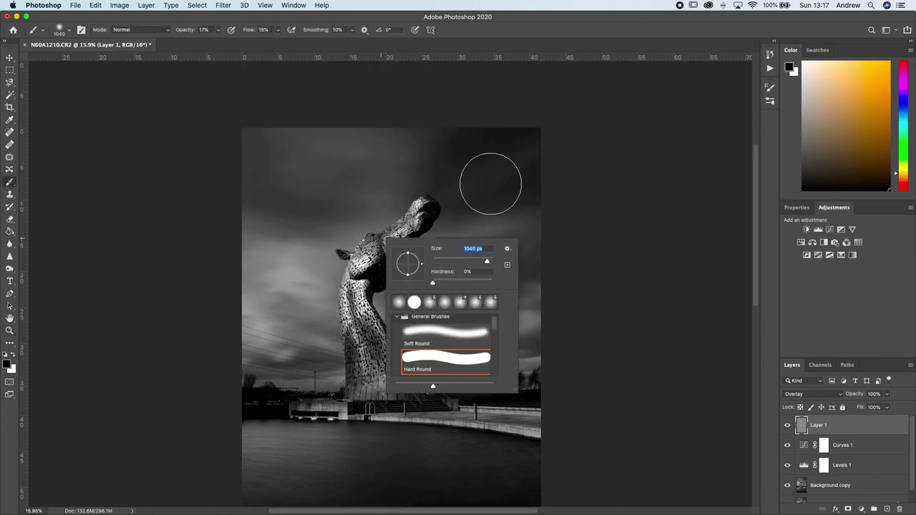
{"action": "left_click", "coordinate": [608, 161]}
{"action": "mouse_move", "coordinate": [498, 141]}
{"action": "left_mouse_down"}
{"action": "mouse_move", "coordinate": [391, 155]}
{"action": "mouse_move", "coordinate": [541, 144]}
{"action": "mouse_move", "coordinate": [440, 155]}
{"action": "mouse_move", "coordinate": [430, 170]}
{"action": "mouse_move", "coordinate": [466, 218]}
{"action": "mouse_move", "coordinate": [525, 204]}
{"action": "mouse_move", "coordinate": [461, 283]}
{"action": "mouse_move", "coordinate": [438, 281]}
{"action": "mouse_move", "coordinate": [516, 276]}
{"action": "mouse_move", "coordinate": [475, 322]}
{"action": "mouse_move", "coordinate": [498, 302]}
{"action": "mouse_move", "coordinate": [506, 253]}
{"action": "left_mouse_up"}
{"action": "right_click", "coordinate": [505, 253]}
{"action": "left_click", "coordinate": [603, 275]}
Burn in the clouds beside the horse's head and neck by painting black on the gray layer.
{"action": "left_click", "coordinate": [481, 260]}
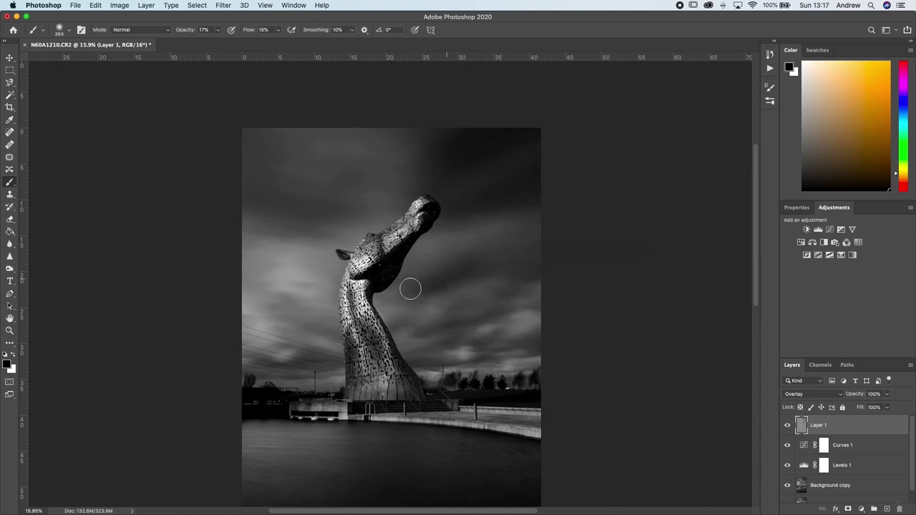
{"action": "mouse_move", "coordinate": [485, 314]}
{"action": "left_mouse_down"}
{"action": "mouse_move", "coordinate": [412, 331]}
{"action": "mouse_move", "coordinate": [476, 332]}
{"action": "mouse_move", "coordinate": [416, 342]}
{"action": "mouse_move", "coordinate": [519, 350]}
{"action": "left_mouse_up"}
{"action": "left_click", "coordinate": [452, 368]}
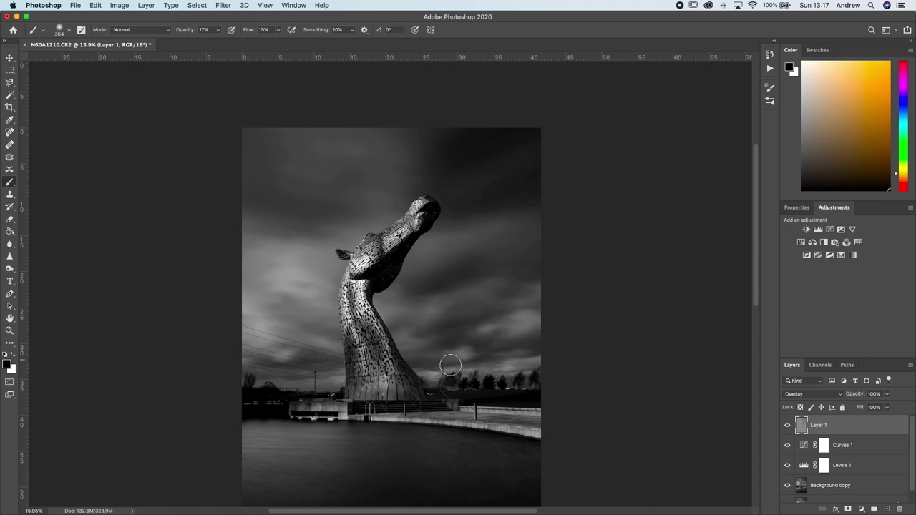
Undo the last black stroke across the upper sky and set the brush size to 412 px.
{"action": "mouse_move", "coordinate": [317, 230]}
{"action": "left_mouse_down"}
{"action": "mouse_move", "coordinate": [267, 219]}
{"action": "mouse_move", "coordinate": [328, 220]}
{"action": "mouse_move", "coordinate": [348, 209]}
{"action": "mouse_move", "coordinate": [267, 196]}
{"action": "mouse_move", "coordinate": [338, 193]}
{"action": "mouse_move", "coordinate": [356, 171]}
{"action": "mouse_move", "coordinate": [269, 179]}
{"action": "mouse_move", "coordinate": [247, 170]}
{"action": "mouse_move", "coordinate": [287, 154]}
{"action": "mouse_move", "coordinate": [251, 151]}
{"action": "mouse_move", "coordinate": [283, 146]}
{"action": "mouse_move", "coordinate": [241, 129]}
{"action": "mouse_move", "coordinate": [236, 148]}
{"action": "mouse_move", "coordinate": [427, 179]}
{"action": "left_mouse_up"}
{"action": "key", "text": "super+z"}
{"action": "right_click", "coordinate": [362, 203]}
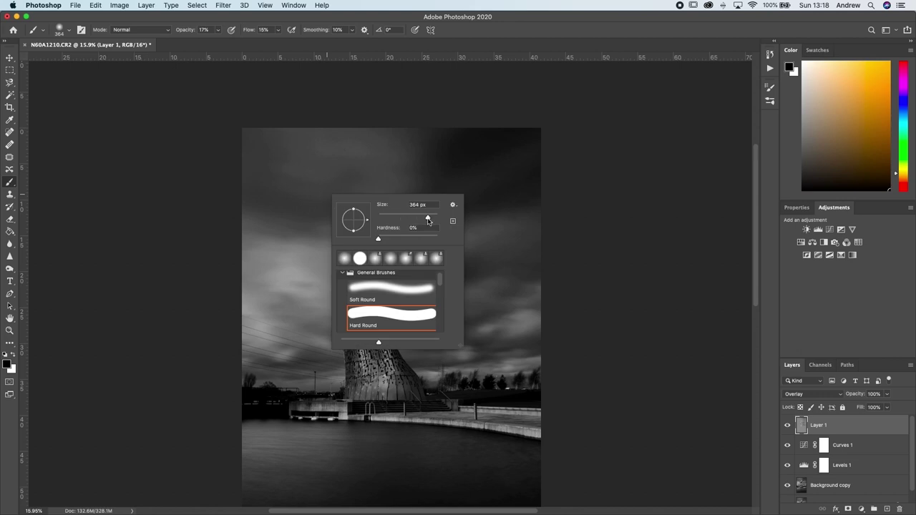
{"action": "left_click_drag", "start_coordinate": [430, 220], "coordinate": [419, 220]}
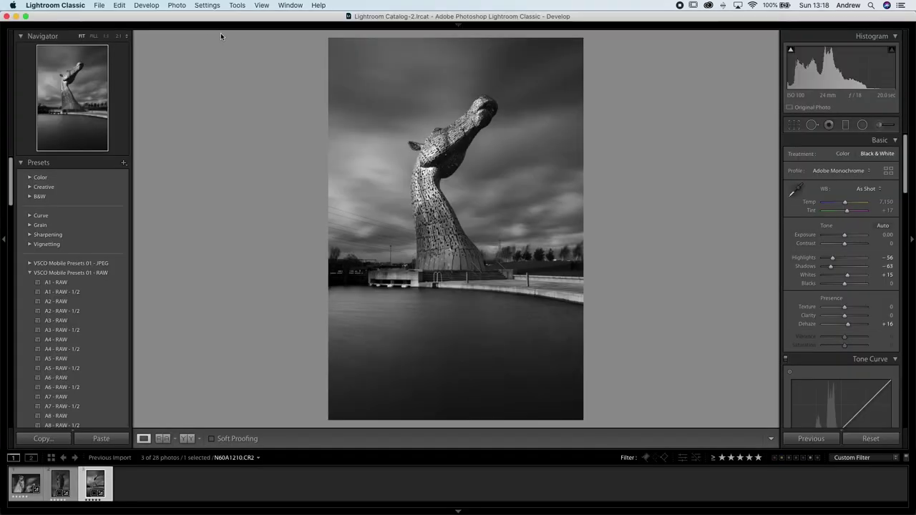
Return to Photoshop, lower the brush opacity to 8% and burn in the sky with black.
{"action": "mouse_move", "coordinate": [308, 487]}
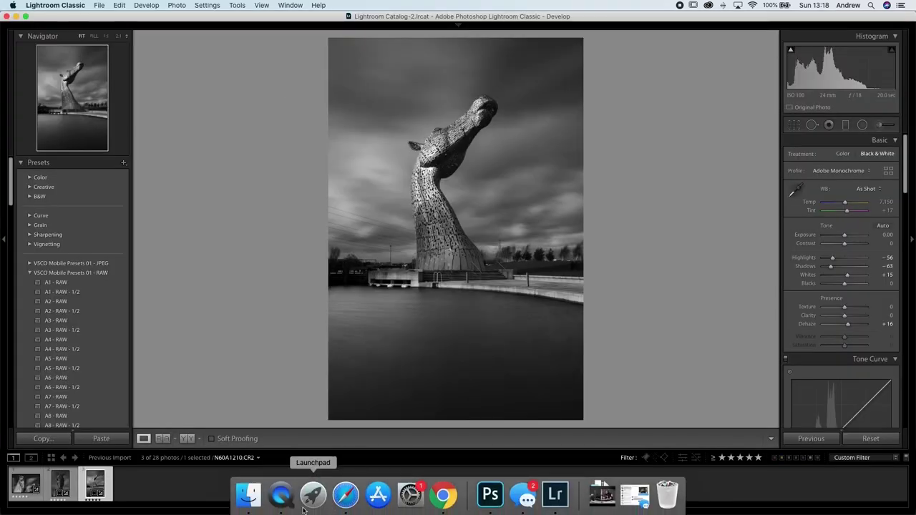
{"action": "left_click", "coordinate": [491, 494]}
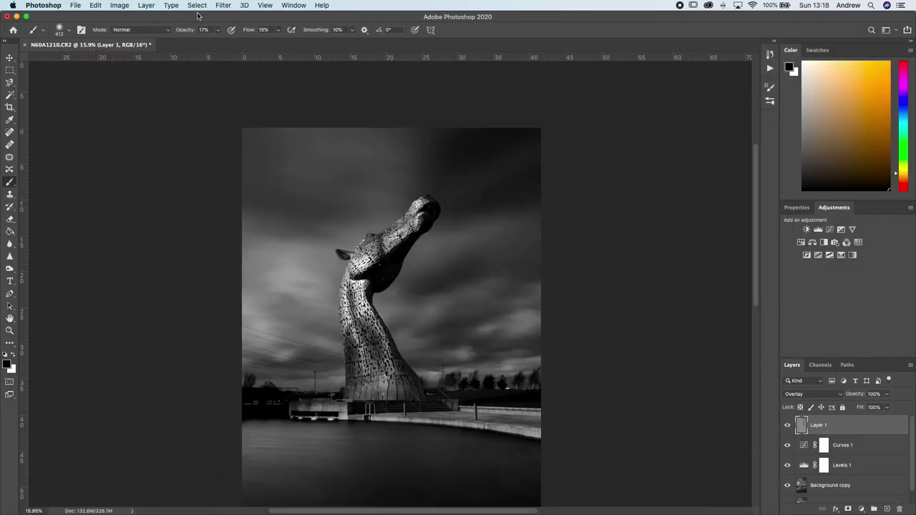
{"action": "left_click", "coordinate": [216, 29]}
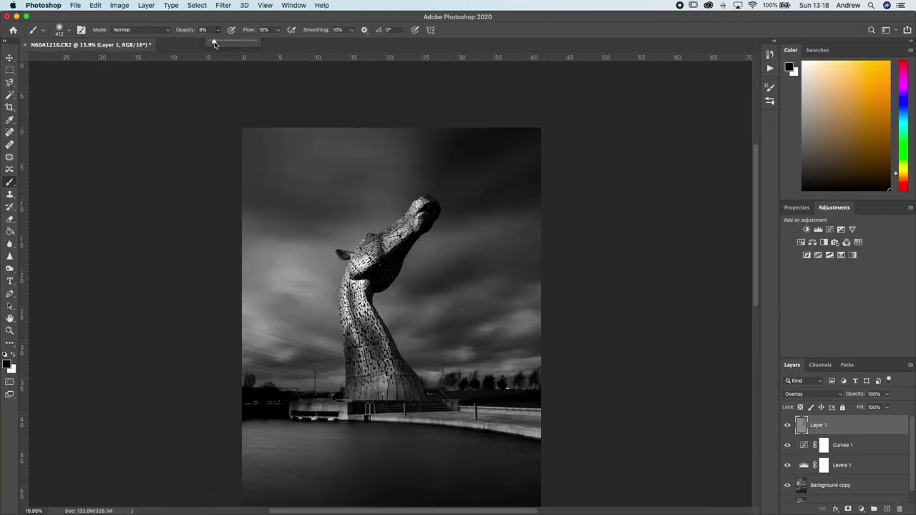
{"action": "left_click", "coordinate": [321, 139]}
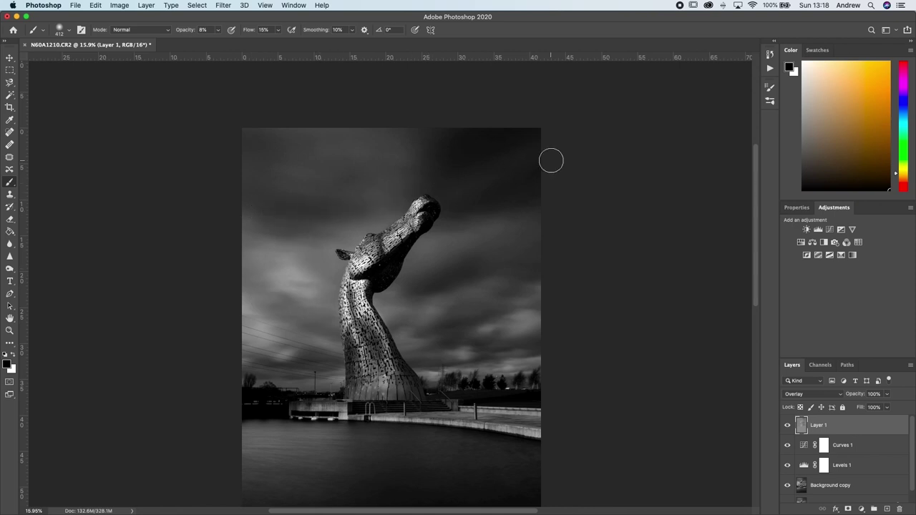
Dodge the water and the clouds to the right of the horse by painting white at 11% brush opacity.
{"action": "scroll", "coordinate": [587, 407], "scroll_direction": "down", "scroll_amount": 4}
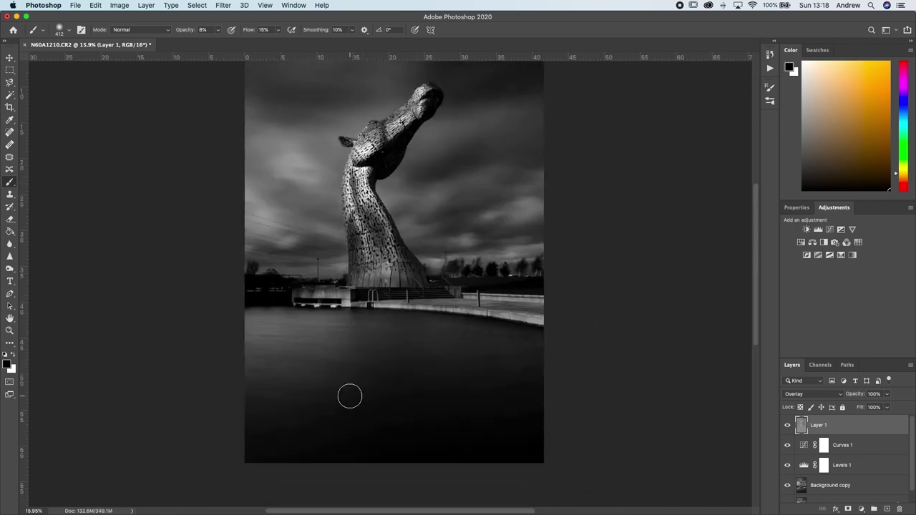
{"action": "key", "text": "x"}
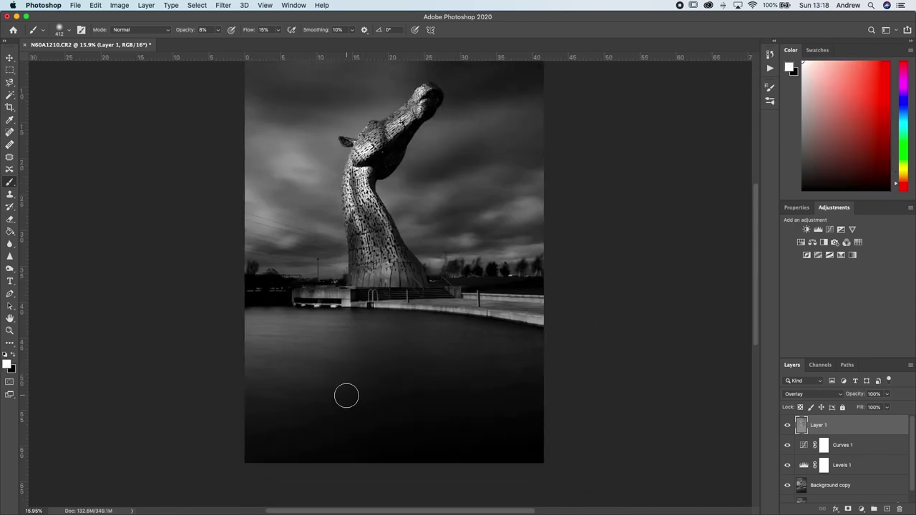
{"action": "left_click", "coordinate": [220, 30]}
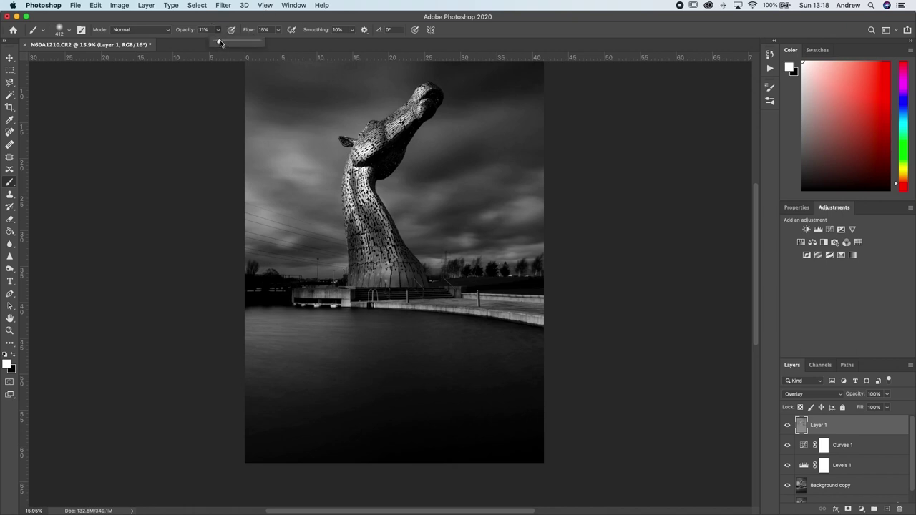
{"action": "left_click", "coordinate": [350, 388]}
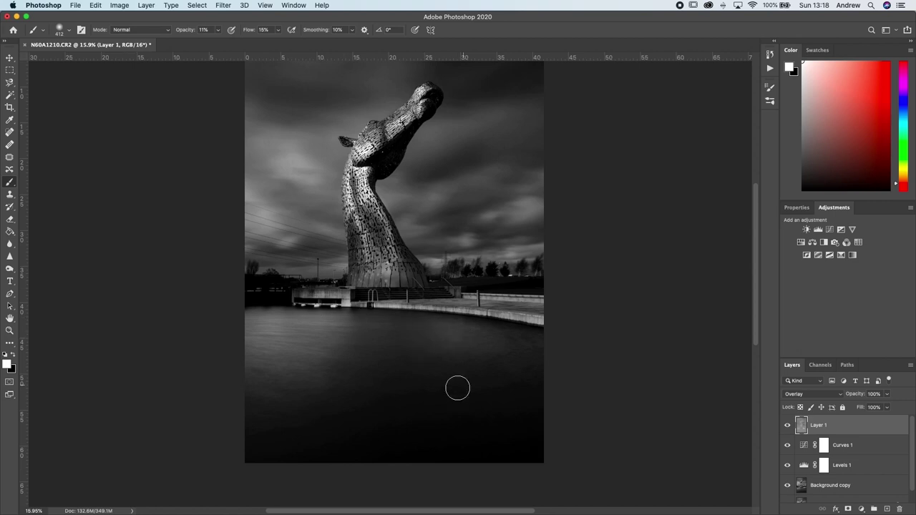
{"action": "mouse_move", "coordinate": [501, 340]}
{"action": "left_mouse_down"}
{"action": "mouse_move", "coordinate": [523, 337]}
{"action": "mouse_move", "coordinate": [595, 430]}
{"action": "mouse_move", "coordinate": [450, 341]}
{"action": "left_mouse_up"}
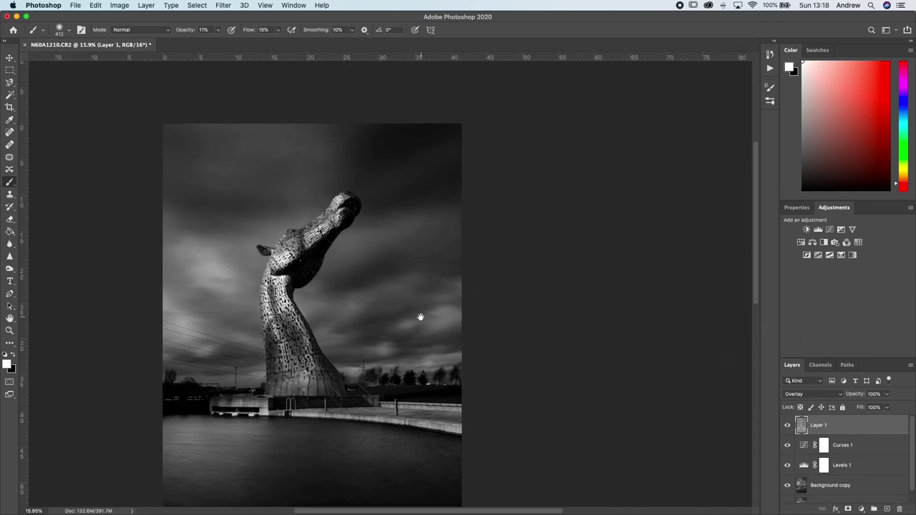
{"action": "mouse_move", "coordinate": [513, 269]}
{"action": "left_mouse_down"}
{"action": "mouse_move", "coordinate": [420, 317]}
{"action": "mouse_move", "coordinate": [374, 301]}
{"action": "mouse_move", "coordinate": [311, 309]}
{"action": "mouse_move", "coordinate": [432, 363]}
{"action": "left_mouse_up"}
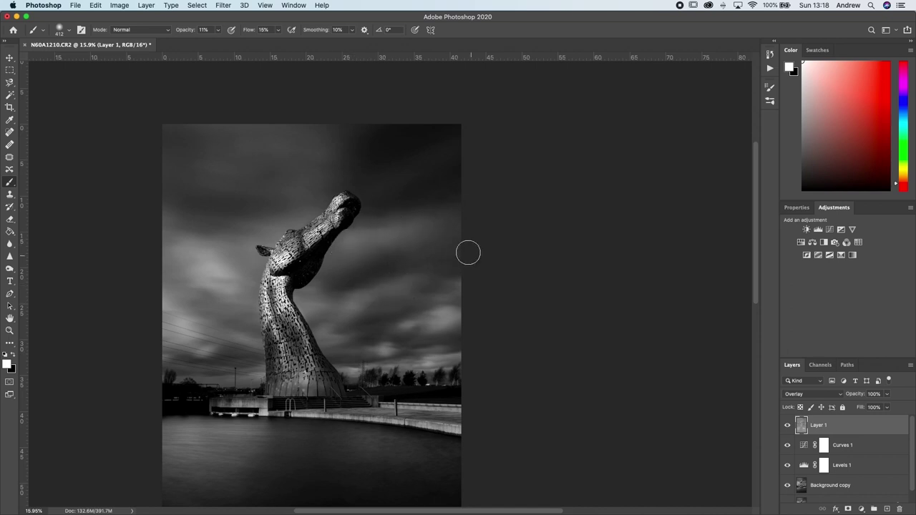
Compare the dodged water and clouds repeatedly with and without the gray layer.
{"action": "scroll", "coordinate": [379, 317], "scroll_direction": "up", "scroll_amount": 5}
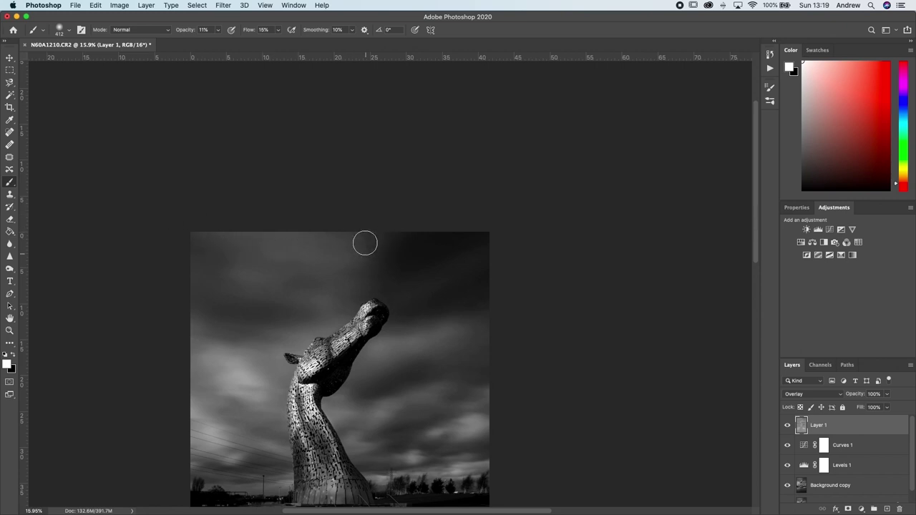
{"action": "left_click_drag", "start_coordinate": [472, 424], "coordinate": [503, 292]}
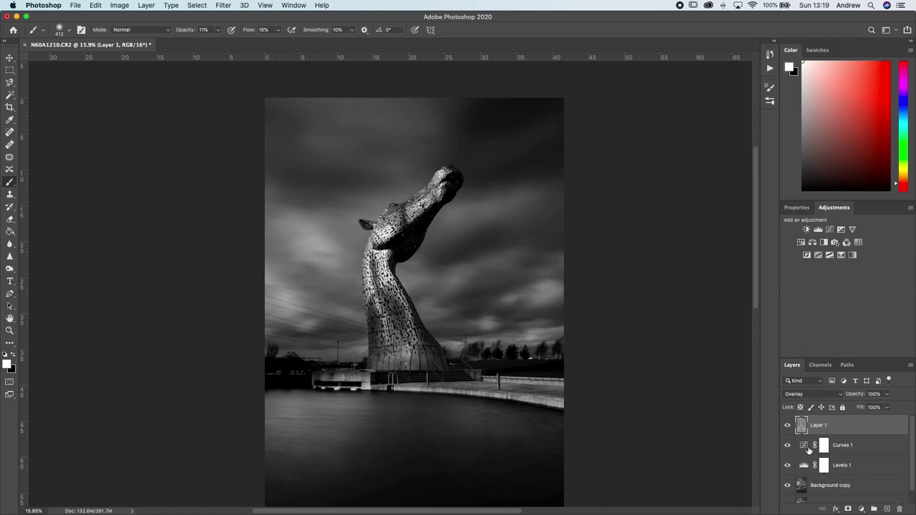
{"action": "left_click", "coordinate": [787, 428]}
{"action": "left_click", "coordinate": [787, 428]}
{"action": "left_click", "coordinate": [787, 427]}
{"action": "left_click", "coordinate": [787, 427]}
{"action": "left_click", "coordinate": [787, 428]}
{"action": "left_click", "coordinate": [787, 428]}
Fit the whole image on screen and compare it again with and without the gray layer.
{"action": "key", "text": "z"}
{"action": "right_click", "coordinate": [422, 304]}
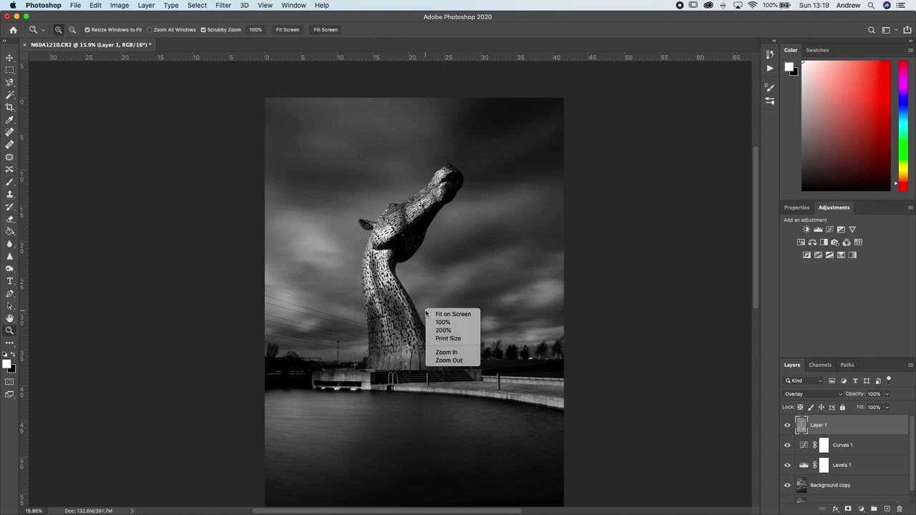
{"action": "left_click", "coordinate": [435, 312]}
{"action": "left_click", "coordinate": [787, 428]}
{"action": "left_click", "coordinate": [787, 428]}
{"action": "left_click", "coordinate": [787, 428]}
{"action": "left_click", "coordinate": [787, 428]}
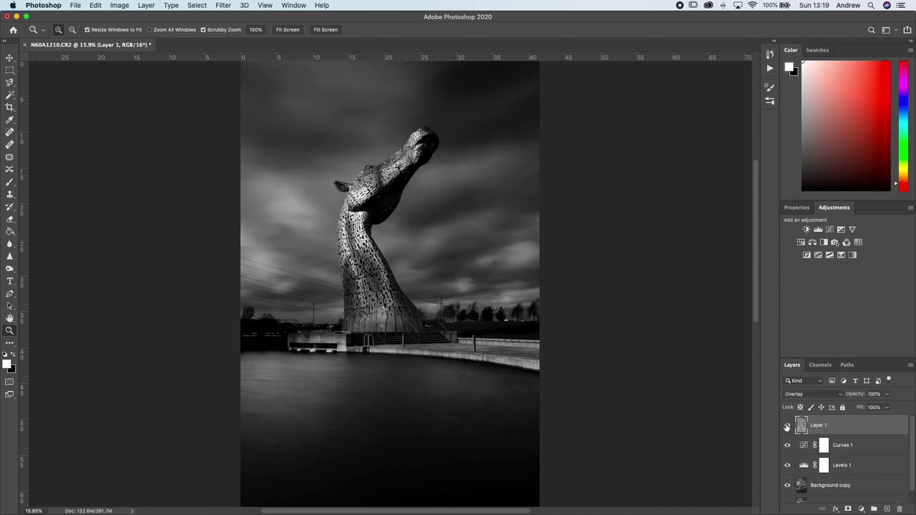
Lower the gray layer's opacity to 70% and compare the image with and without it.
{"action": "left_click", "coordinate": [886, 398]}
{"action": "left_click_drag", "start_coordinate": [887, 408], "coordinate": [878, 409]}
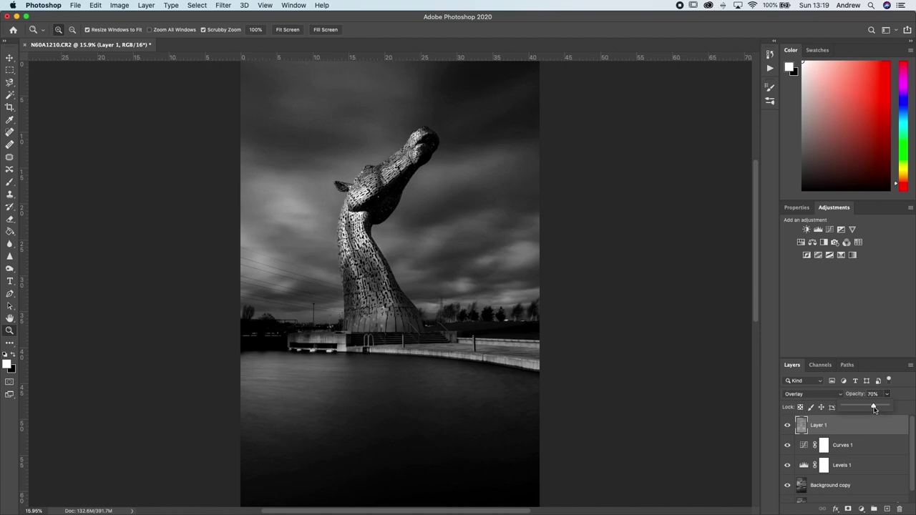
{"action": "left_click", "coordinate": [788, 427]}
{"action": "left_click", "coordinate": [788, 426]}
{"action": "left_click", "coordinate": [789, 427]}
{"action": "left_click", "coordinate": [788, 427]}
{"action": "left_click", "coordinate": [787, 426]}
{"action": "left_click", "coordinate": [788, 426]}
{"action": "left_click", "coordinate": [788, 426]}
Set the gray layer's opacity to 65% and check the softened effect by toggling the layer.
{"action": "left_click", "coordinate": [889, 395]}
{"action": "left_click", "coordinate": [788, 426]}
{"action": "left_click", "coordinate": [788, 426]}
{"action": "left_click", "coordinate": [788, 427]}
{"action": "right_click", "coordinate": [384, 203]}
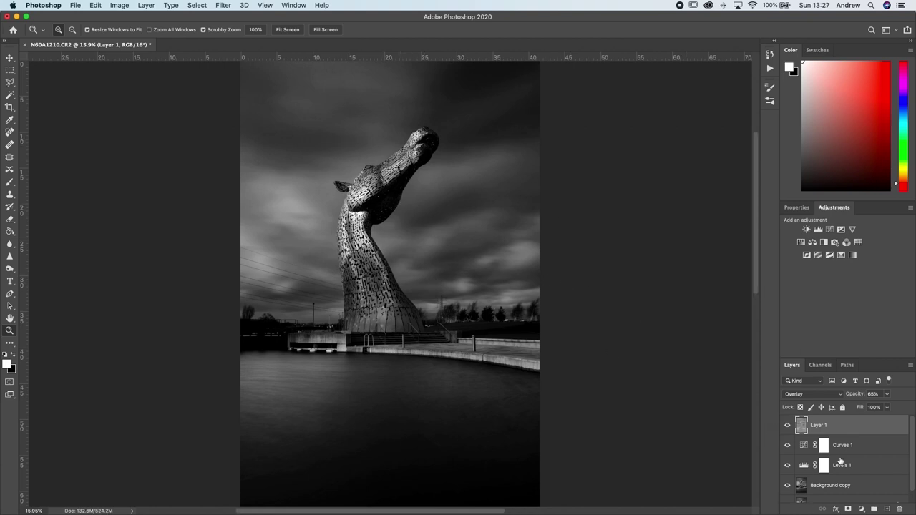
Compare the finished edit with the original by showing only the Background layer and restoring all layers.
{"action": "scroll", "coordinate": [837, 465], "scroll_direction": "down", "scroll_amount": 1}
{"action": "key", "text": "alt"}
{"action": "left_click", "coordinate": [788, 495], "text": "alt"}
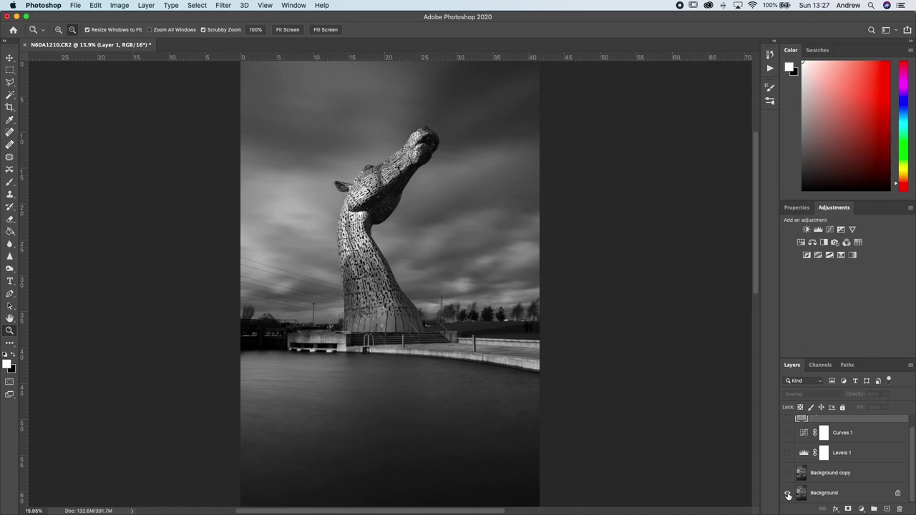
{"action": "left_click", "coordinate": [788, 493], "text": "alt"}
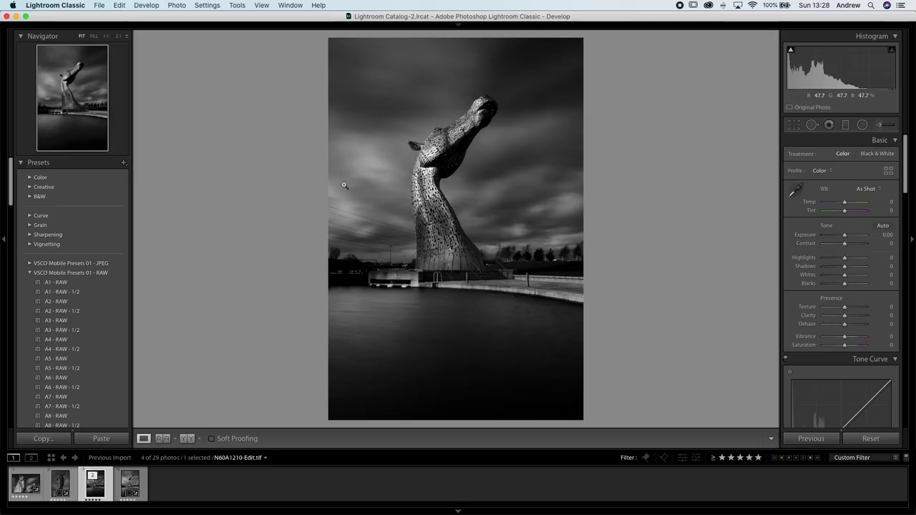
Inspect the head and clouds of N60A1210-Edit.tif at 1:1 in Lightroom and check the Spot Removal heal brush.
{"action": "left_click", "coordinate": [456, 90]}
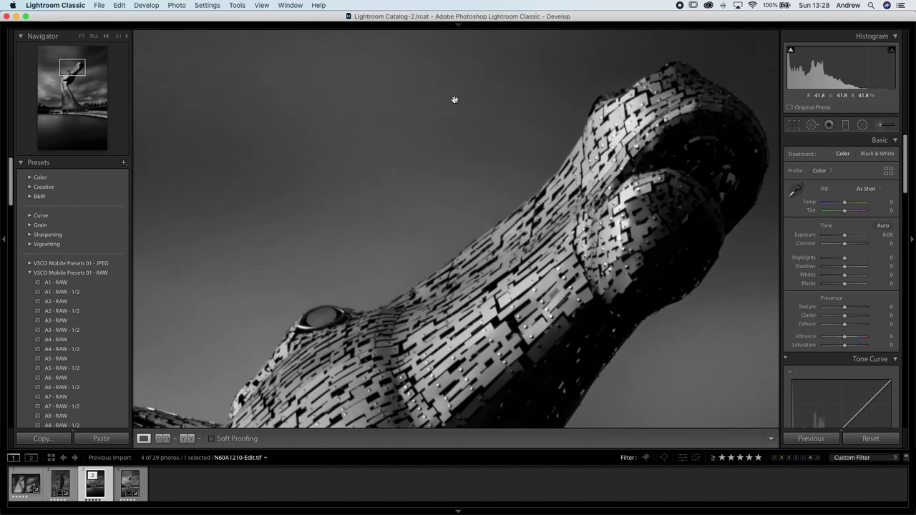
{"action": "left_click_drag", "start_coordinate": [486, 244], "coordinate": [468, 178]}
{"action": "left_click", "coordinate": [467, 178]}
{"action": "left_click", "coordinate": [486, 186]}
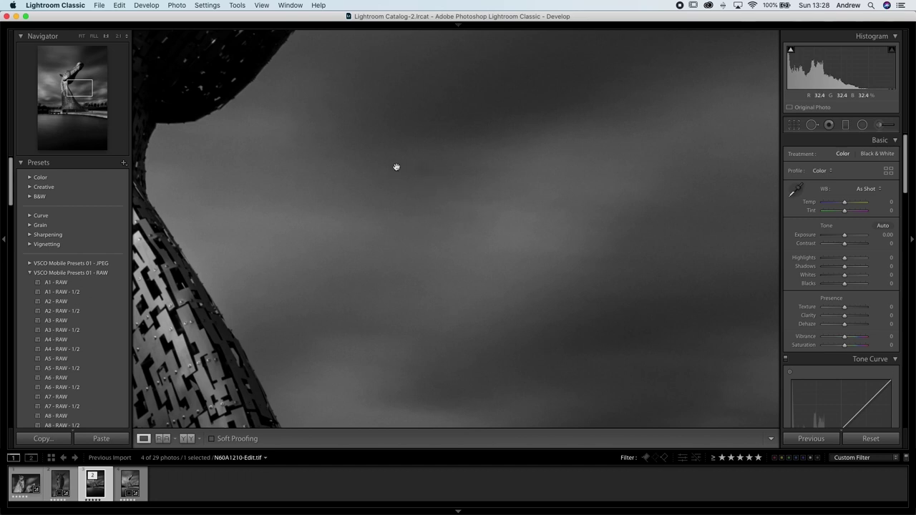
{"action": "left_click", "coordinate": [812, 125]}
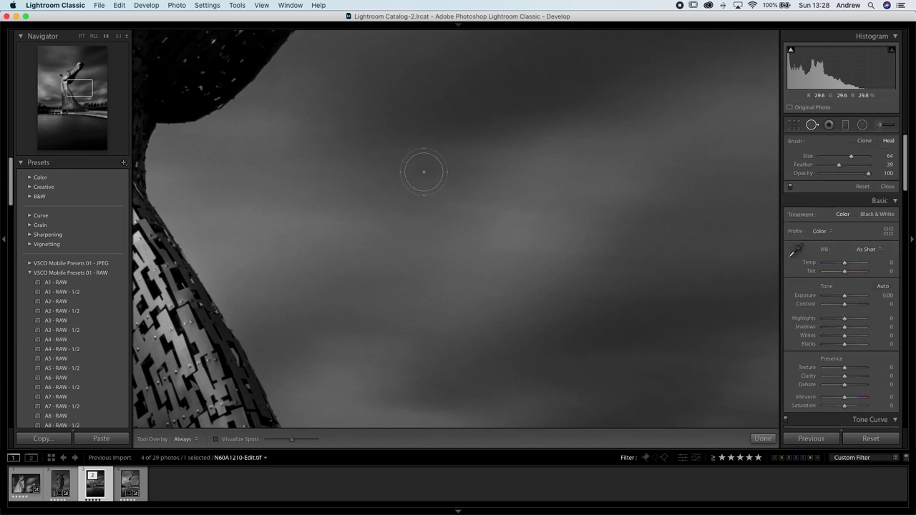
{"action": "left_click", "coordinate": [816, 128]}
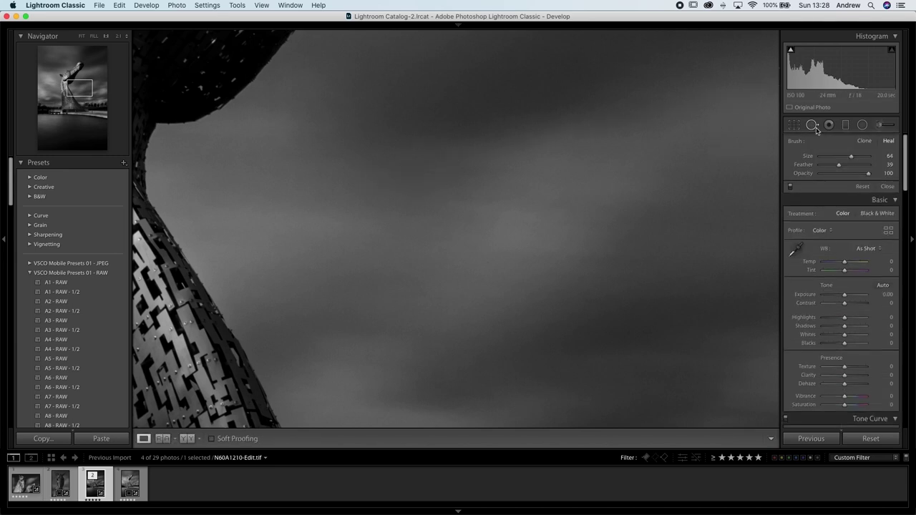
Set the photo's sharpening amount to 16 and examine the horse's neck close up.
{"action": "left_click", "coordinate": [499, 150]}
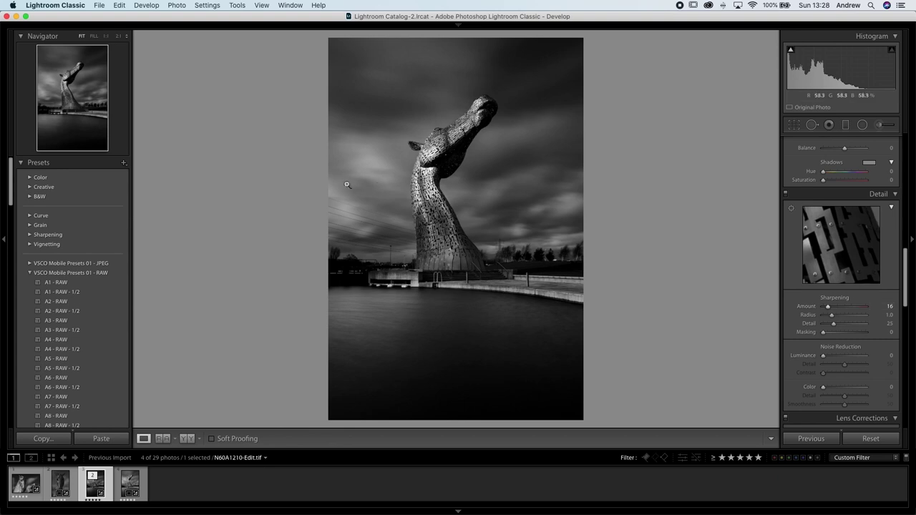
{"action": "left_click", "coordinate": [429, 172]}
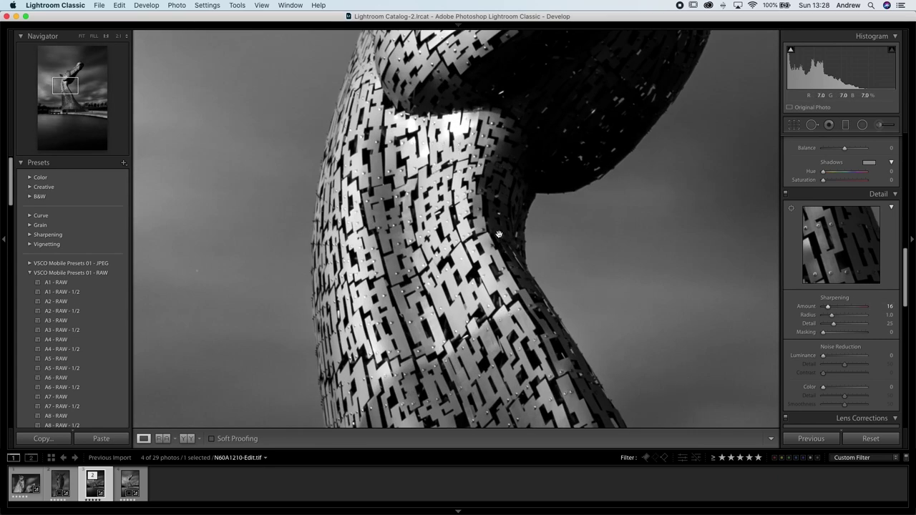
Set the post-crop vignetting amount to −15 on the whole photo and compare the image with the effects off and on.
{"action": "key", "text": "z"}
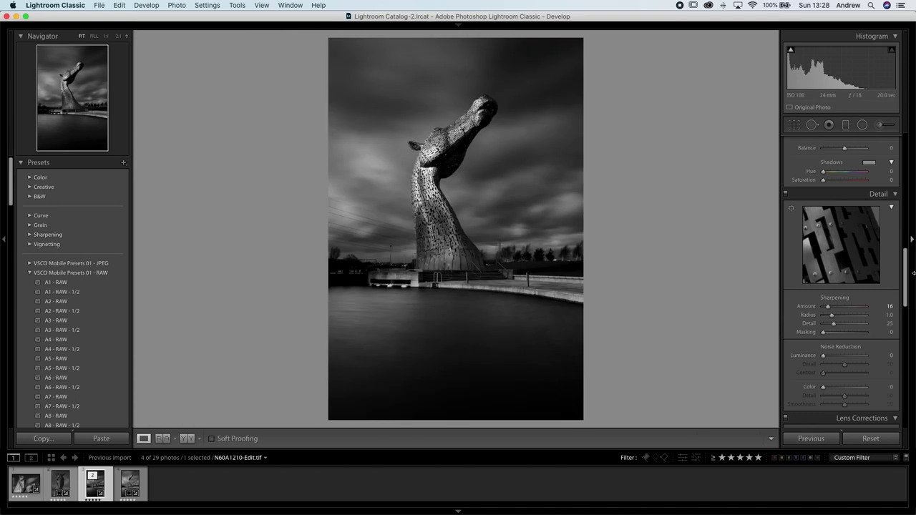
{"action": "scroll", "coordinate": [904, 286], "scroll_direction": "down", "scroll_amount": 1}
{"action": "left_click_drag", "start_coordinate": [904, 286], "coordinate": [907, 378]}
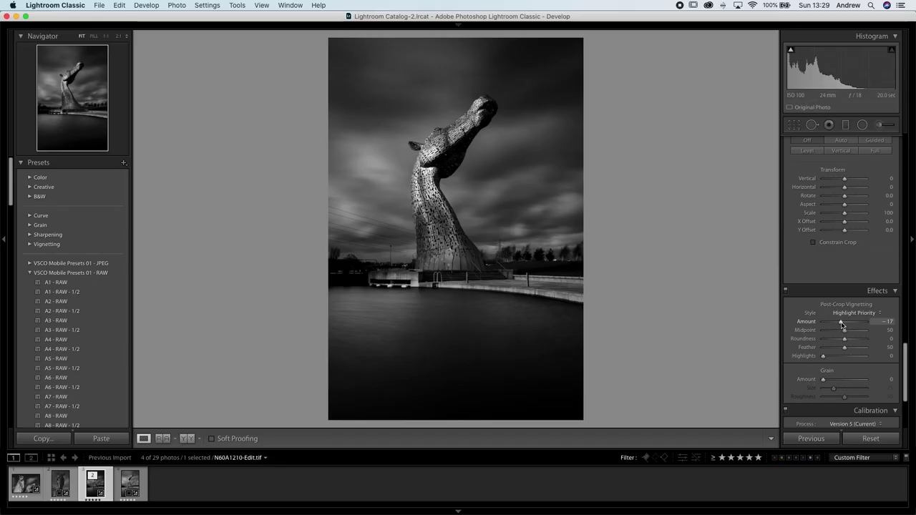
{"action": "left_click_drag", "start_coordinate": [841, 325], "coordinate": [842, 326]}
{"action": "left_click", "coordinate": [784, 292]}
{"action": "left_click", "coordinate": [785, 292]}
{"action": "left_click", "coordinate": [785, 291]}
{"action": "left_click", "coordinate": [785, 292]}
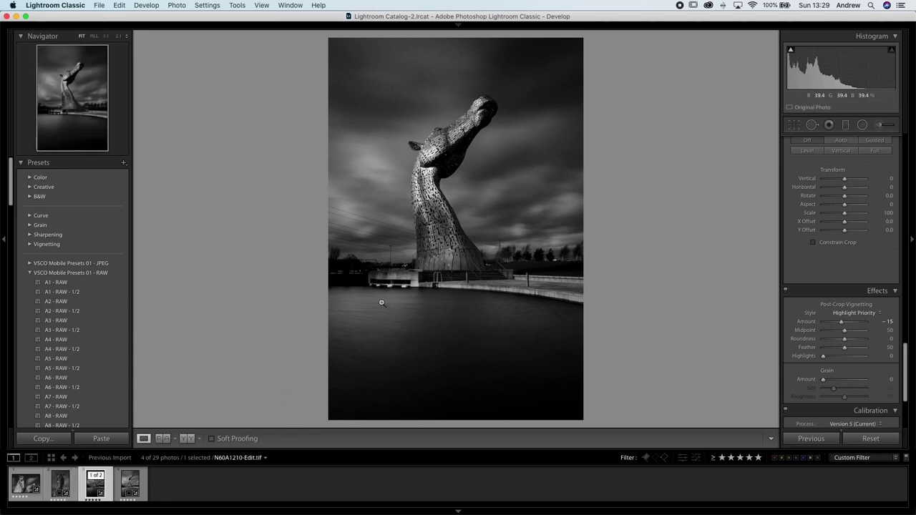
Open N60A1209.CR2 and set up an Adjustment Brush with exposure 1.48, flow 7 and density 10.
{"action": "left_click", "coordinate": [34, 488]}
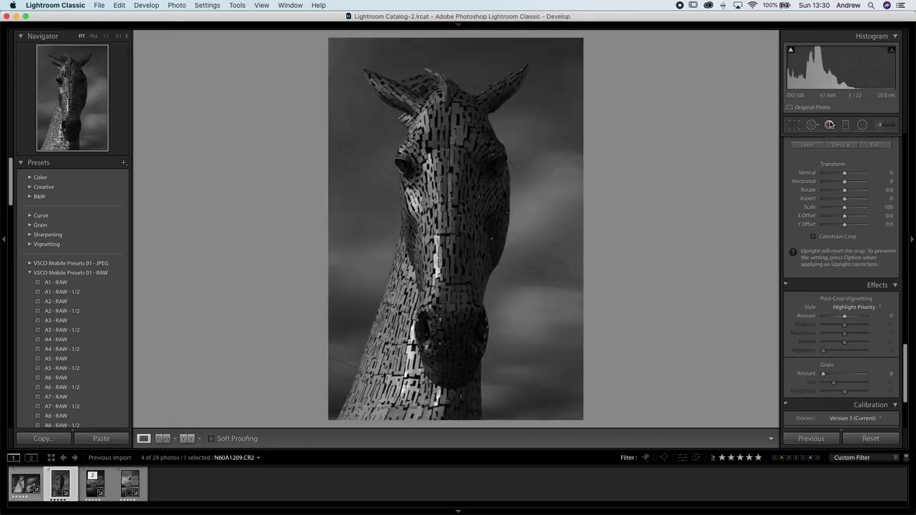
{"action": "left_click", "coordinate": [874, 126]}
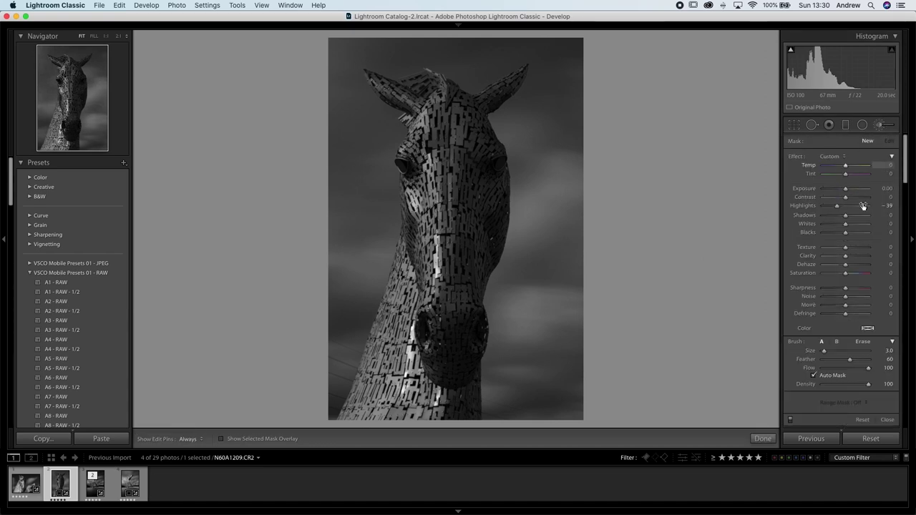
{"action": "left_click", "coordinate": [848, 191]}
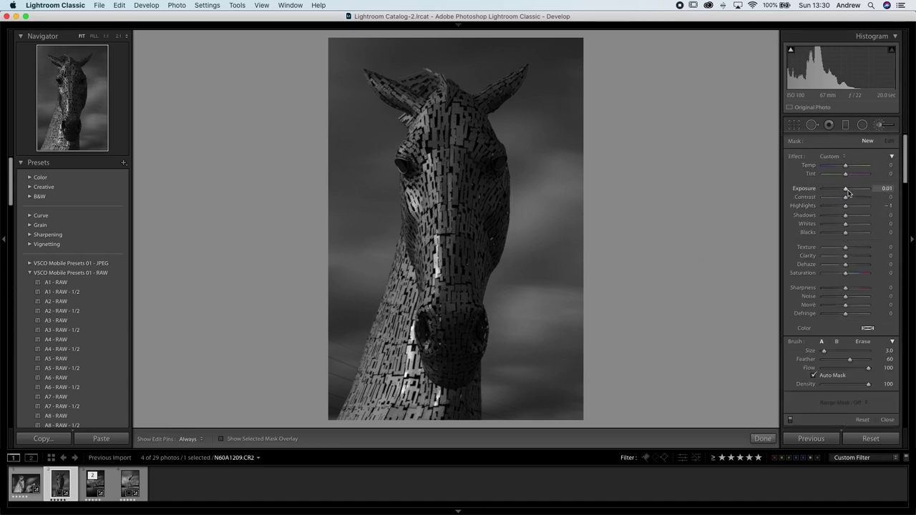
{"action": "left_click_drag", "start_coordinate": [852, 192], "coordinate": [857, 191]}
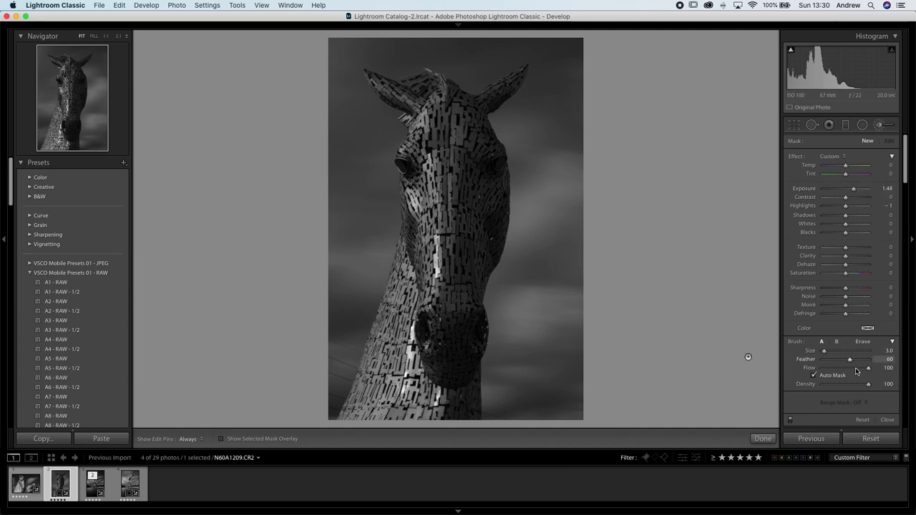
{"action": "left_click_drag", "start_coordinate": [867, 368], "coordinate": [826, 373]}
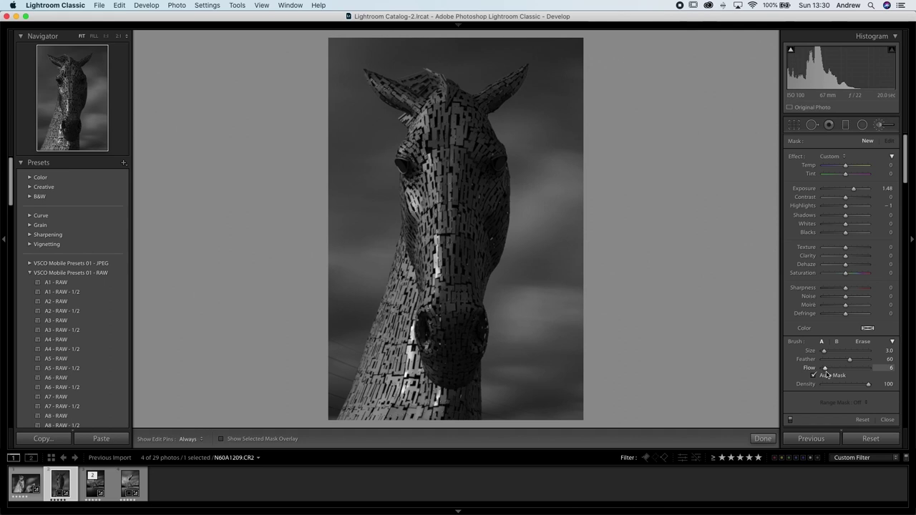
{"action": "left_click", "coordinate": [827, 384]}
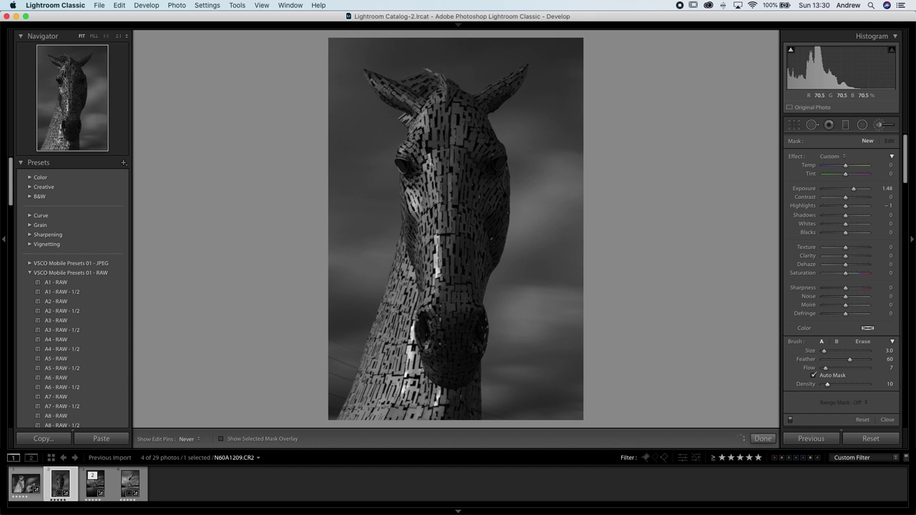
Dodge the front of the horse's face with the brush, raising its exposure to 4.00 and the flow to 13.
{"action": "left_click", "coordinate": [429, 151]}
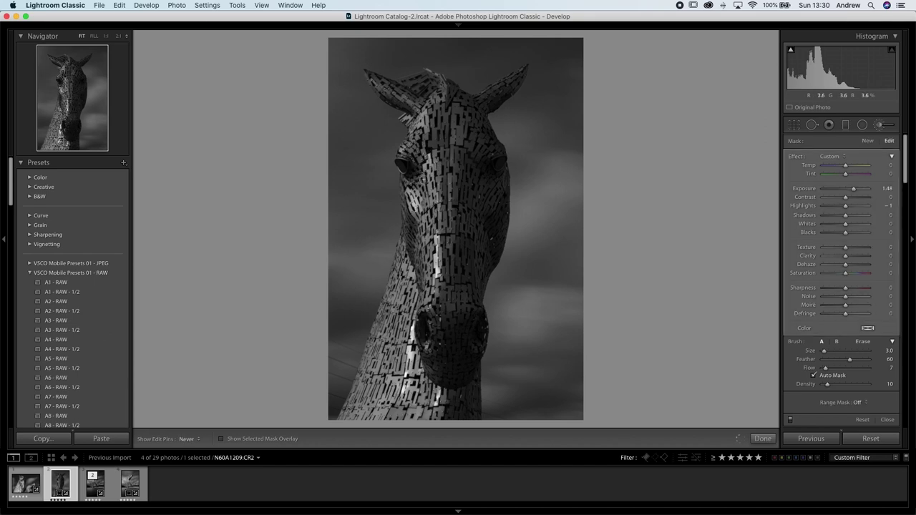
{"action": "left_click_drag", "start_coordinate": [863, 193], "coordinate": [885, 194]}
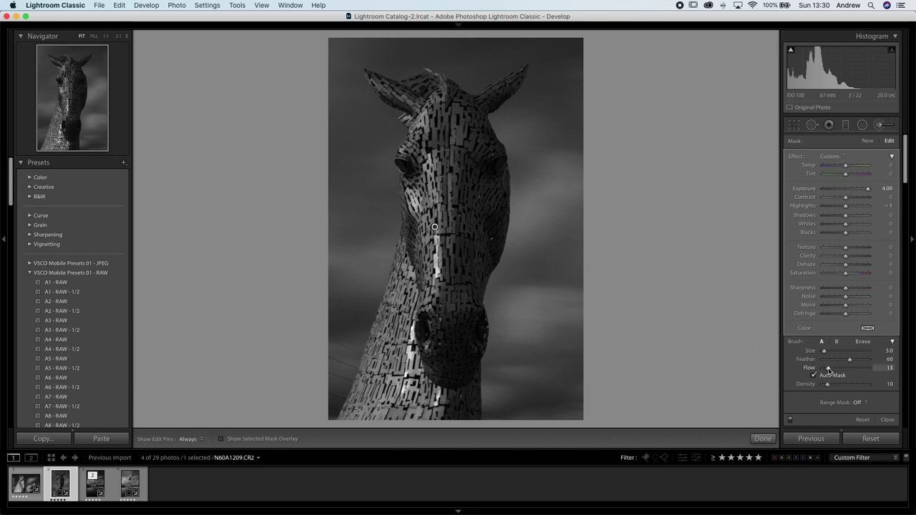
{"action": "key", "text": "h"}
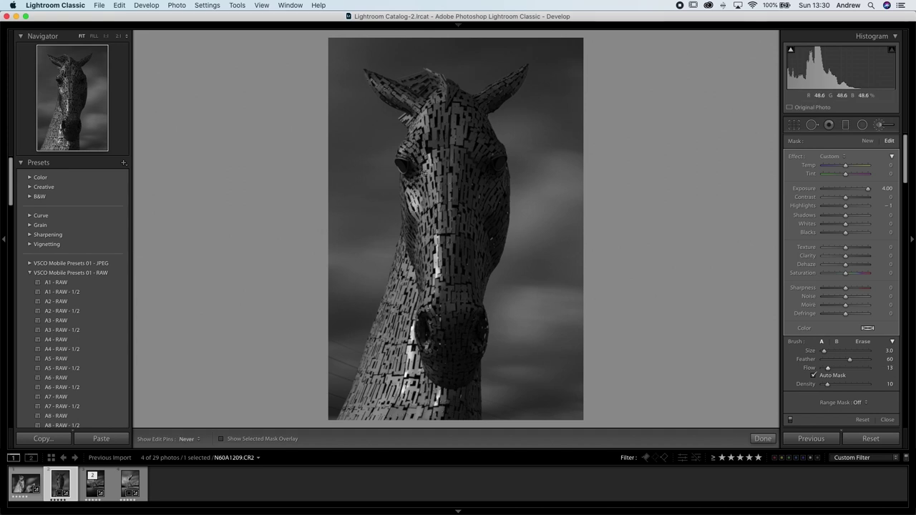
{"action": "key", "text": "h"}
Create a new brush mask with exposure −4.00 and burn the area between the horse's eyes.
{"action": "left_click", "coordinate": [867, 141]}
{"action": "left_click_drag", "start_coordinate": [867, 188], "coordinate": [813, 192]}
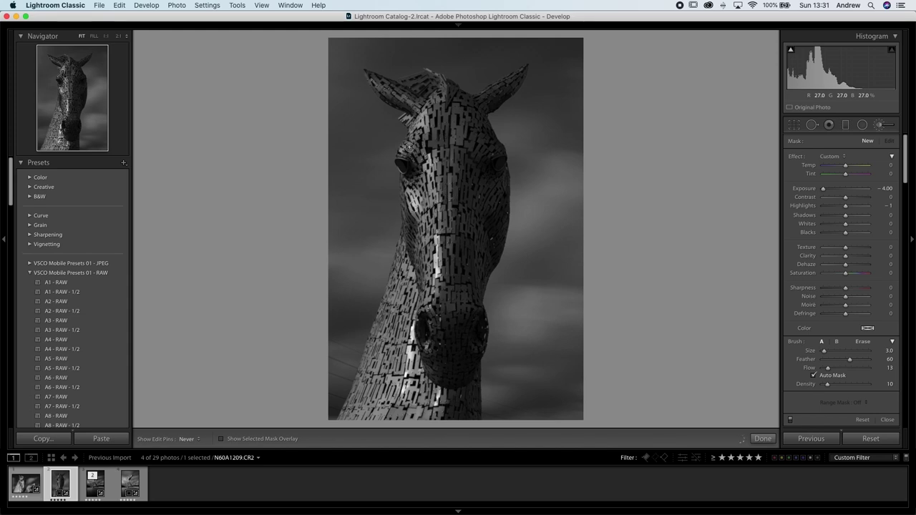
{"action": "left_click", "coordinate": [445, 161]}
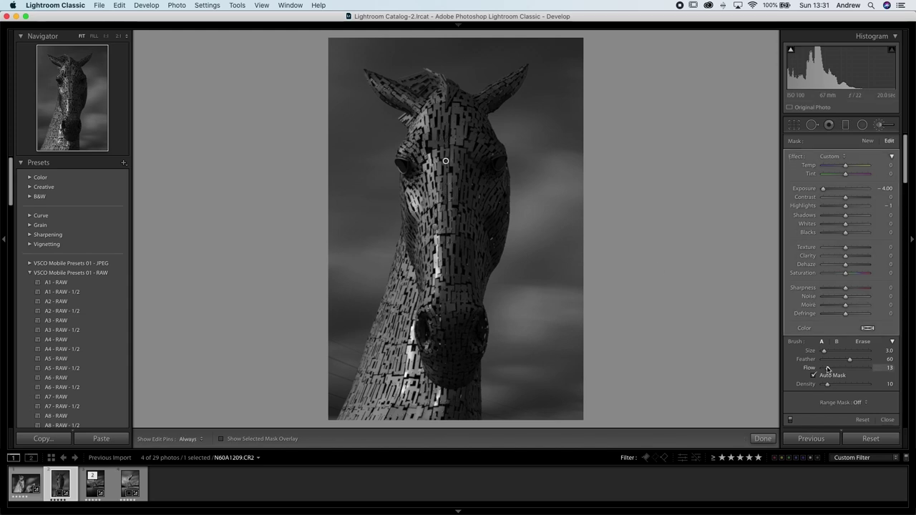
Continue burning the horse's face with flow 28 and density 16, and compare the brush adjustments off and on.
{"action": "key", "text": "h"}
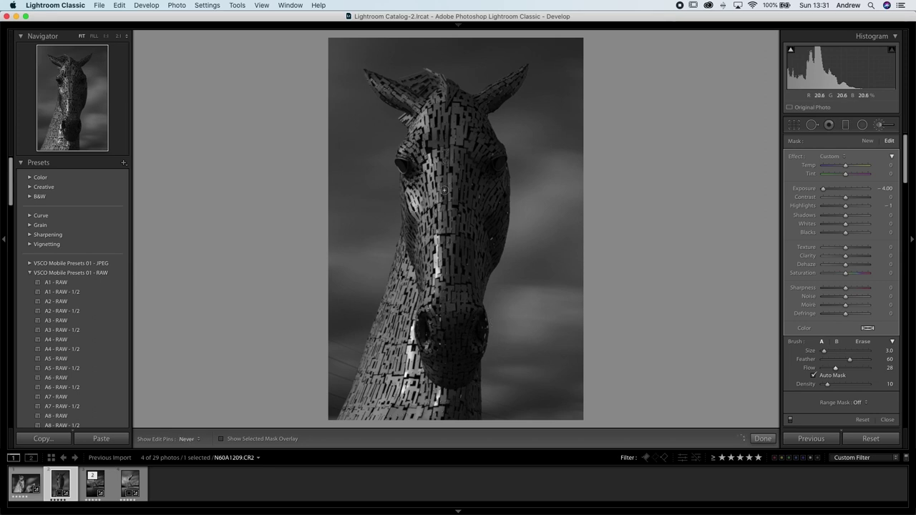
{"action": "key", "text": "h"}
{"action": "left_click_drag", "start_coordinate": [828, 385], "coordinate": [831, 387]}
{"action": "key", "text": "h"}
{"action": "key", "text": "h"}
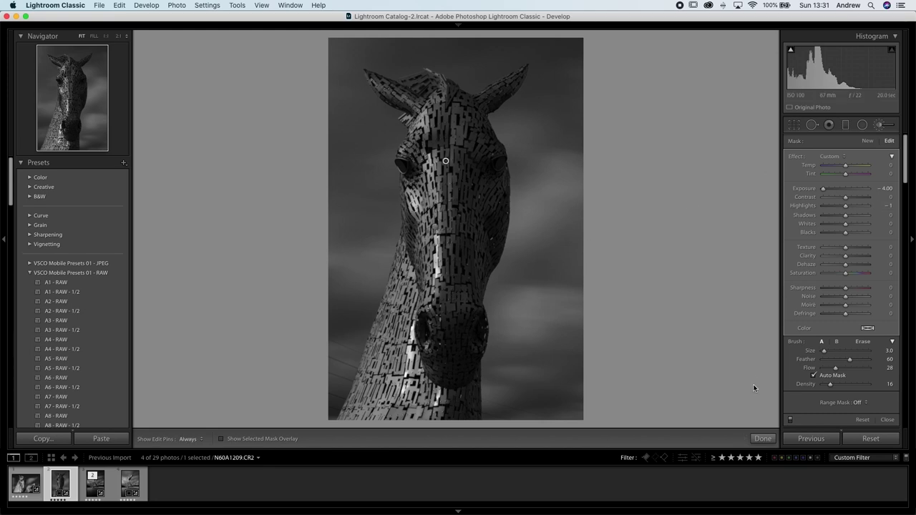
{"action": "left_click", "coordinate": [791, 420]}
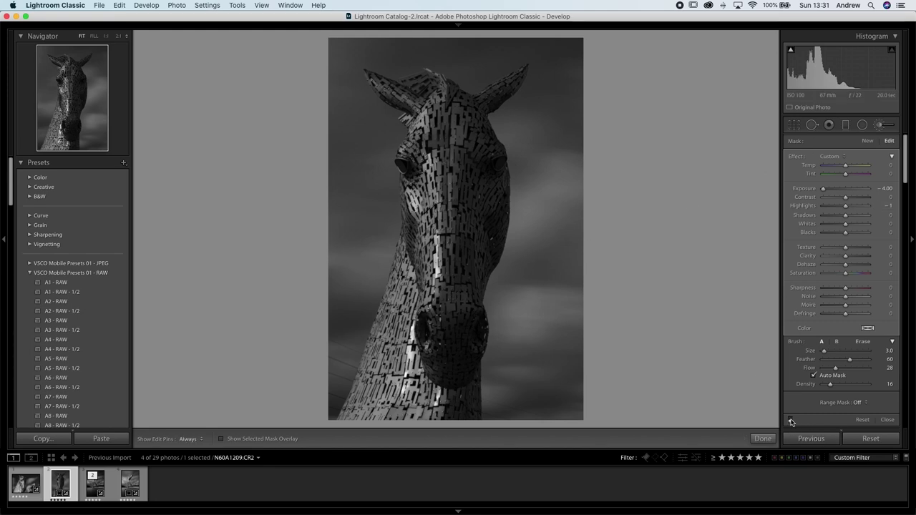
{"action": "left_click", "coordinate": [791, 420]}
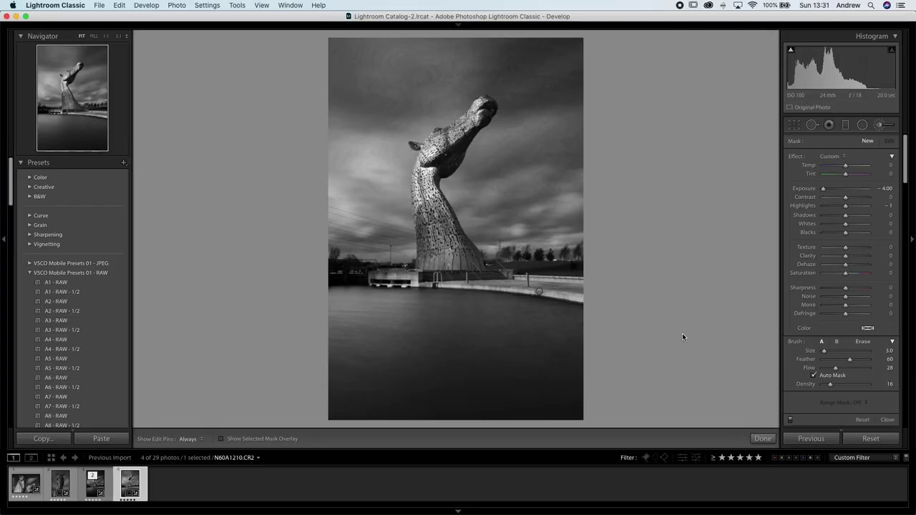
Compare the unedited color version of N60A1210.CR2 with the finished N60A1210-Edit.tif.
{"action": "key", "text": "backslash"}
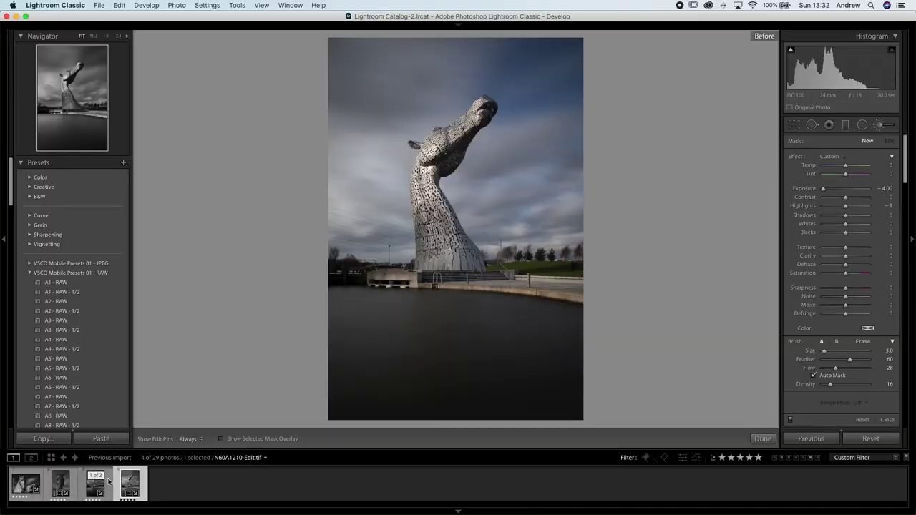
{"action": "left_click", "coordinate": [95, 487]}
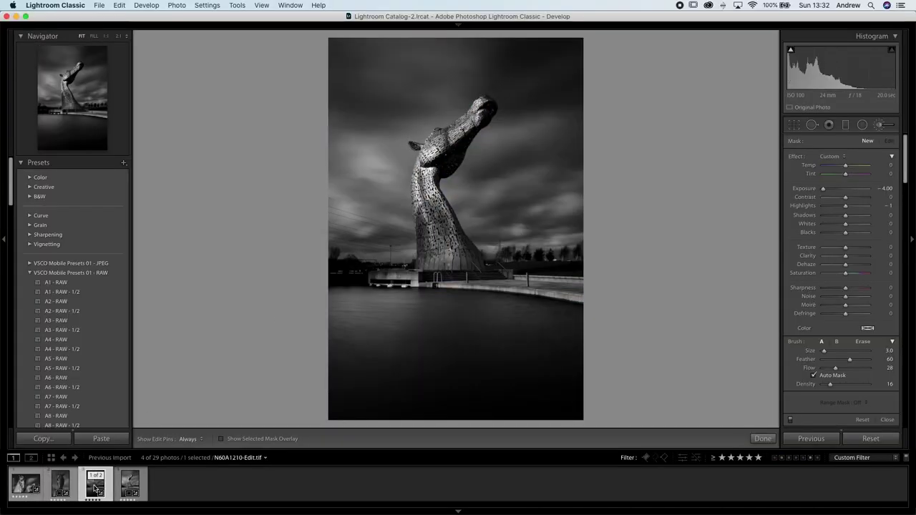